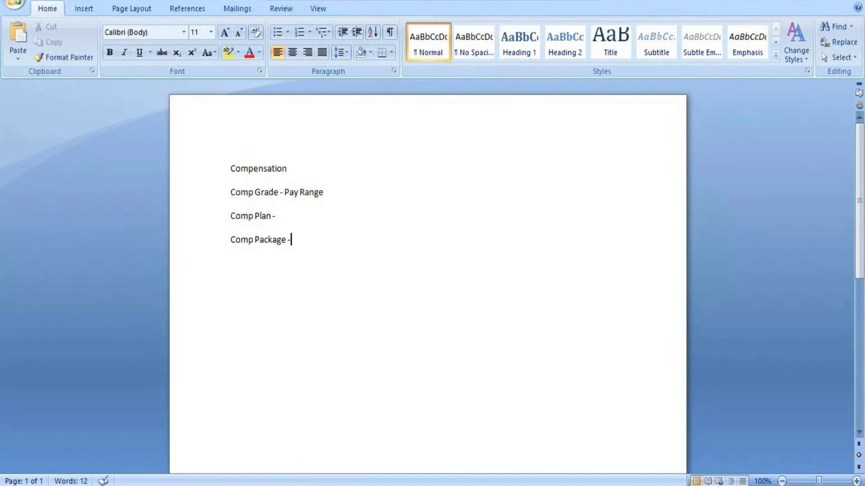
- Switch to Workday, open the signed-in worker's own profile and show all of its sections
{"action": "left_click", "coordinate": [209, 430]}
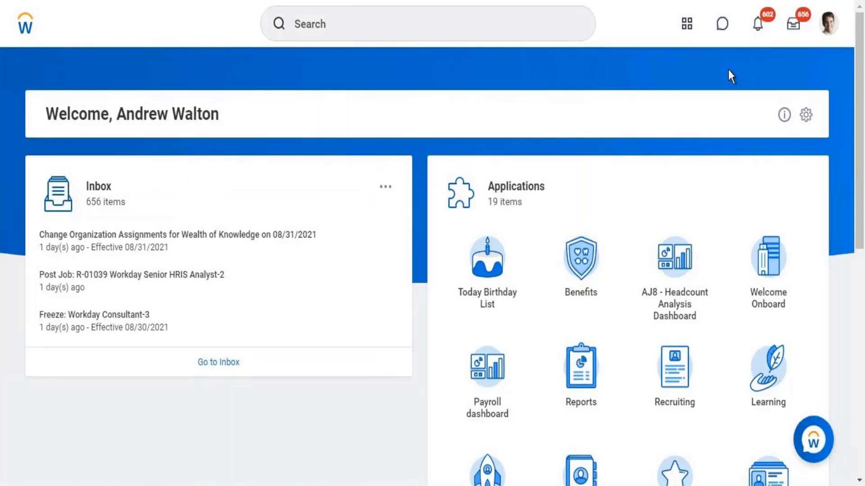
{"action": "left_click", "coordinate": [830, 29]}
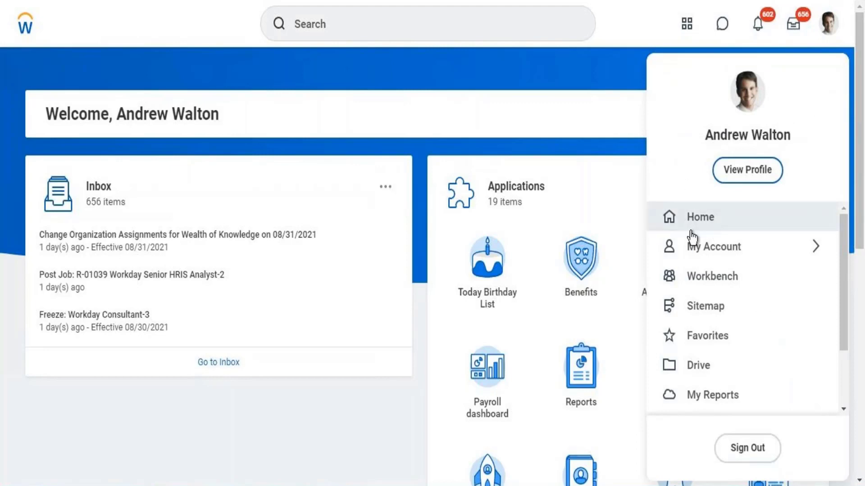
{"action": "left_click", "coordinate": [736, 168]}
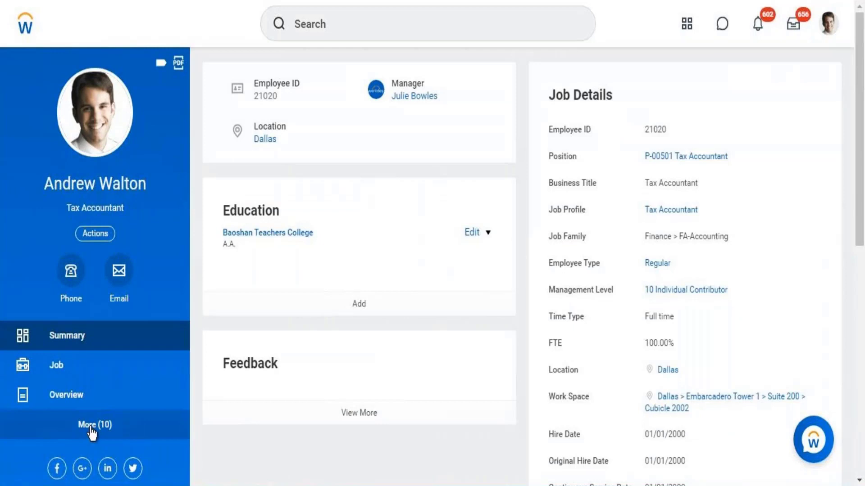
{"action": "left_click", "coordinate": [92, 433]}
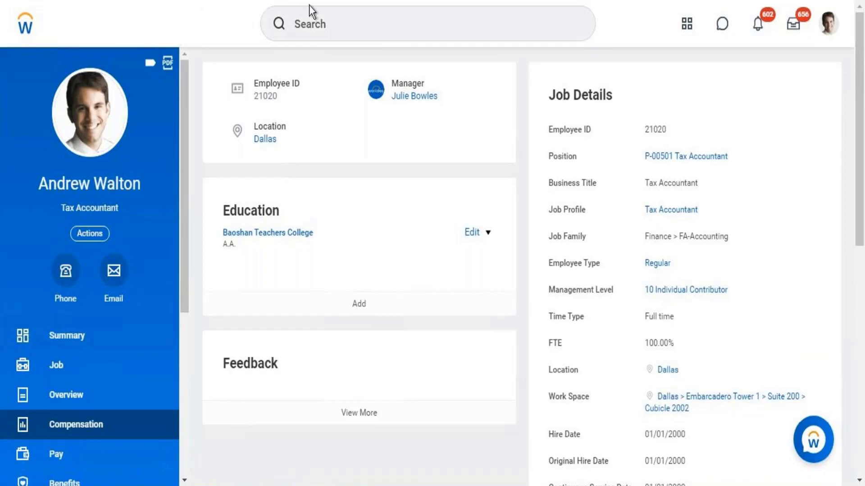
{"action": "left_click", "coordinate": [325, 24]}
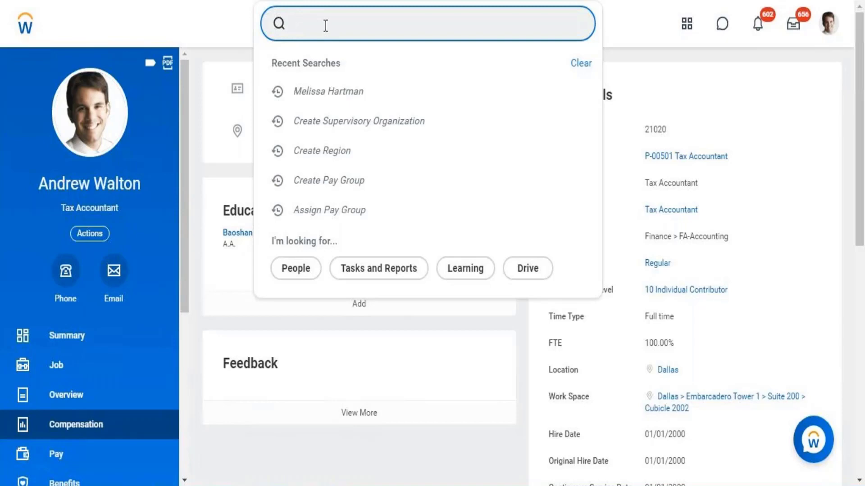
{"action": "type", "text": "report"}
{"action": "key", "text": "BackSpace"}
{"action": "key", "text": "BackSpace"}
{"action": "key", "text": "BackSpace"}
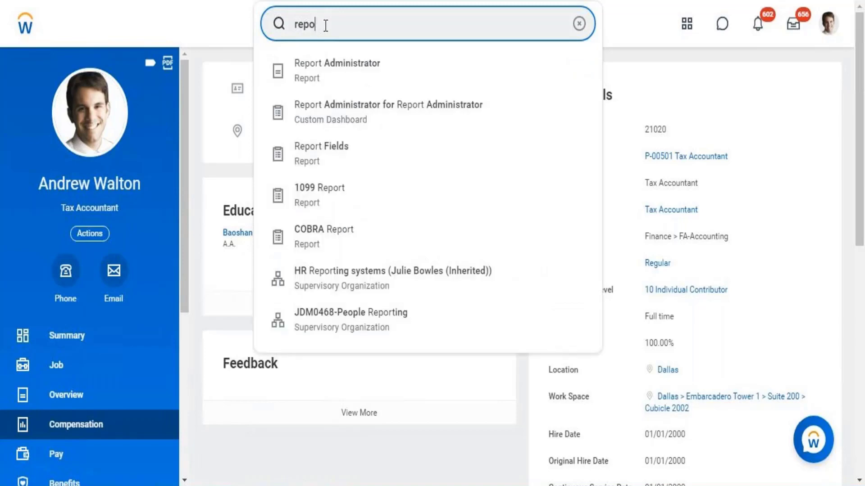
{"action": "key", "text": "BackSpace"}
{"action": "key", "text": "BackSpace"}
{"action": "key", "text": "BackSpace"}
- Search Workday for "data source" and open the Data Sources report, waiting for the unresponsive pages to load
{"action": "type", "text": "dat"}
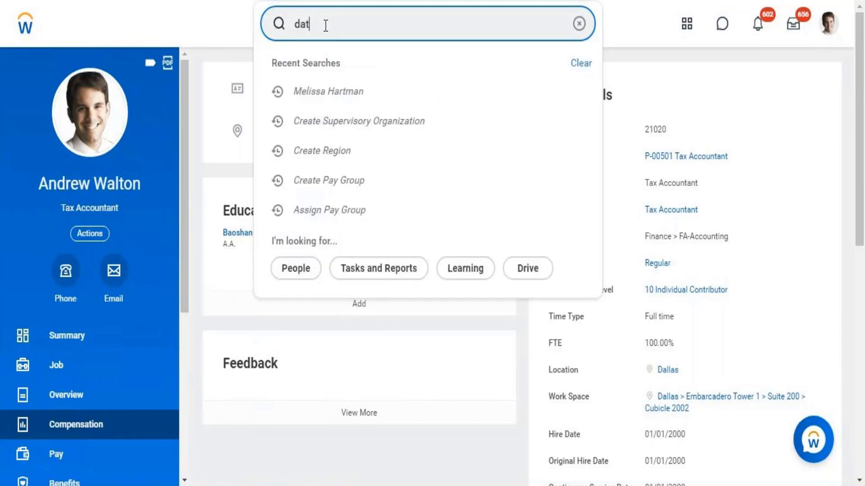
{"action": "type", "text": "a source"}
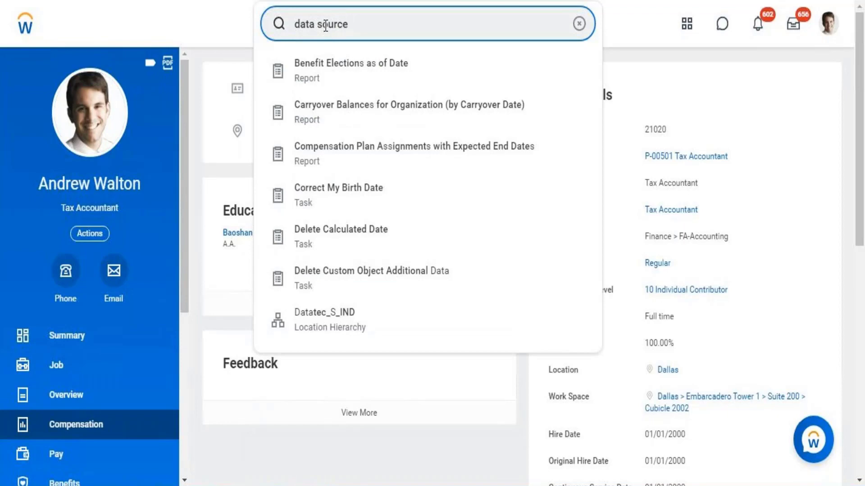
{"action": "key", "text": "Escape"}
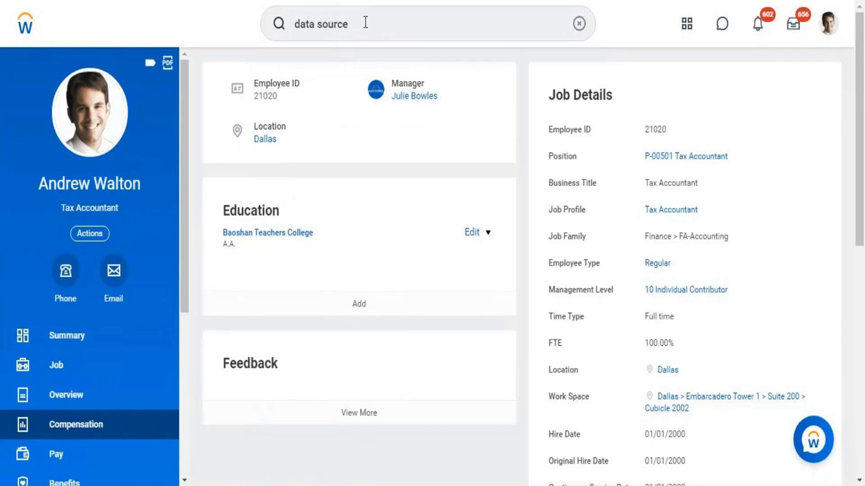
{"action": "left_click", "coordinate": [355, 26]}
{"action": "key", "text": "Return"}
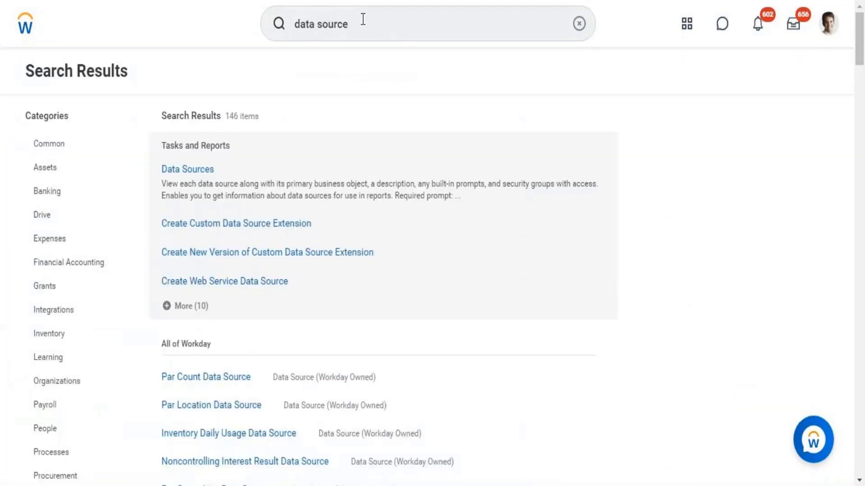
{"action": "left_click", "coordinate": [183, 174]}
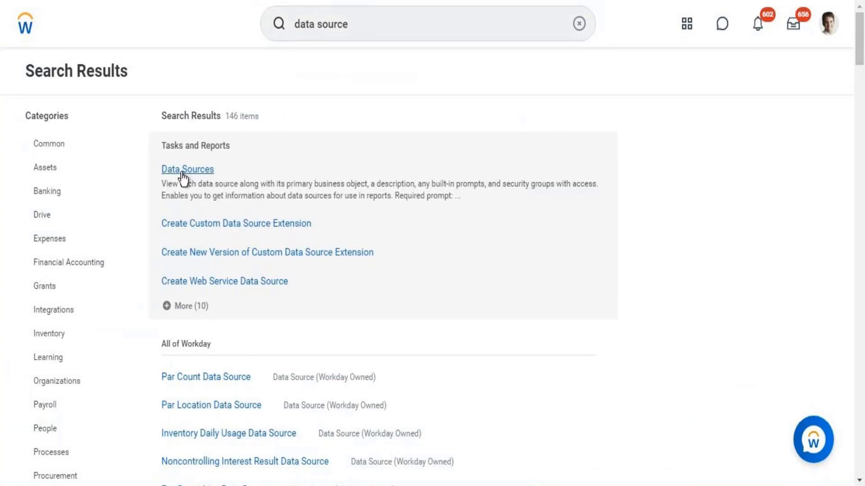
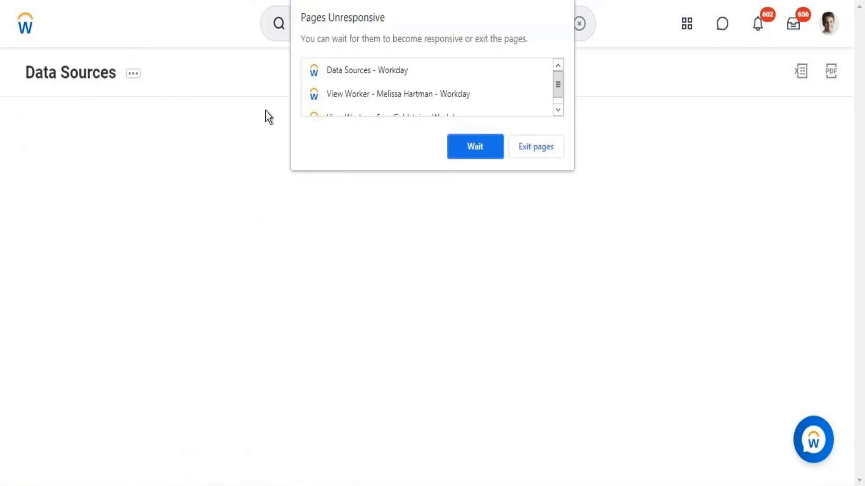
{"action": "left_click", "coordinate": [482, 150]}
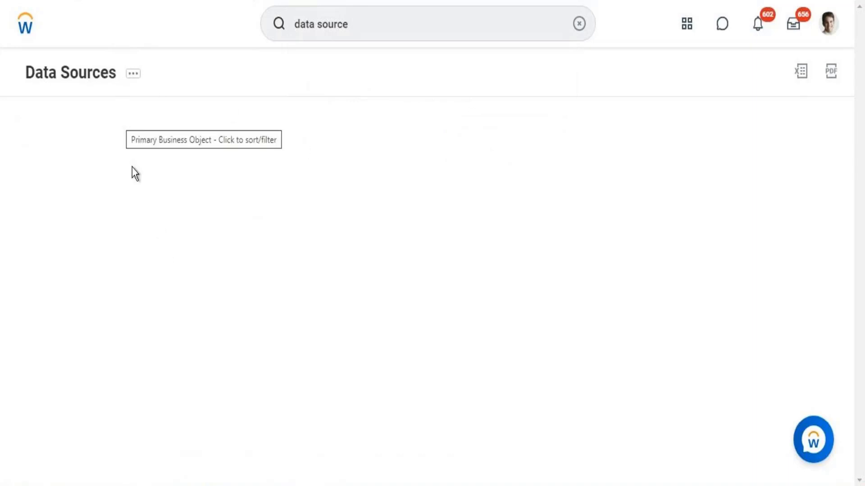
- Filter the report's Data Source column with the condition "is" and the value User Activity
{"action": "left_click", "coordinate": [97, 208]}
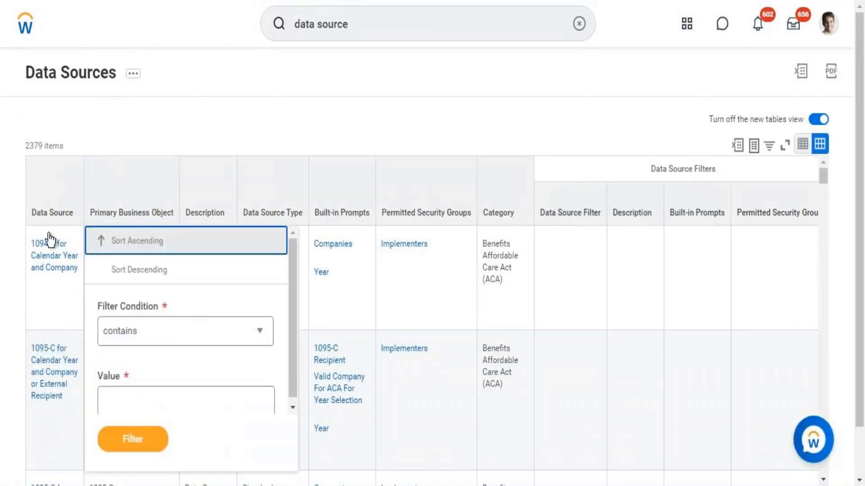
{"action": "left_click", "coordinate": [55, 217]}
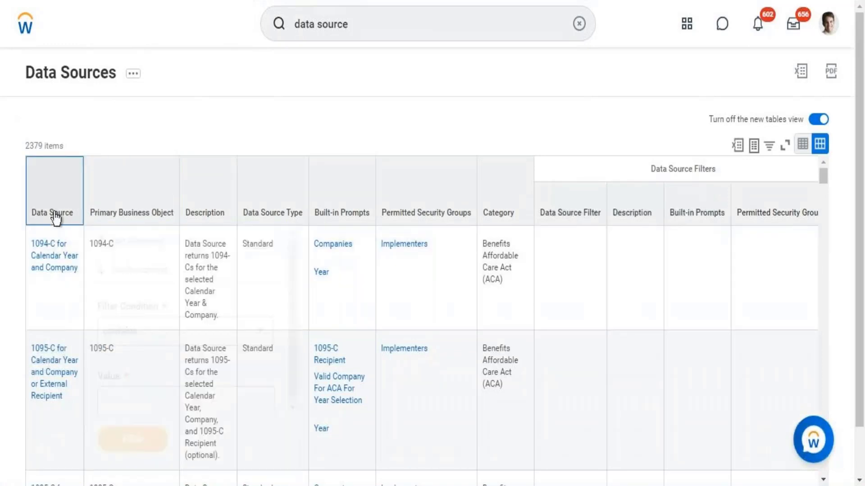
{"action": "left_click", "coordinate": [55, 218]}
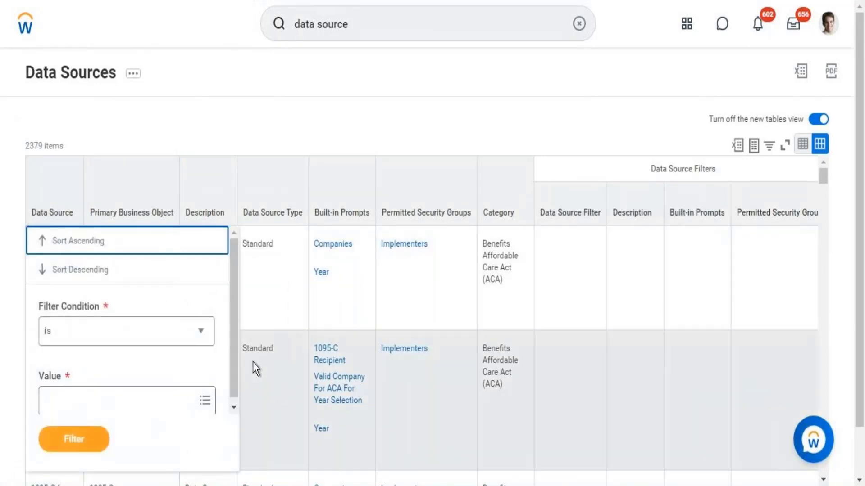
{"action": "scroll", "coordinate": [198, 383], "scroll_direction": "down", "scroll_amount": 1}
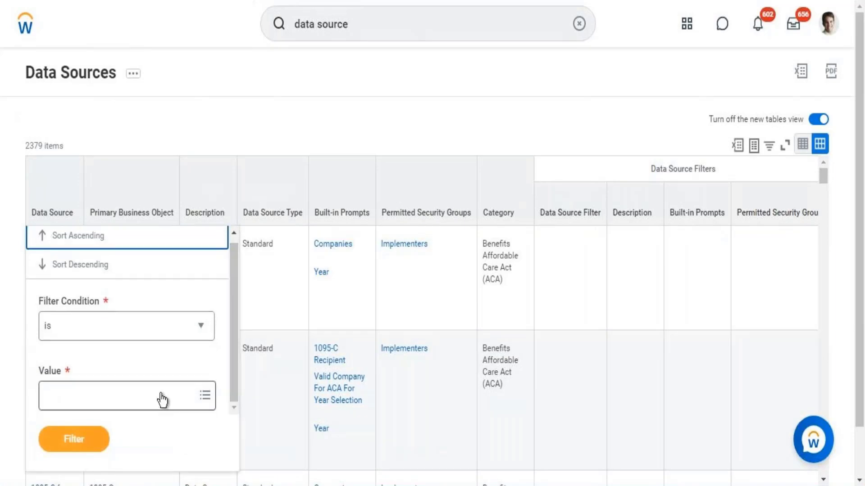
{"action": "left_click", "coordinate": [162, 395]}
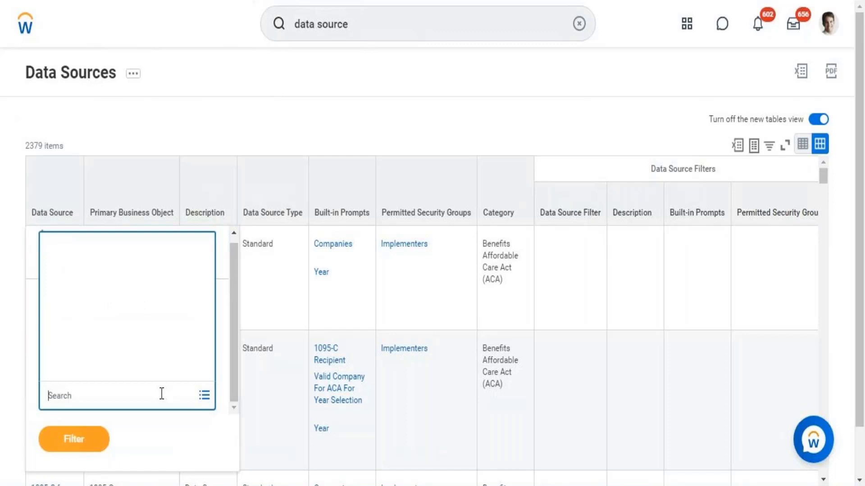
{"action": "type", "text": "User"}
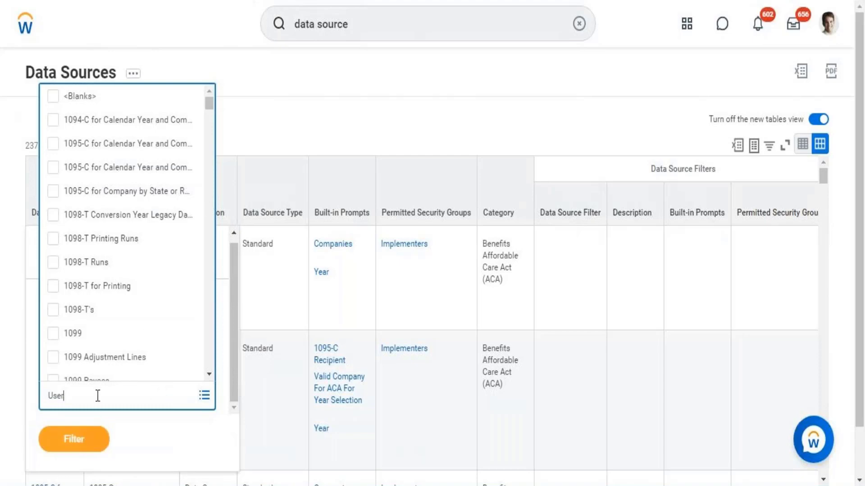
{"action": "key", "text": "Return"}
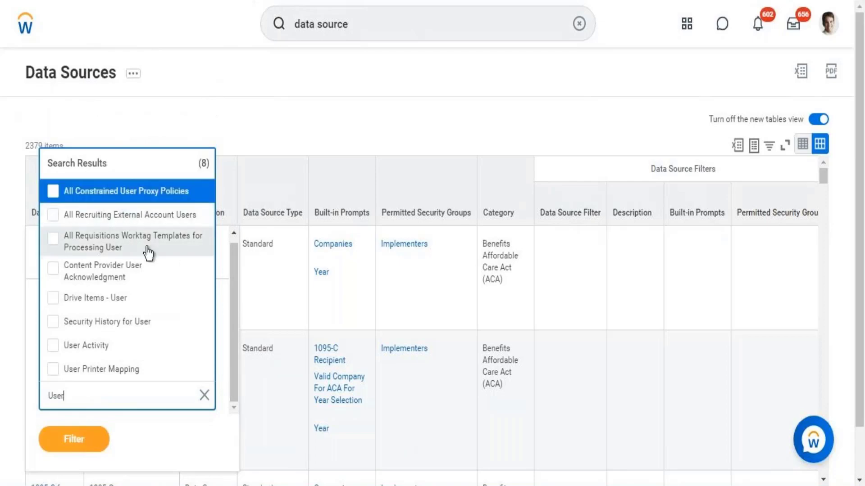
{"action": "left_click", "coordinate": [100, 351]}
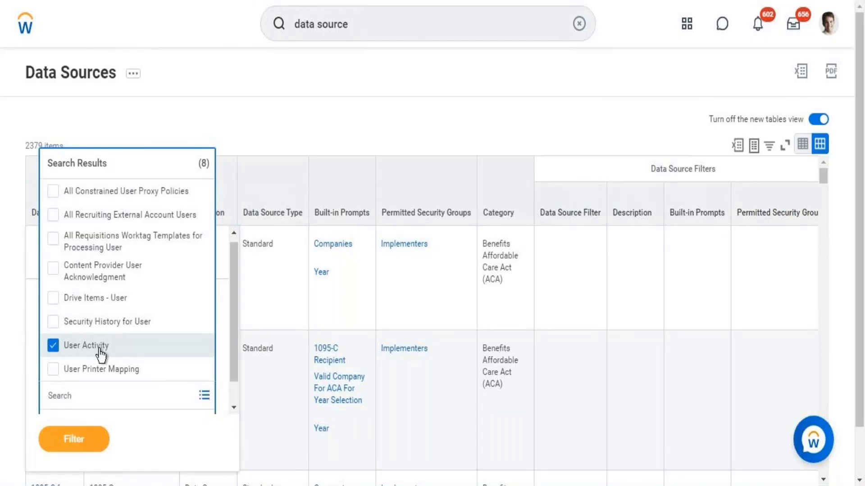
{"action": "left_click", "coordinate": [74, 439]}
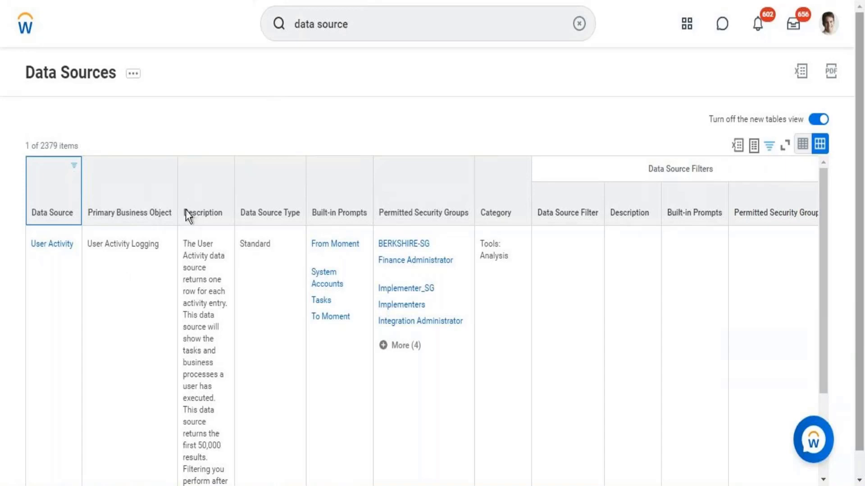
- Switch to the Word compensation notes and add the line "Eligibility Rule -" below "Comp Package -"
{"action": "left_click", "coordinate": [25, 22]}
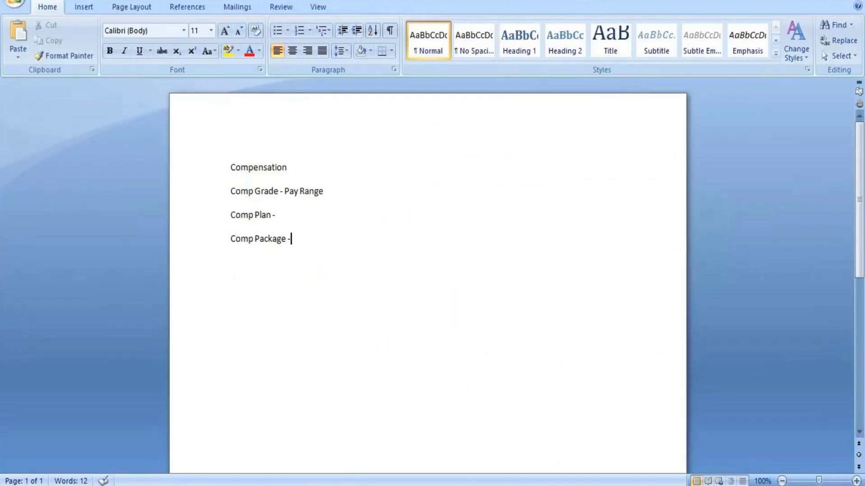
{"action": "key", "text": "Return"}
{"action": "type", "text": "Eligibili"}
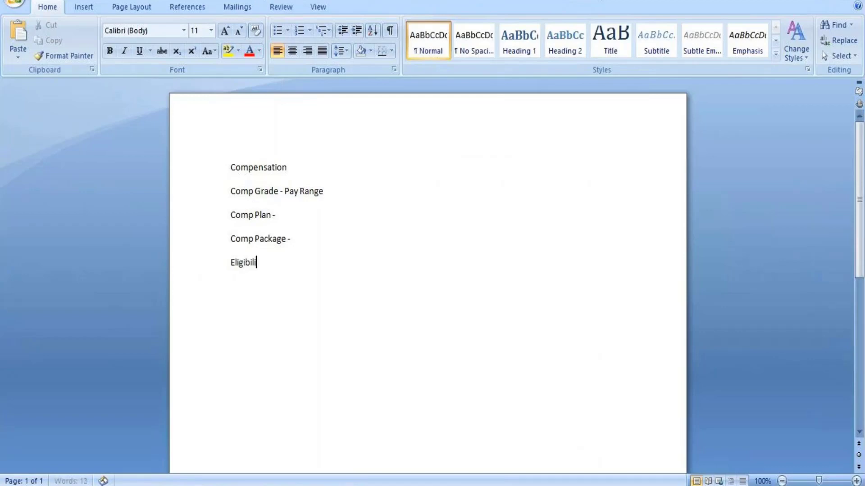
{"action": "type", "text": "ty Rule -"}
- Add the first numbered line, "1. Define Comp Elements", below the eligibility rule line
{"action": "key", "text": "Return"}
{"action": "type", "text": "1."}
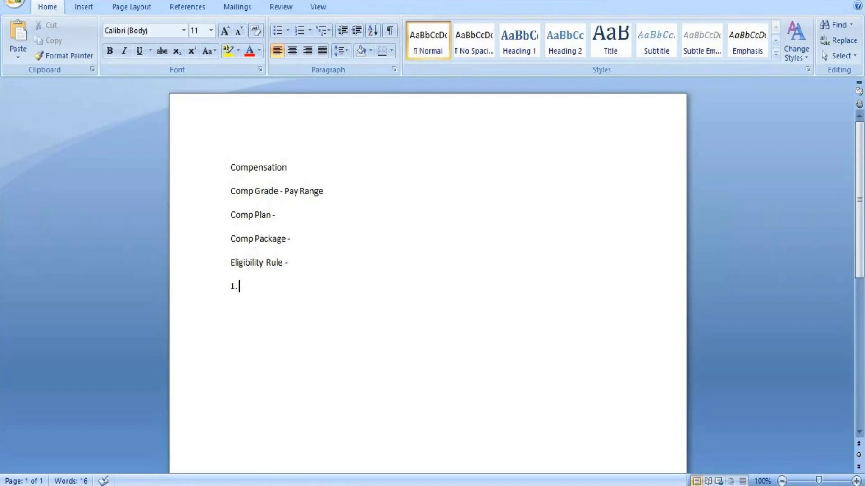
{"action": "type", "text": "Define Co"}
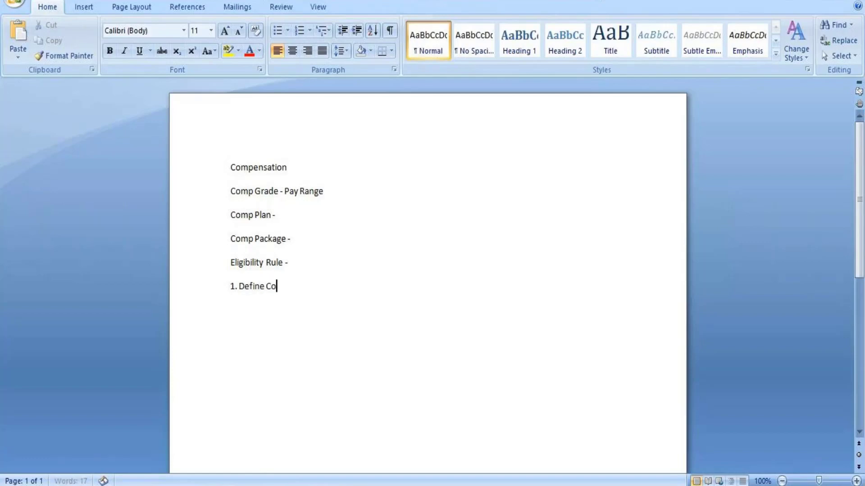
{"action": "type", "text": "mp Elemtnt"}
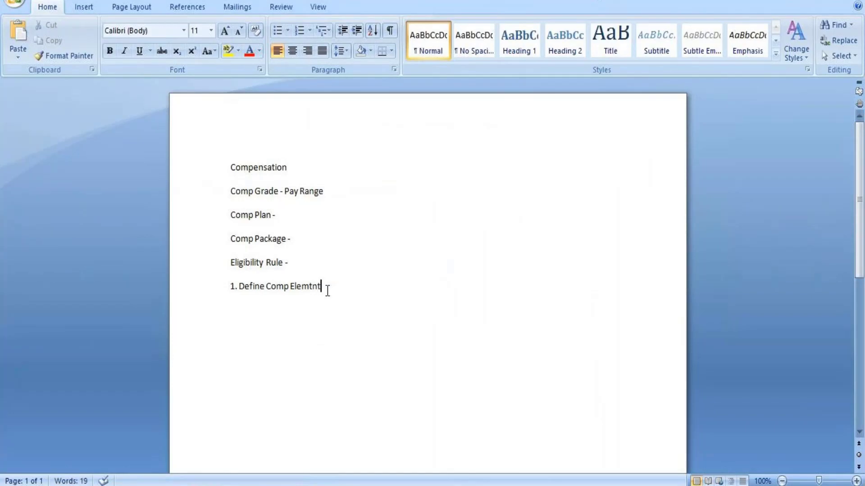
{"action": "key", "text": "BackSpace"}
{"action": "key", "text": "BackSpace"}
{"action": "key", "text": "BackSpace"}
{"action": "key", "text": "BackSpace"}
{"action": "type", "text": "ments"}
- Add the second numbered line, "2.Defne Comp Plans", to the notes
{"action": "key", "text": "Return"}
{"action": "type", "text": "2.Defne "}
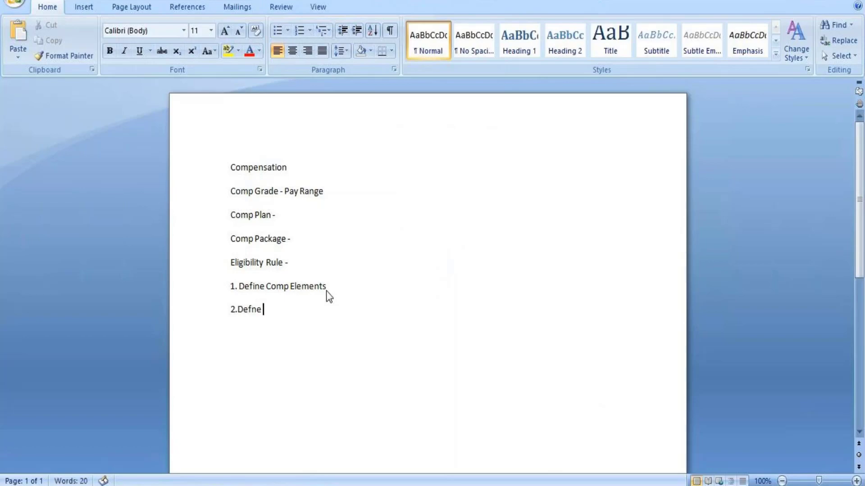
{"action": "type", "text": "Comp Plans"}
- Add the third numbered line, "3.Bundle together 1 & 2 makes compensation package"
{"action": "key", "text": "Return"}
{"action": "type", "text": "3."}
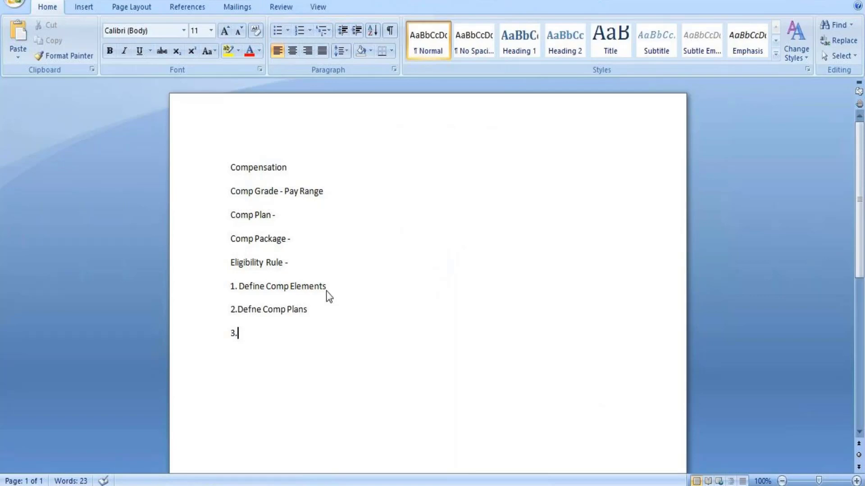
{"action": "type", "text": "Bundle together"}
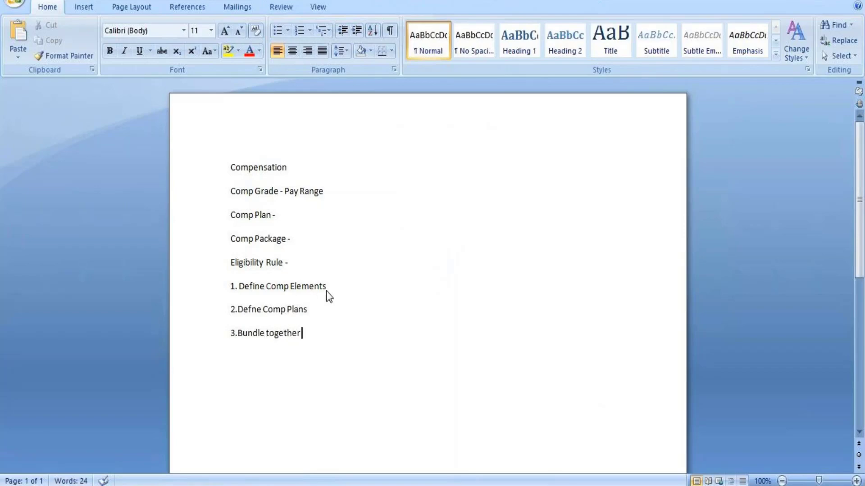
{"action": "type", "text": "1 & 2 make"}
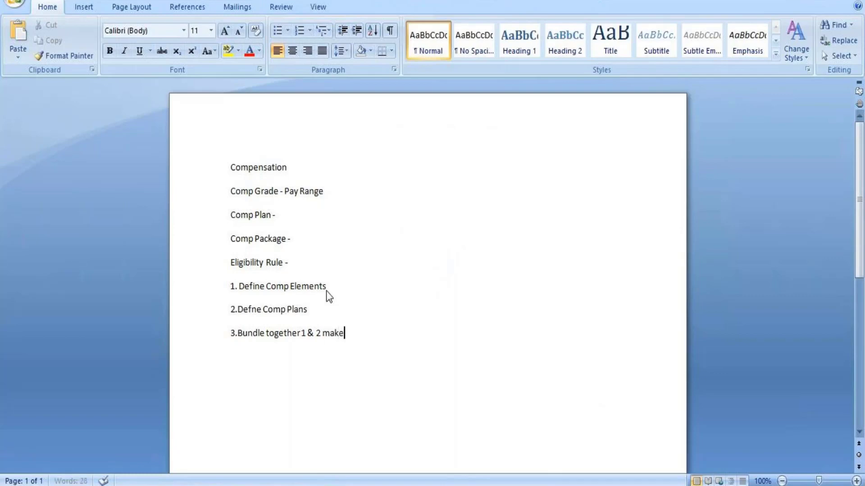
{"action": "type", "text": "s compensation "}
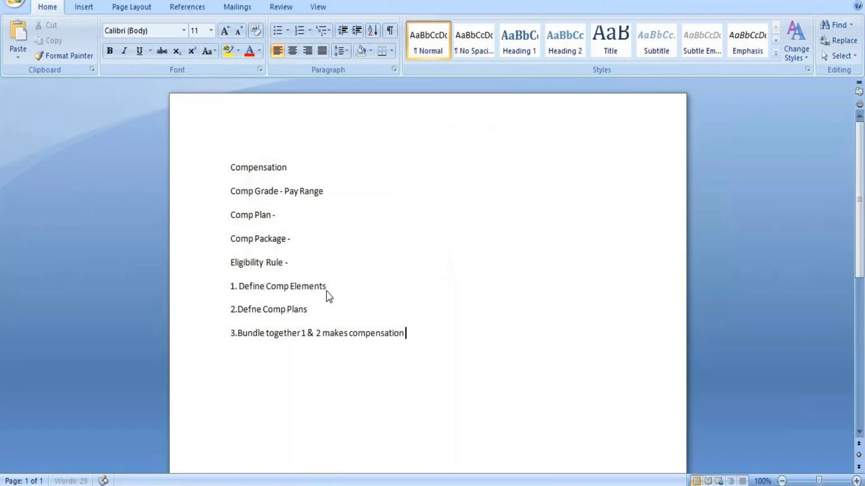
{"action": "type", "text": "package"}
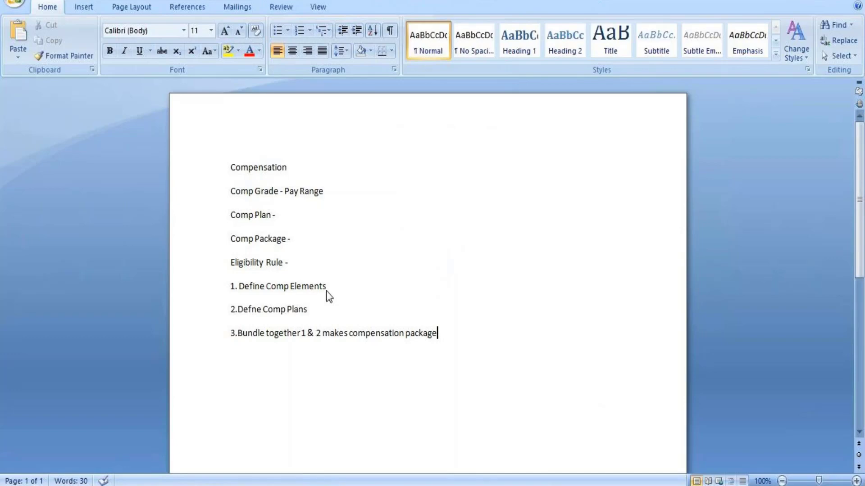
- Add the fourth numbered line, "4.Eligibility rule", and start an empty line below it
{"action": "key", "text": "Return"}
{"action": "type", "text": "4."}
{"action": "type", "text": "Eligib"}
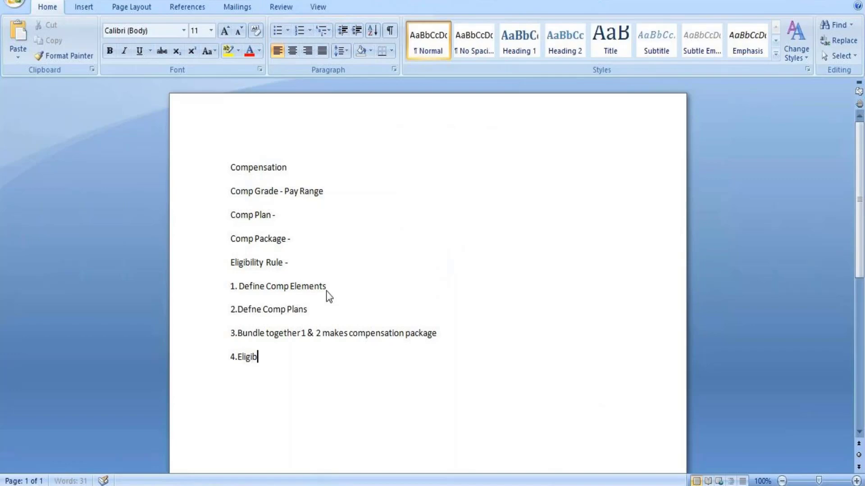
{"action": "type", "text": "ility rule"}
{"action": "key", "text": "Return"}
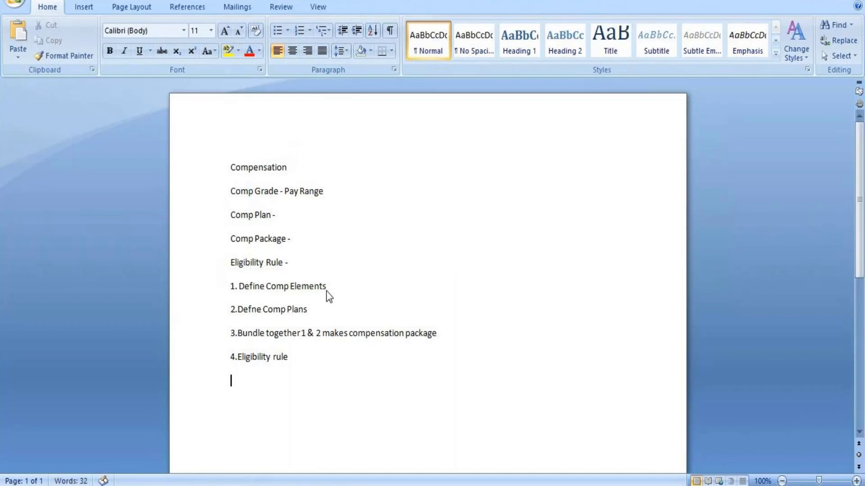
- Add the fifth numbered line, "5.Final assign comp components to 4th step", and select all five numbered lines
{"action": "type", "text": "5."}
{"action": "type", "text": "Final assign co"}
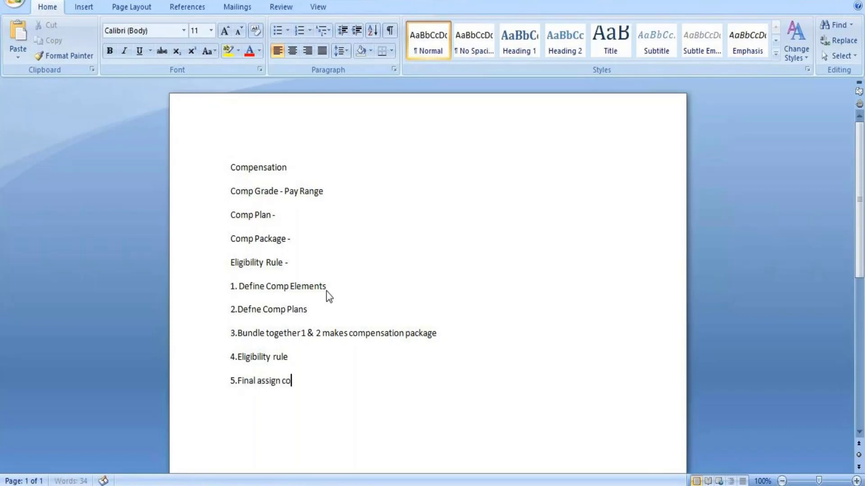
{"action": "type", "text": "mp componets"}
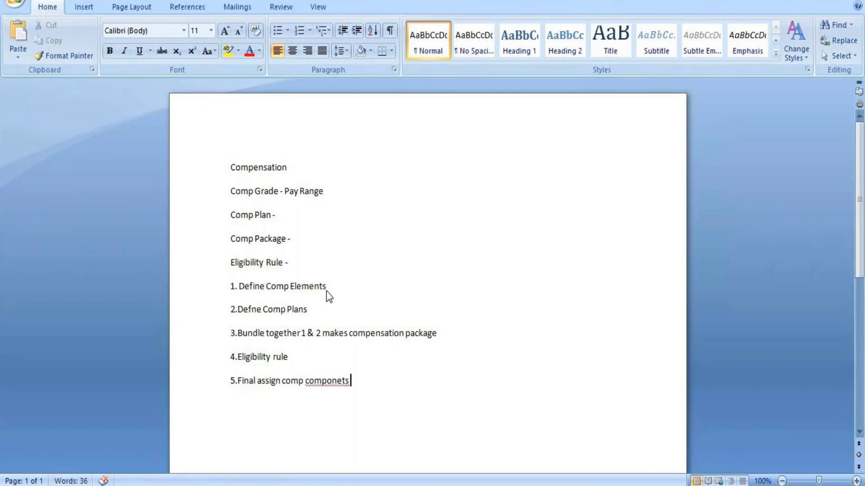
{"action": "key", "text": "BackSpace"}
{"action": "key", "text": "BackSpace"}
{"action": "key", "text": "BackSpace"}
{"action": "key", "text": "BackSpace"}
{"action": "key", "text": "BackSpace"}
{"action": "type", "text": "nen"}
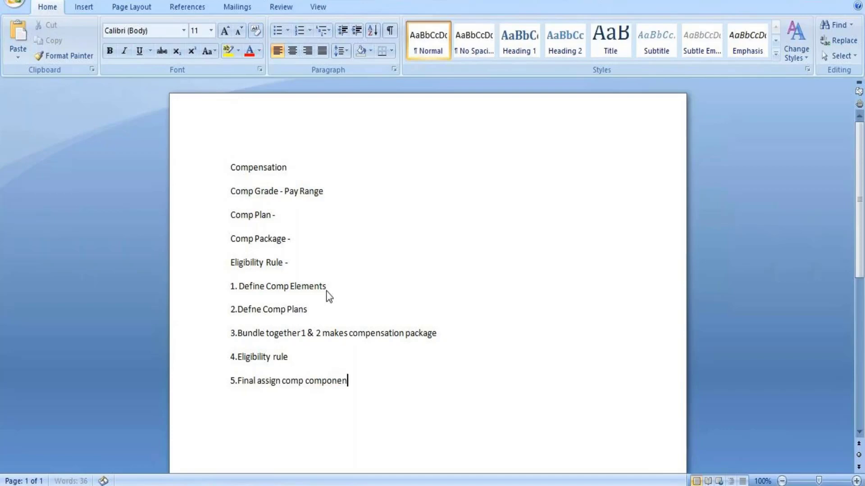
{"action": "type", "text": "ts to 4th step"}
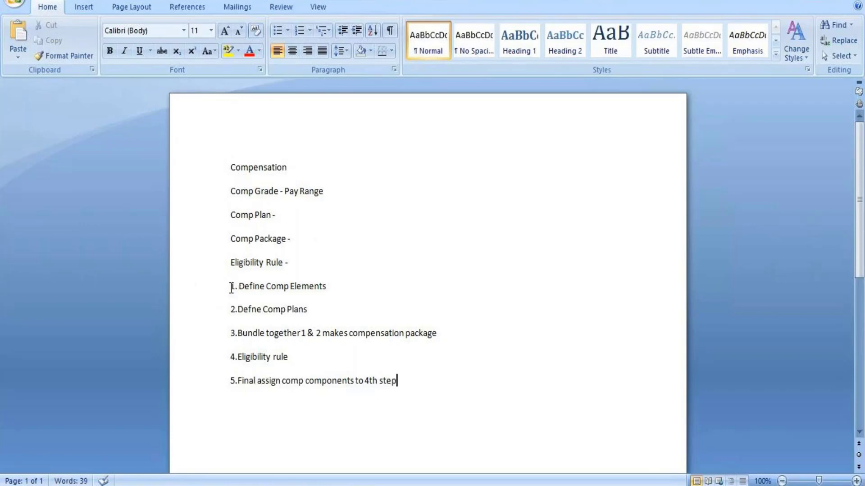
{"action": "left_click_drag", "start_coordinate": [231, 288], "coordinate": [420, 387]}
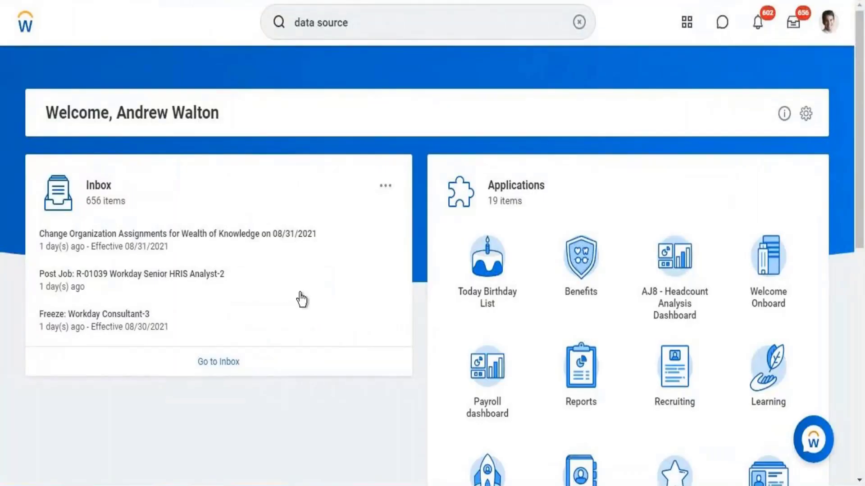
- Switch to Workday, open the signed-in worker's profile and show its Compensation section
{"action": "left_click", "coordinate": [829, 23]}
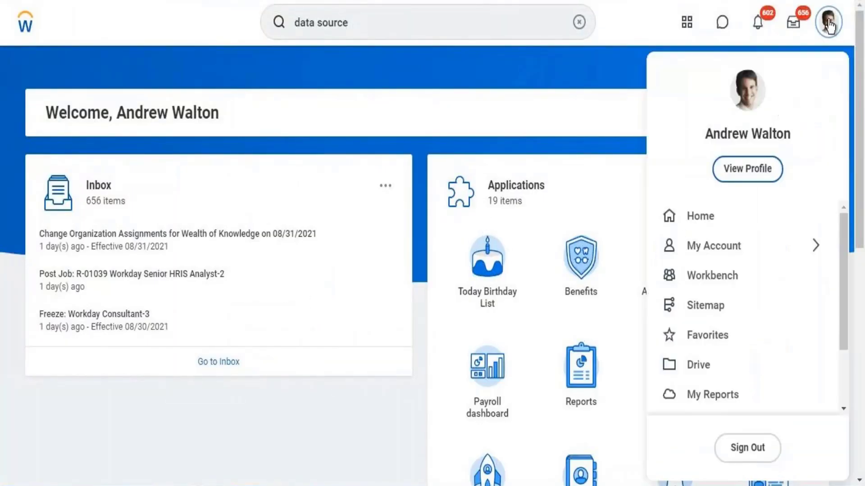
{"action": "left_click", "coordinate": [736, 173]}
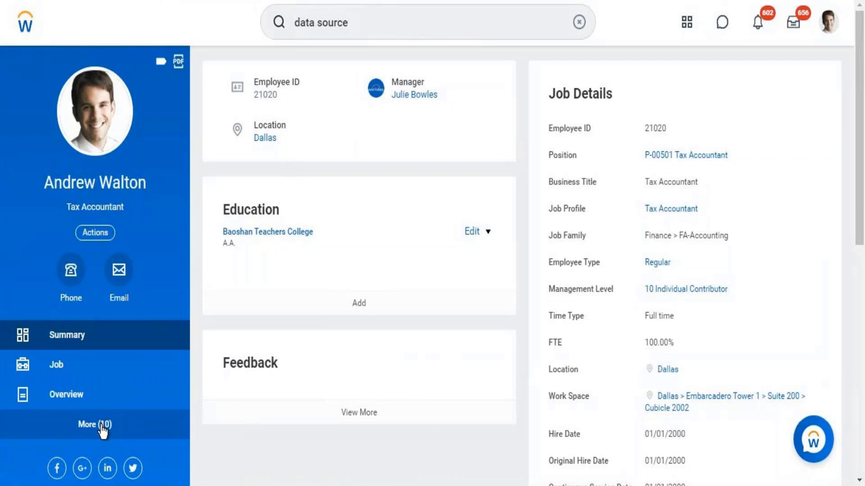
{"action": "left_click", "coordinate": [102, 430]}
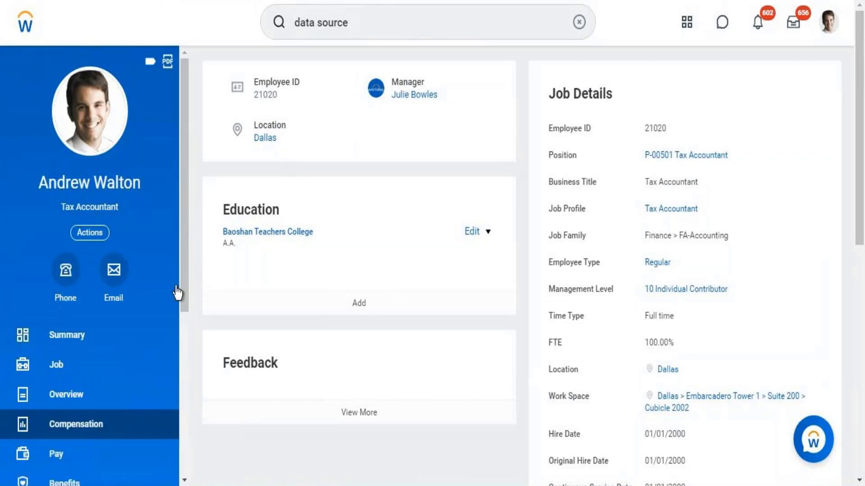
{"action": "left_click_drag", "start_coordinate": [186, 242], "coordinate": [183, 342]}
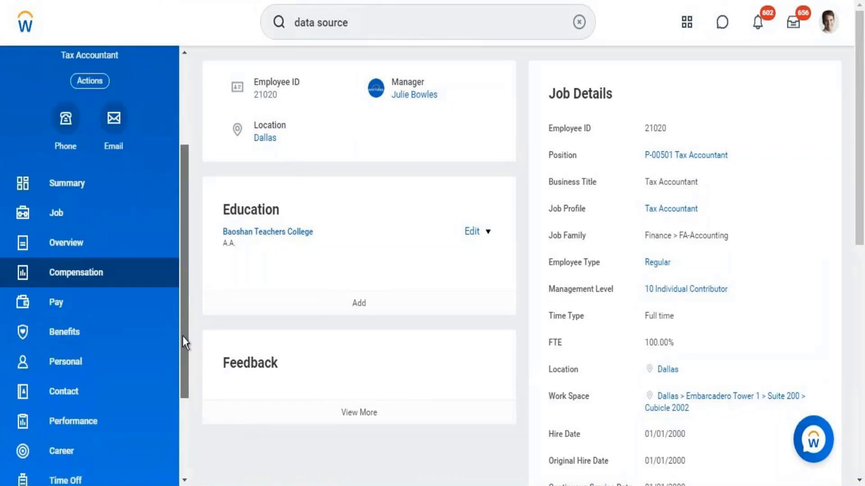
{"action": "left_click", "coordinate": [115, 271]}
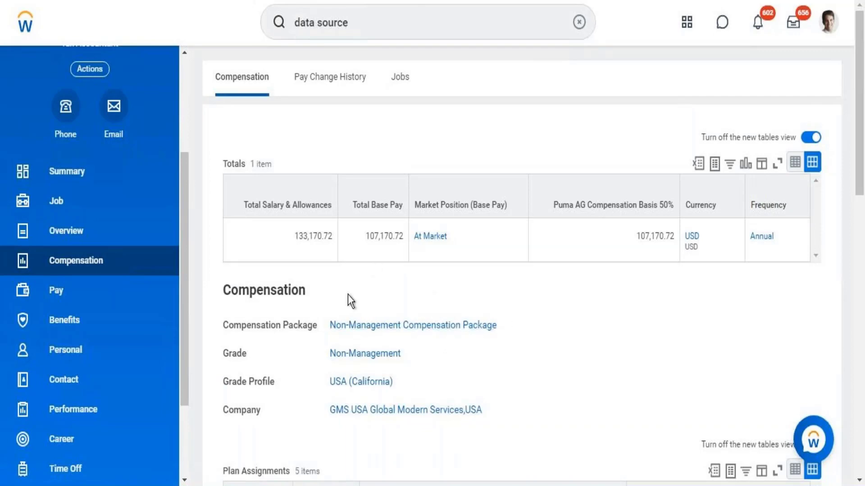
- Open the worker's Non-Management Compensation Package in a new tab and view its details and compensation grades
{"action": "right_click", "coordinate": [390, 329]}
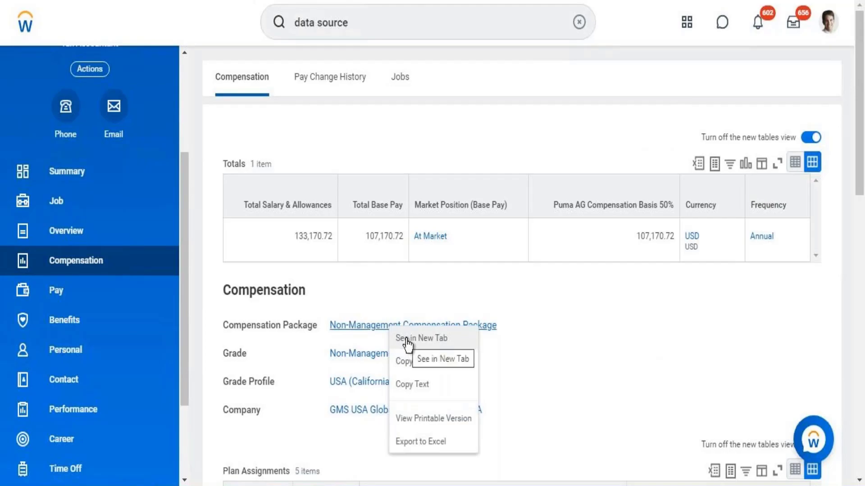
{"action": "left_click", "coordinate": [406, 341]}
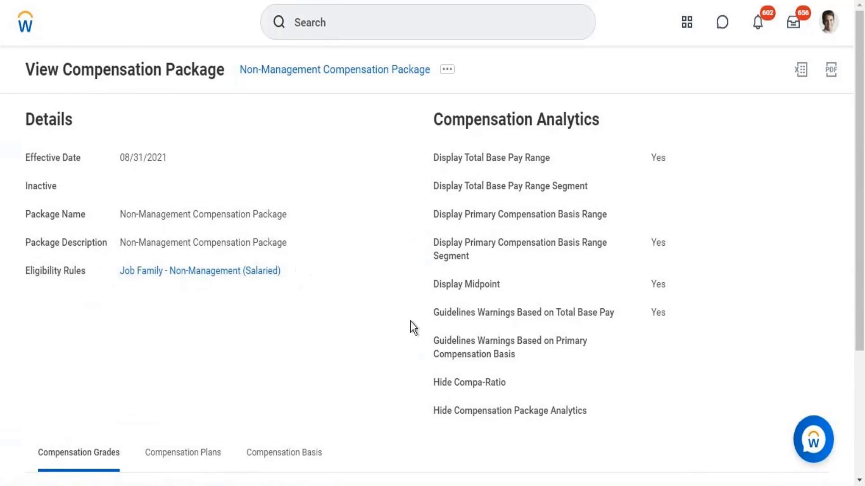
{"action": "left_click_drag", "start_coordinate": [864, 97], "coordinate": [834, 297]}
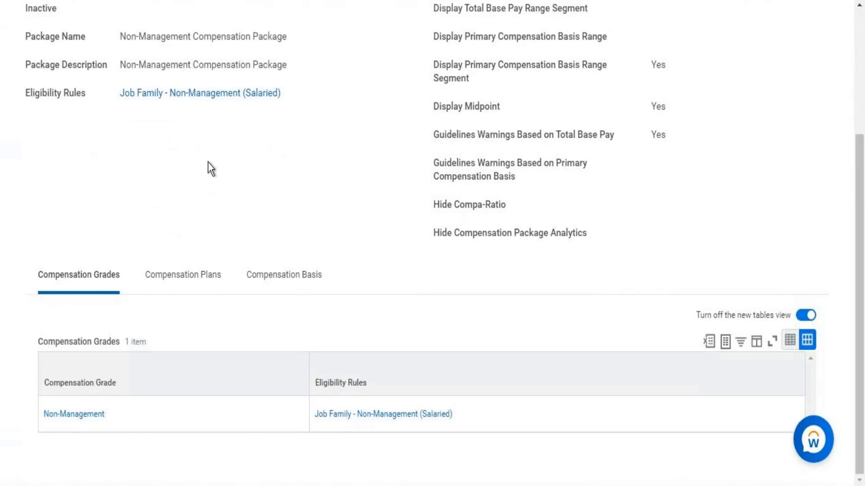
- Review the package's compensation plans with their eligibility rules, and recheck the package details
{"action": "left_click", "coordinate": [187, 287]}
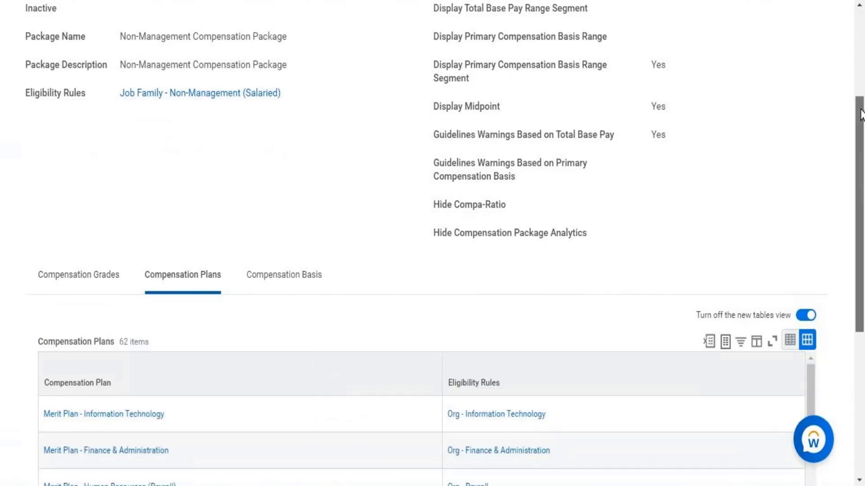
{"action": "scroll", "coordinate": [858, 149], "scroll_direction": "down", "scroll_amount": 3}
{"action": "scroll", "coordinate": [849, 191], "scroll_direction": "down", "scroll_amount": 2}
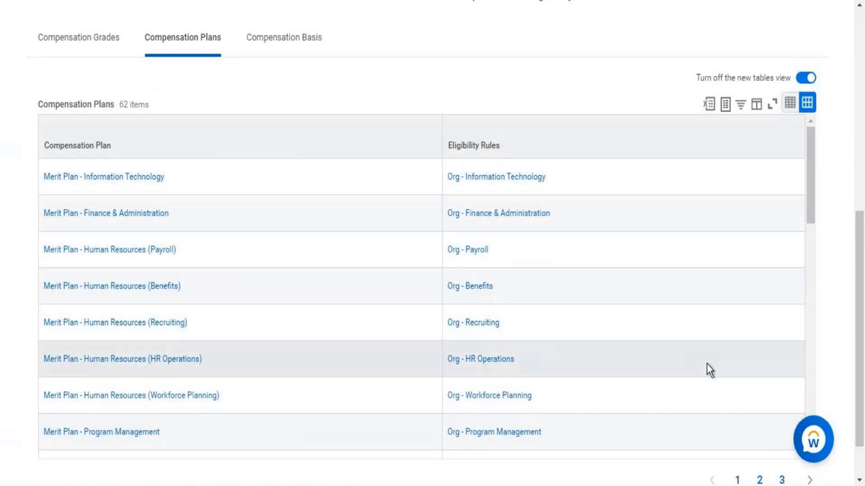
{"action": "left_click_drag", "start_coordinate": [860, 351], "coordinate": [857, 180]}
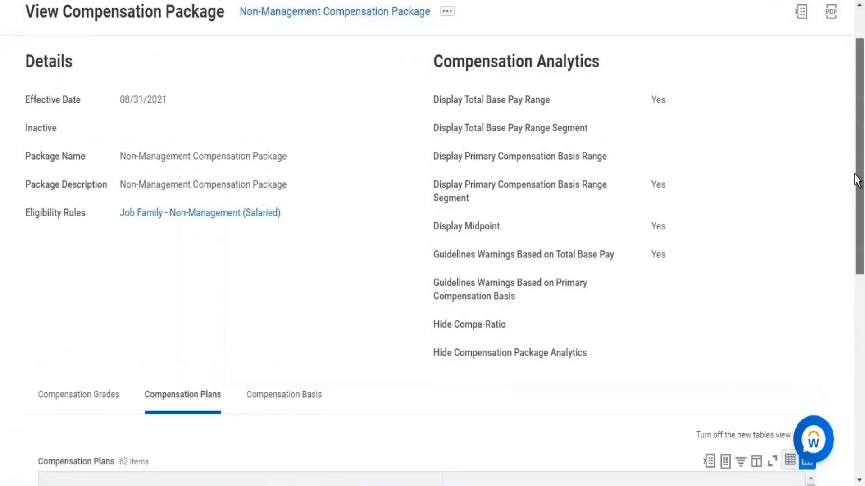
{"action": "left_click_drag", "start_coordinate": [857, 180], "coordinate": [857, 180]}
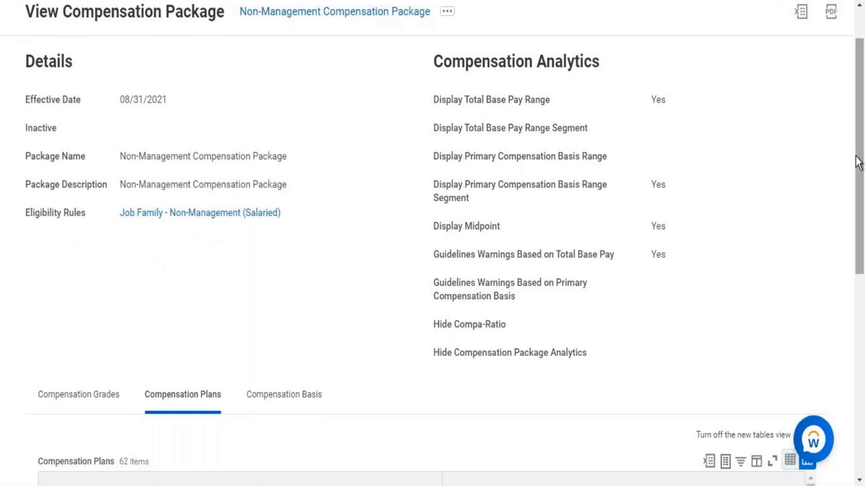
{"action": "left_click_drag", "start_coordinate": [858, 162], "coordinate": [828, 220]}
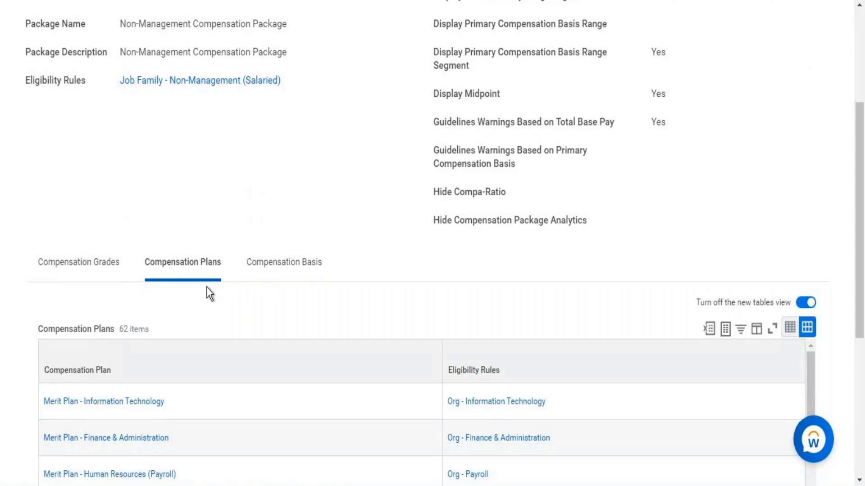
- View the package's Compensation Basis list
{"action": "left_click", "coordinate": [307, 263]}
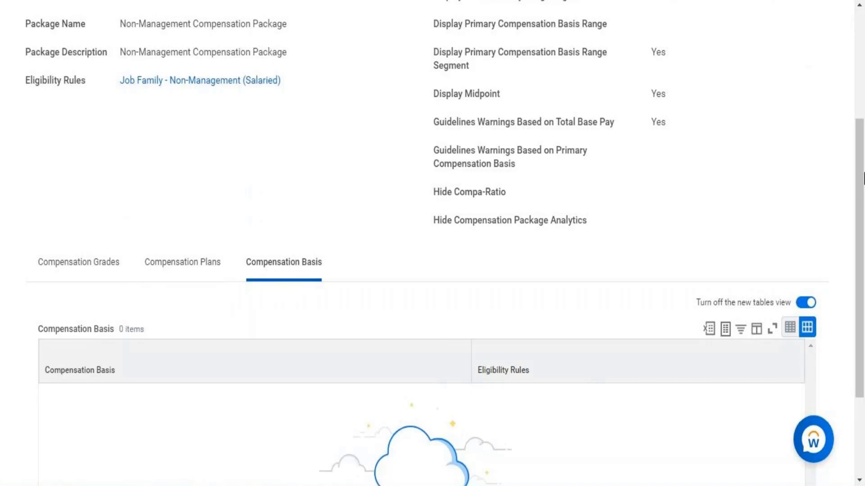
{"action": "scroll", "coordinate": [854, 222], "scroll_direction": "down", "scroll_amount": 3}
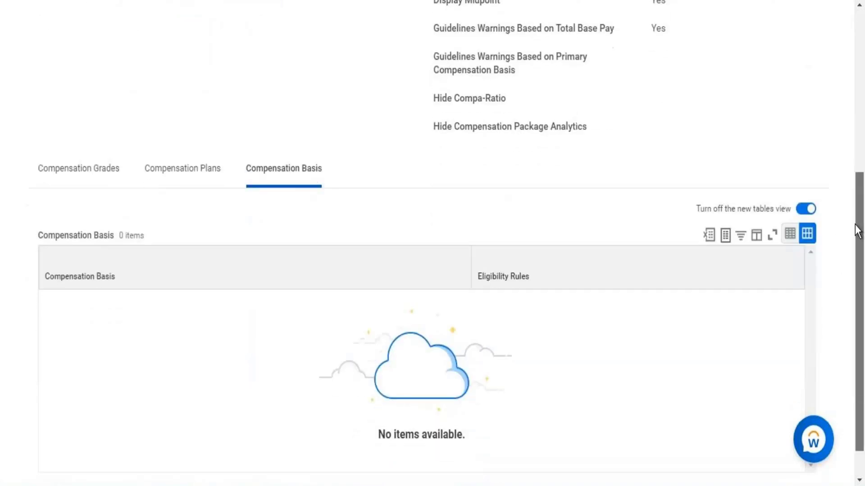
{"action": "scroll", "coordinate": [847, 180], "scroll_direction": "up", "scroll_amount": 5}
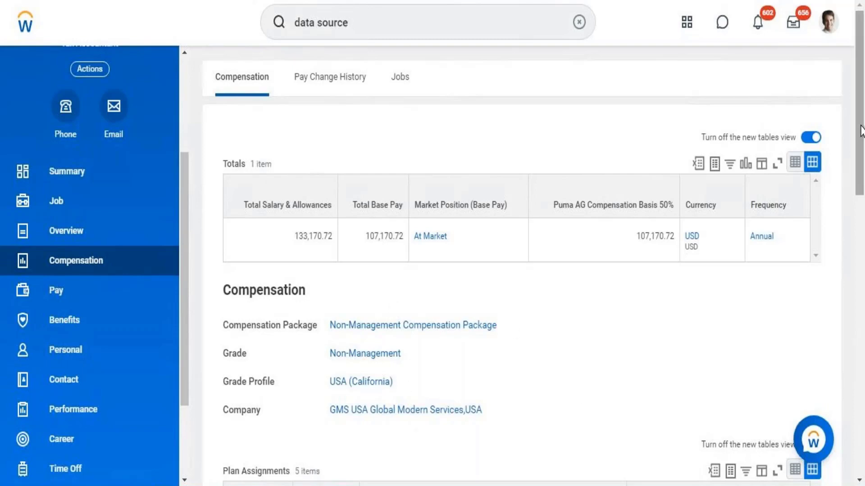
- Return to the worker's Compensation page and examine the plan assignments and stock grants
{"action": "scroll", "coordinate": [858, 213], "scroll_direction": "down", "scroll_amount": 1}
{"action": "scroll", "coordinate": [857, 213], "scroll_direction": "down", "scroll_amount": 10}
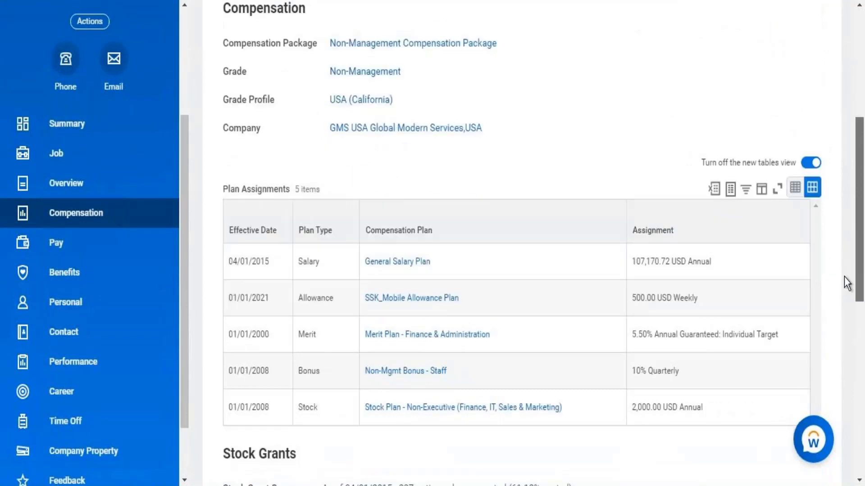
{"action": "scroll", "coordinate": [835, 315], "scroll_direction": "up", "scroll_amount": 4}
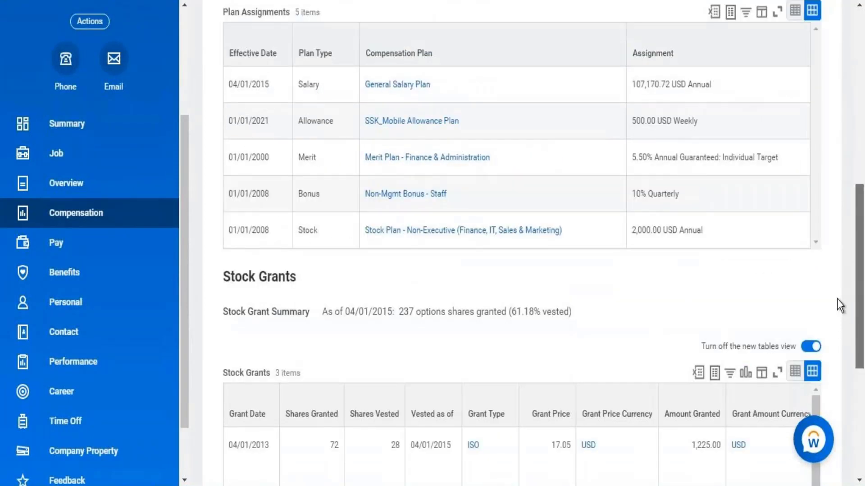
{"action": "scroll", "coordinate": [845, 266], "scroll_direction": "up", "scroll_amount": 1}
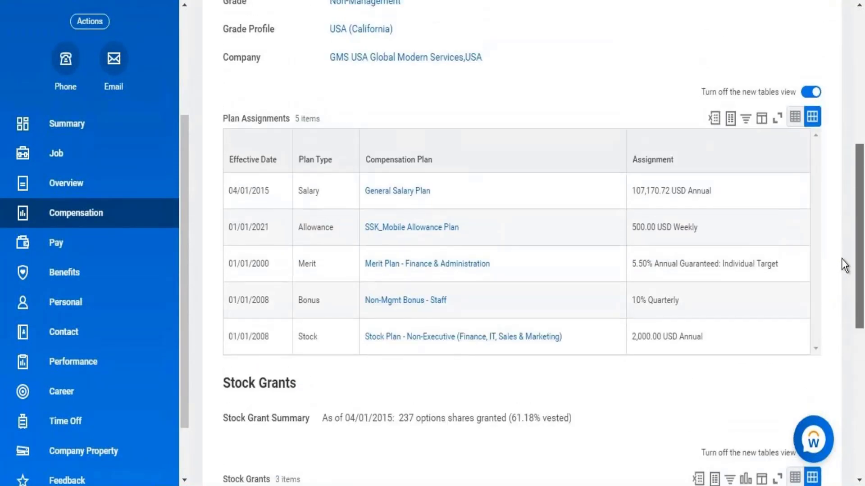
{"action": "scroll", "coordinate": [841, 246], "scroll_direction": "up", "scroll_amount": 1}
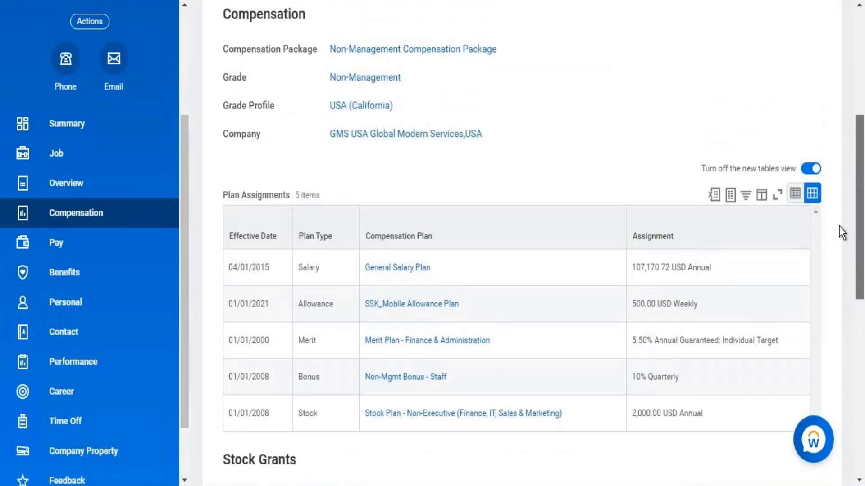
{"action": "scroll", "coordinate": [836, 270], "scroll_direction": "down", "scroll_amount": 4}
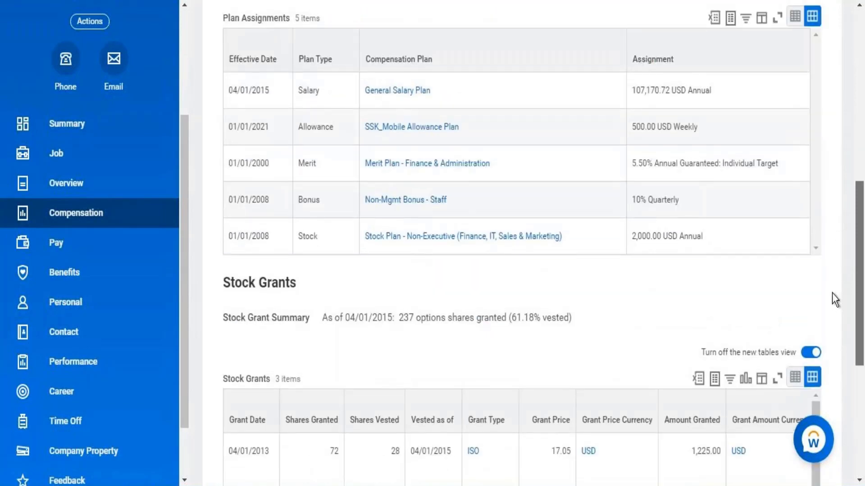
{"action": "scroll", "coordinate": [830, 279], "scroll_direction": "up", "scroll_amount": 3}
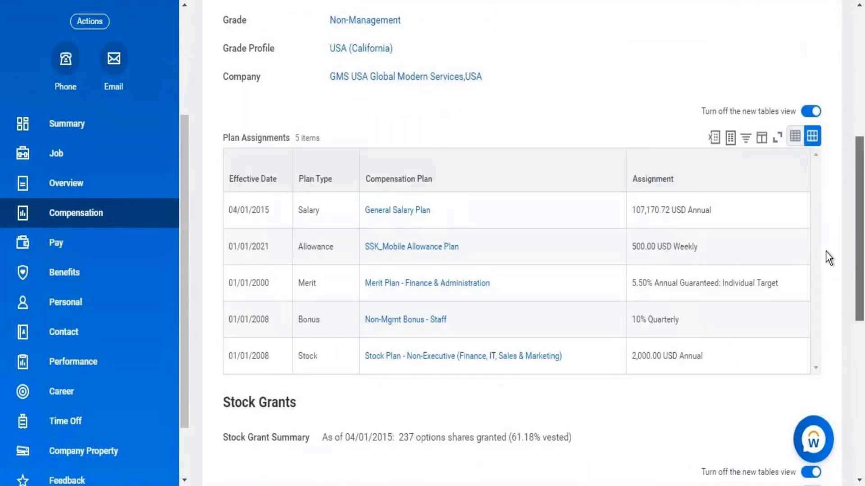
{"action": "scroll", "coordinate": [824, 250], "scroll_direction": "up", "scroll_amount": 1}
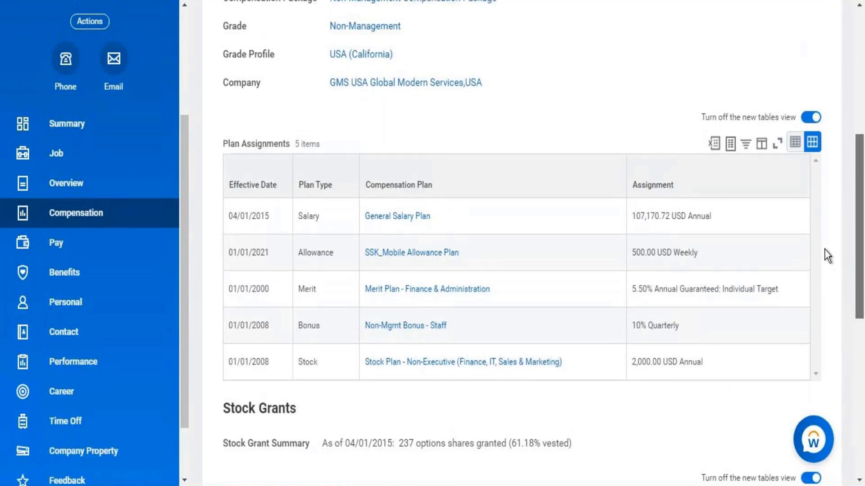
- Open the General Salary Plan from the plan assignments in a new tab to view its details
{"action": "mouse_move", "coordinate": [441, 256]}
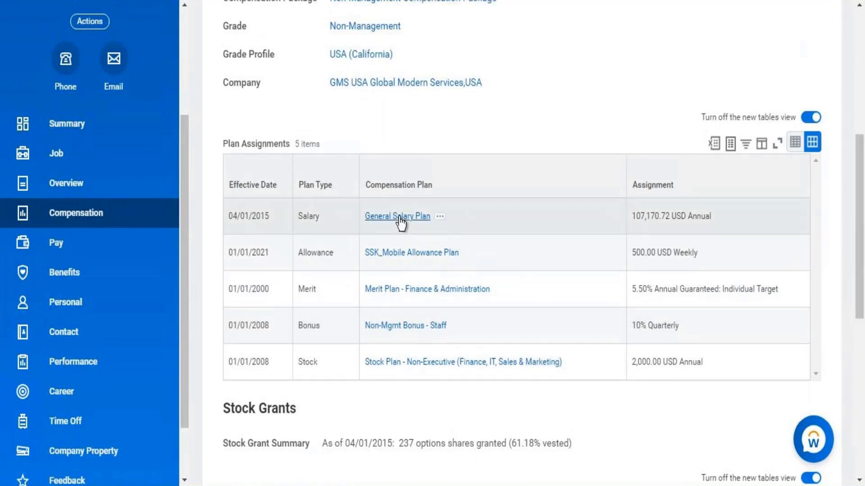
{"action": "right_click", "coordinate": [400, 221]}
{"action": "left_click", "coordinate": [422, 231]}
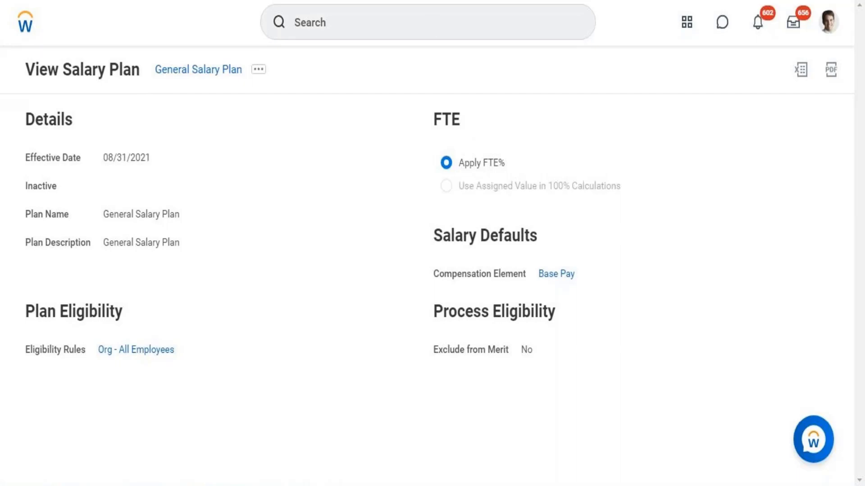
- View the Merit Plan - Finance & Administration, examining its award calculation, eligibility, merit plan profiles and merit plan events
{"action": "key", "text": "alt+Left"}
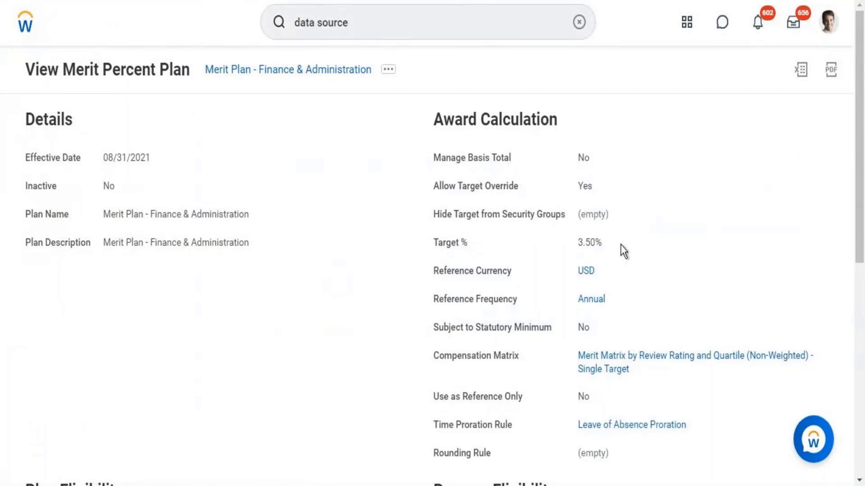
{"action": "left_click_drag", "start_coordinate": [861, 93], "coordinate": [266, 229]}
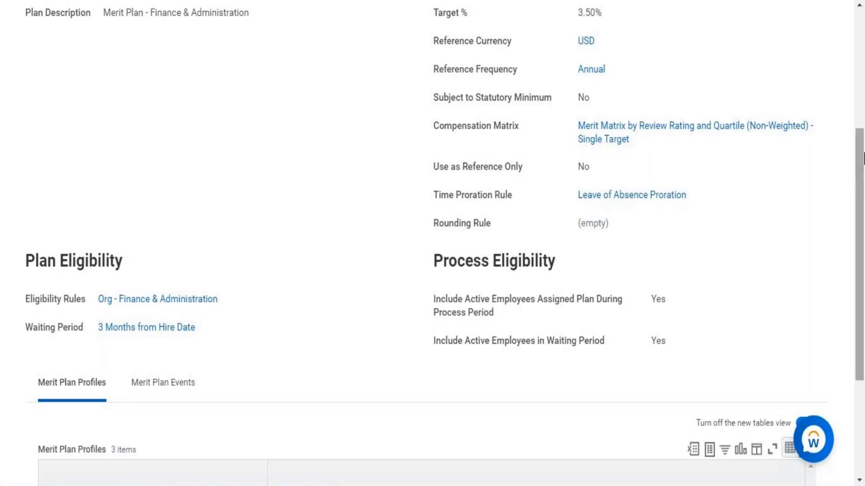
{"action": "scroll", "coordinate": [852, 299], "scroll_direction": "down", "scroll_amount": 4}
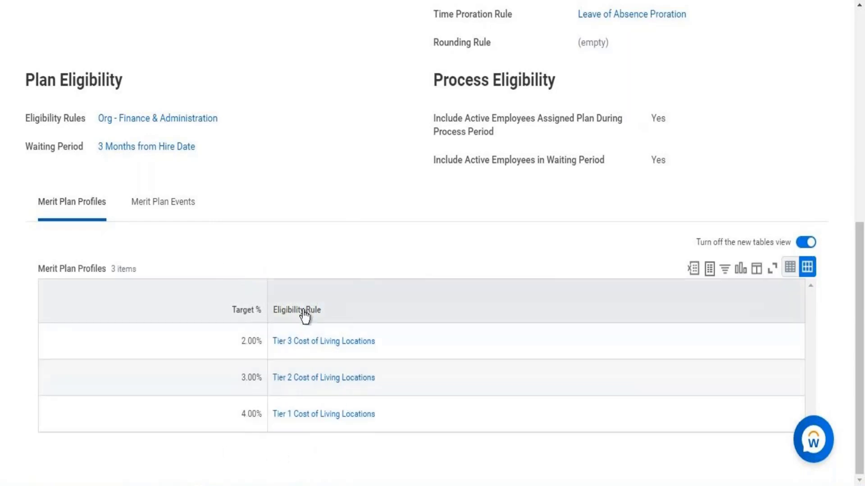
{"action": "left_click", "coordinate": [171, 208]}
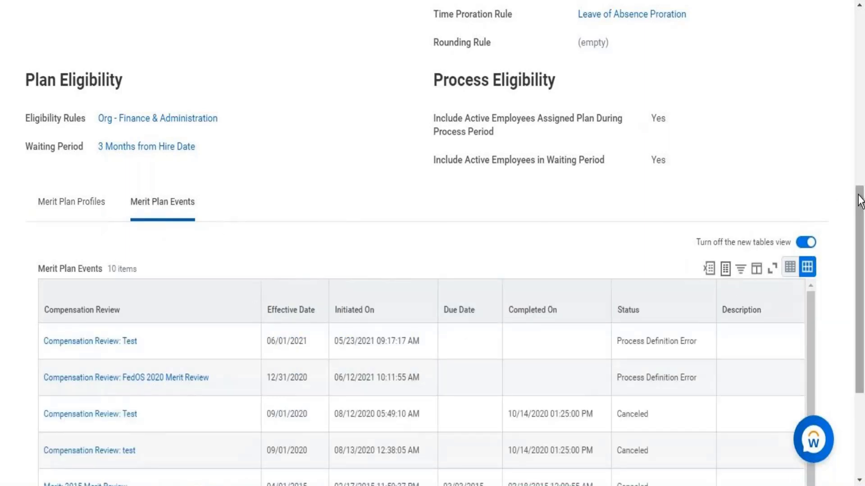
{"action": "left_click_drag", "start_coordinate": [860, 201], "coordinate": [830, 392]}
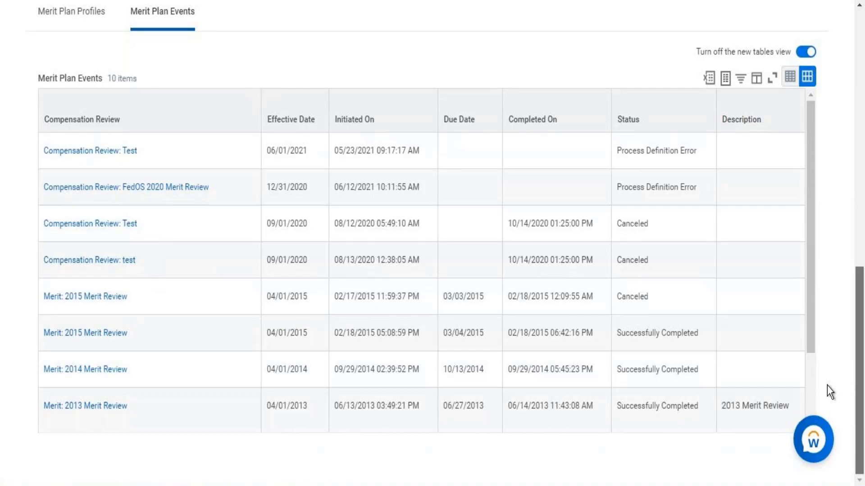
- Return from the merit plan to the worker's plan assignments and open the Non-Mgmt Bonus - Staff plan
{"action": "left_click_drag", "start_coordinate": [827, 385], "coordinate": [827, 377]}
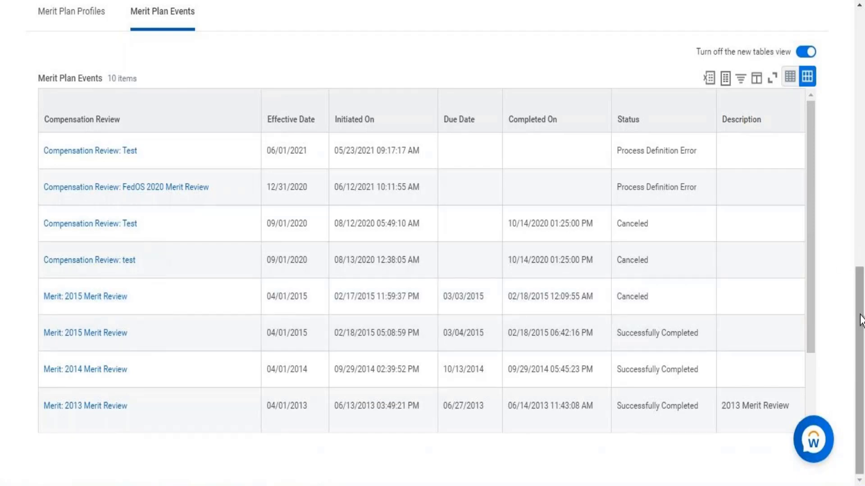
{"action": "left_click_drag", "start_coordinate": [853, 270], "coordinate": [848, 39]}
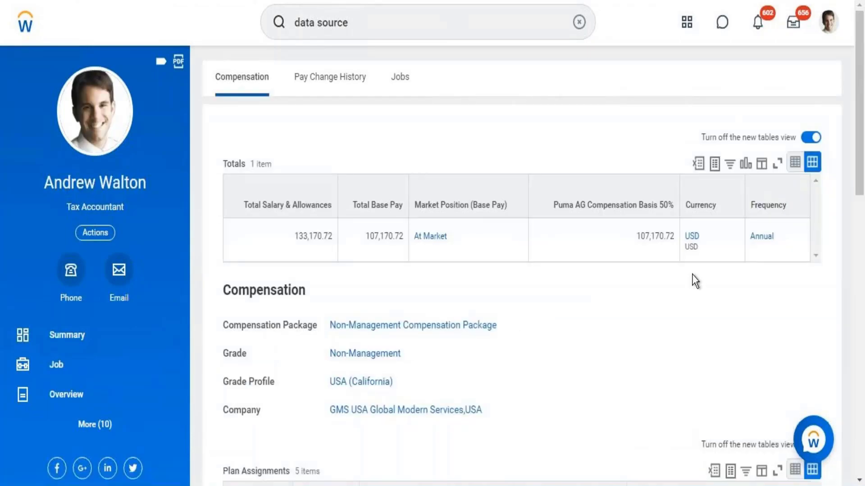
{"action": "scroll", "coordinate": [850, 263], "scroll_direction": "down", "scroll_amount": 8}
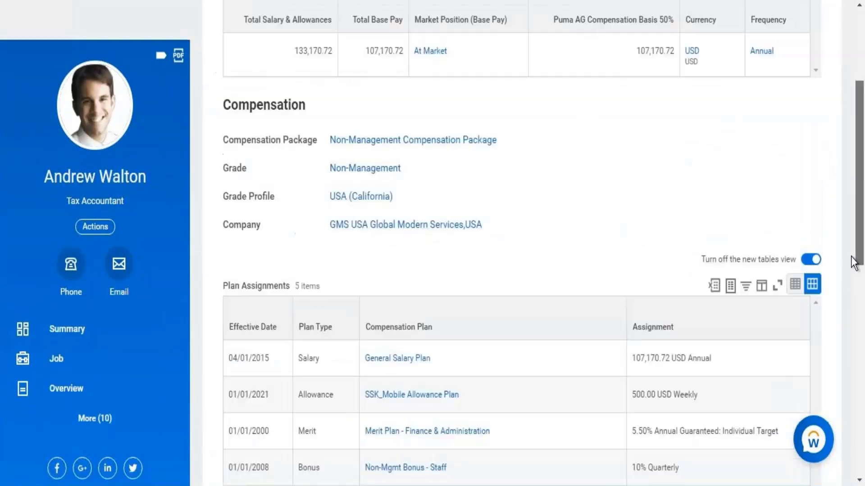
{"action": "scroll", "coordinate": [838, 328], "scroll_direction": "down", "scroll_amount": 1}
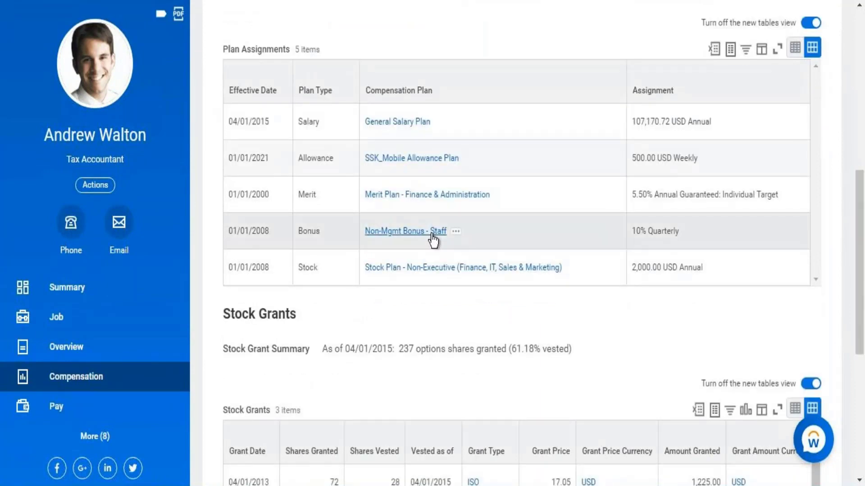
{"action": "left_click", "coordinate": [409, 230]}
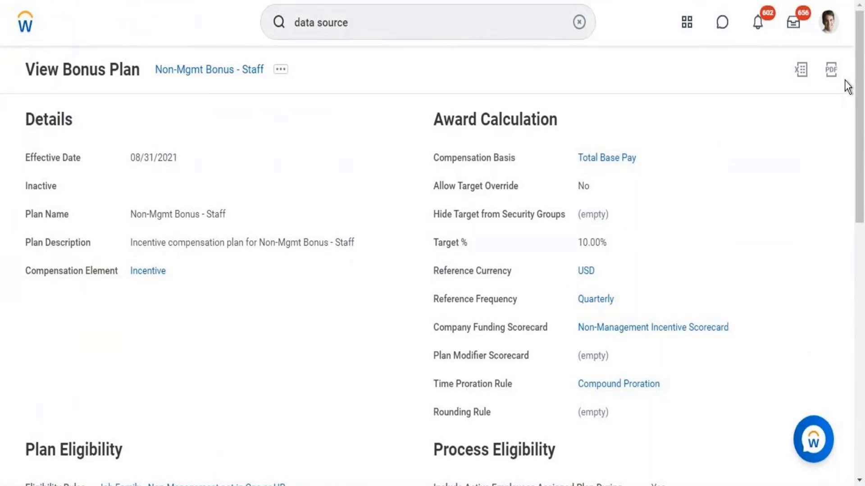
- Examine the bonus plan's award calculation, plan eligibility, process eligibility and coverage date eligibility
{"action": "left_click_drag", "start_coordinate": [860, 65], "coordinate": [861, 186]}
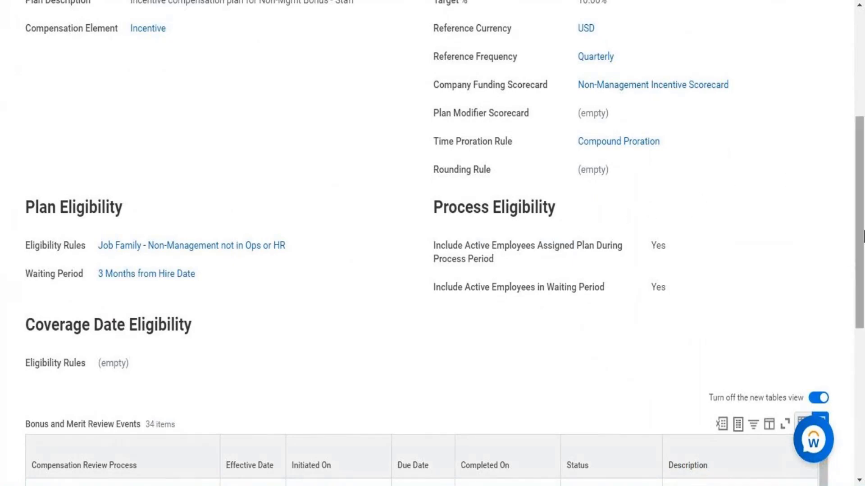
{"action": "left_click_drag", "start_coordinate": [862, 236], "coordinate": [862, 153]}
{"action": "scroll", "coordinate": [862, 173], "scroll_direction": "down", "scroll_amount": 2}
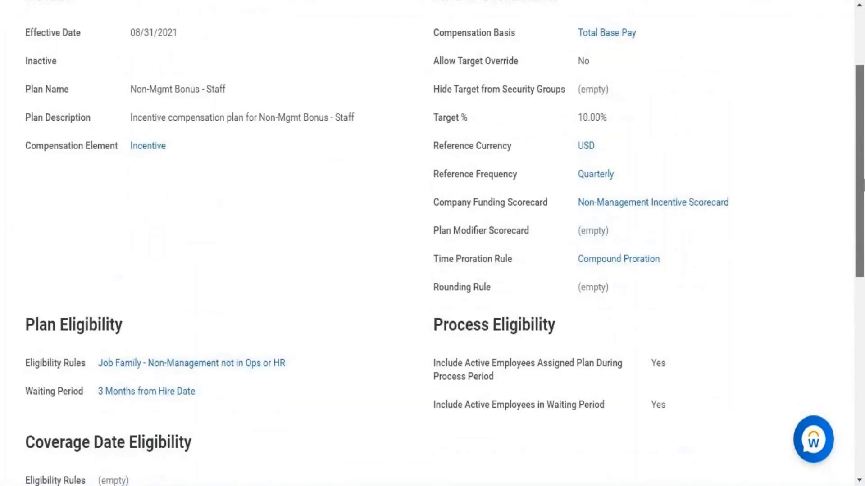
{"action": "left_click_drag", "start_coordinate": [862, 185], "coordinate": [862, 230]}
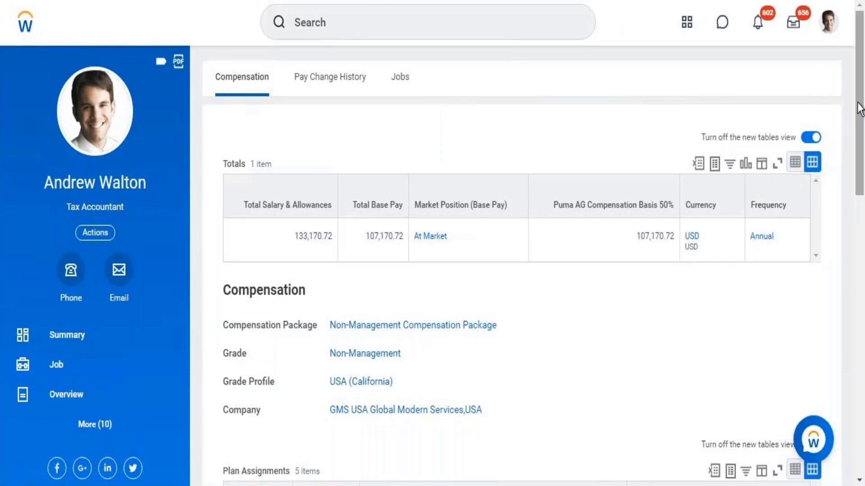
- Return to the worker's Compensation page and open Stock Plan - Non-Executive (Finance, IT, Sales & Marketing) from the plan assignments
{"action": "left_click_drag", "start_coordinate": [861, 132], "coordinate": [858, 245]}
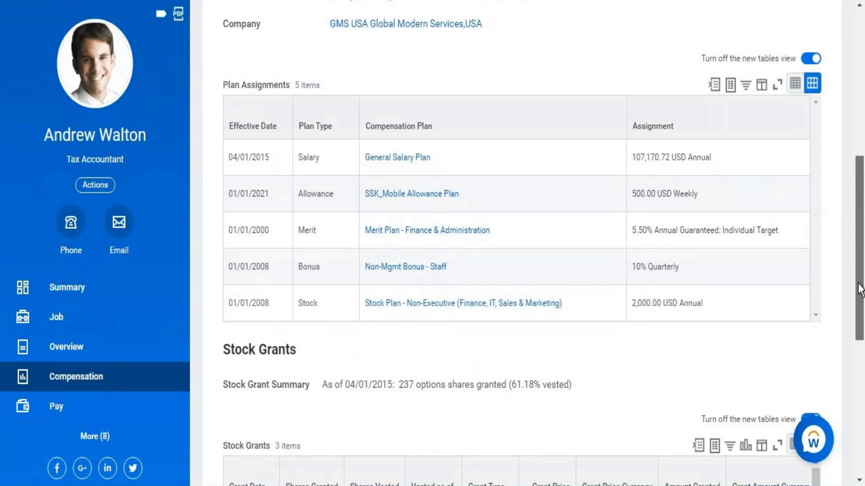
{"action": "left_click_drag", "start_coordinate": [861, 289], "coordinate": [861, 56]}
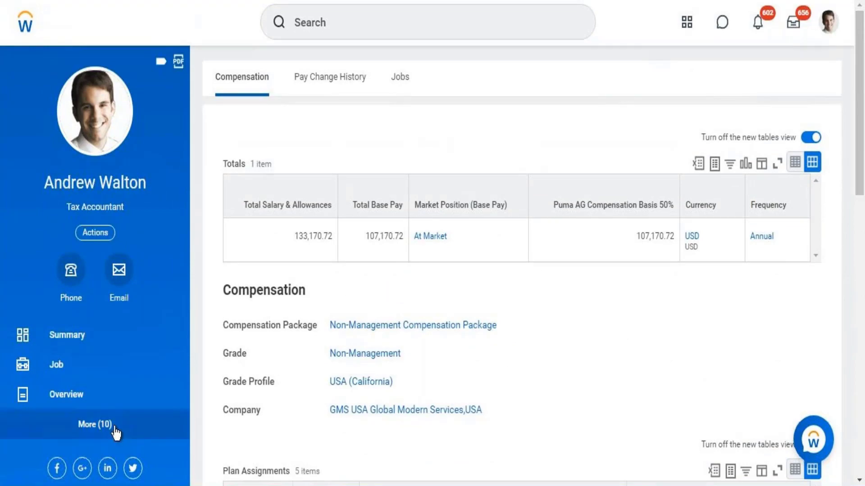
{"action": "left_click", "coordinate": [85, 432]}
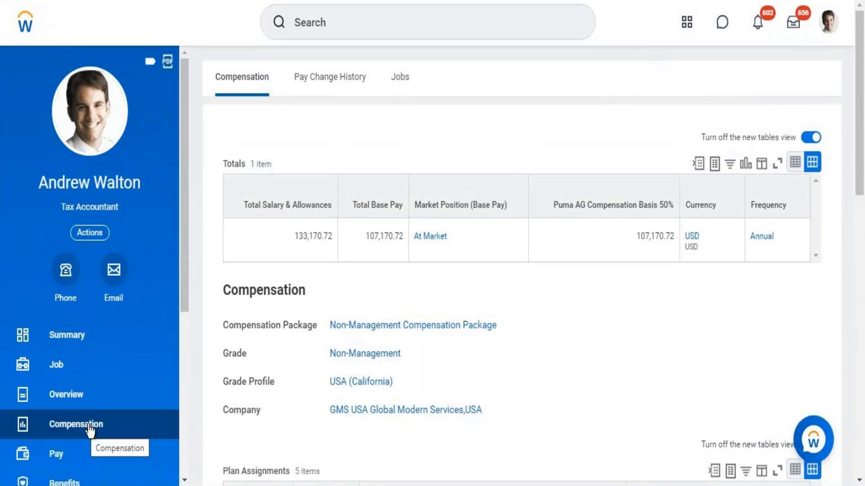
{"action": "scroll", "coordinate": [185, 266], "scroll_direction": "down", "scroll_amount": 4}
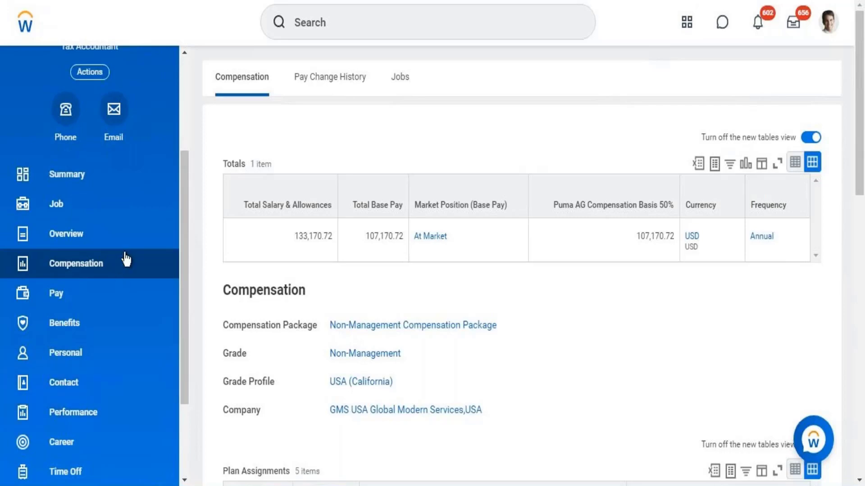
{"action": "left_click", "coordinate": [125, 273]}
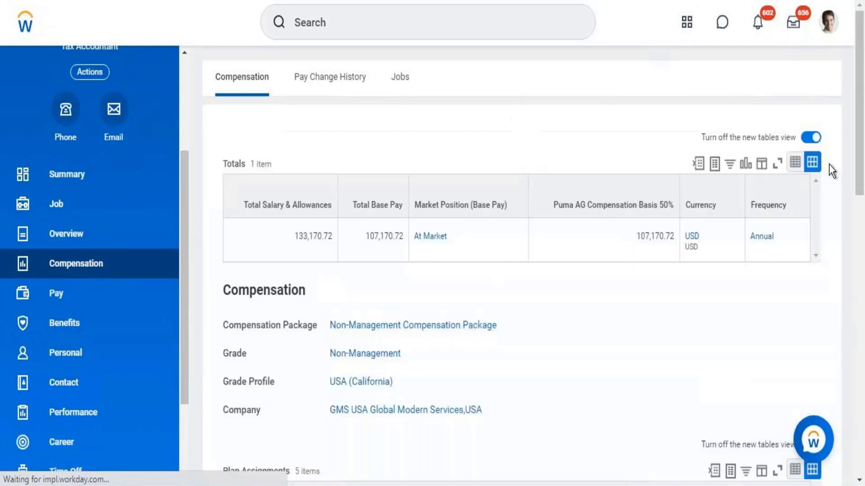
{"action": "left_click_drag", "start_coordinate": [862, 141], "coordinate": [862, 296]}
{"action": "scroll", "coordinate": [477, 283], "scroll_direction": "down", "scroll_amount": 3}
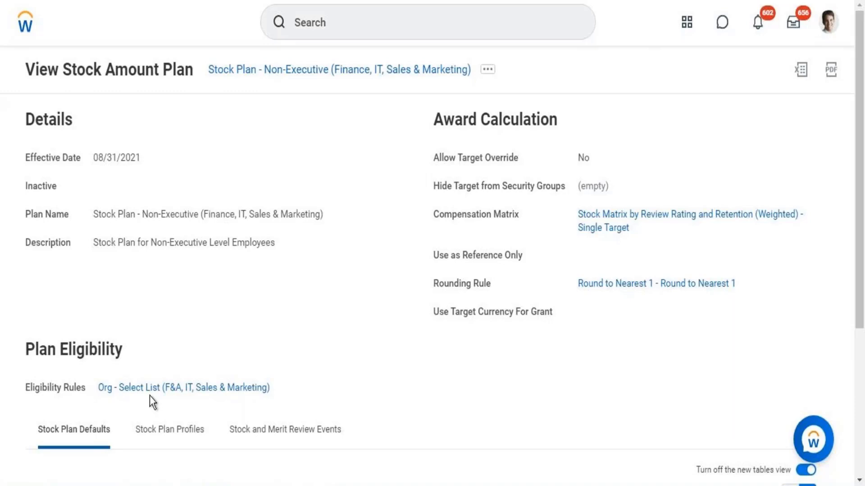
- View the stock plan's eligibility rule Org - Select List (F&A, IT, Sales & Marketing) in a new tab, examine its conditions, and return to the plan
{"action": "right_click", "coordinate": [230, 396]}
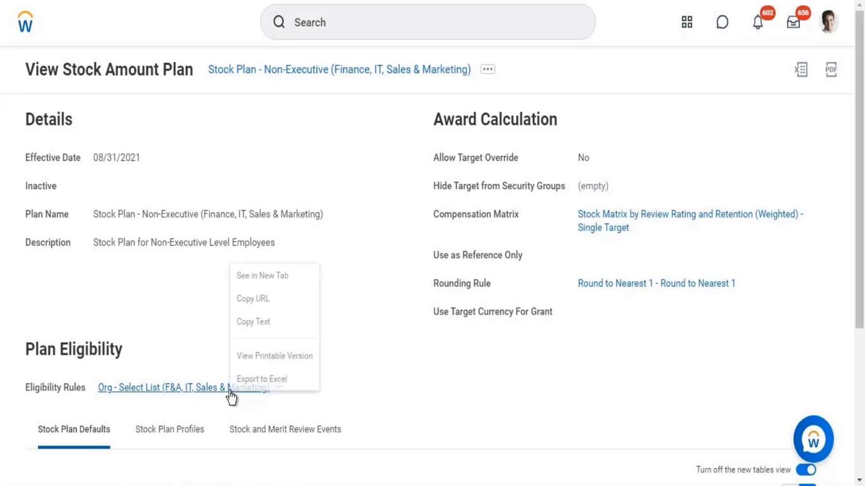
{"action": "left_click", "coordinate": [260, 280]}
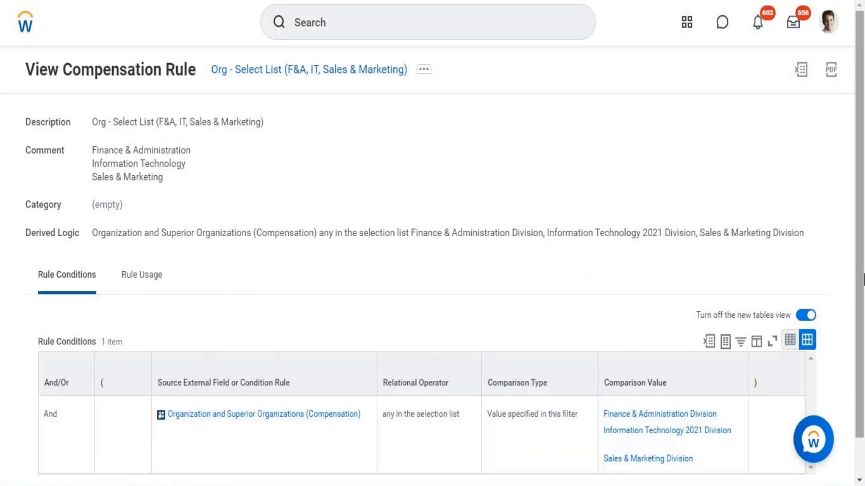
{"action": "scroll", "coordinate": [860, 289], "scroll_direction": "down", "scroll_amount": 2}
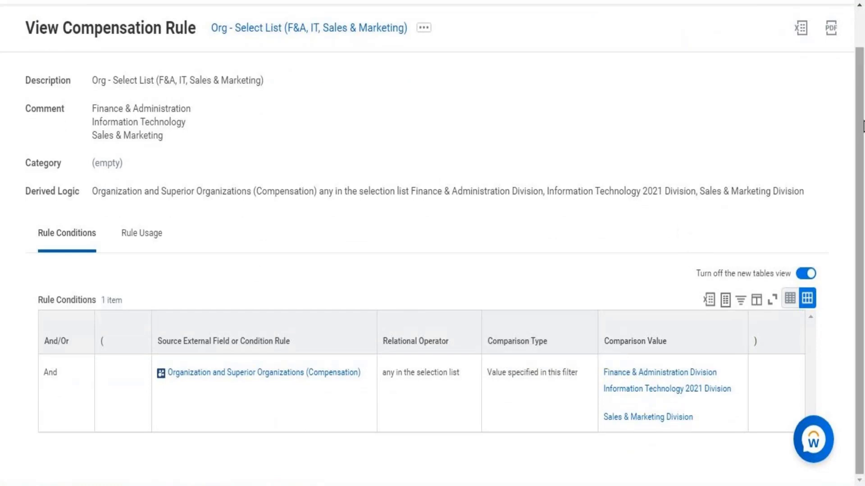
{"action": "left_click_drag", "start_coordinate": [855, 54], "coordinate": [847, 32]}
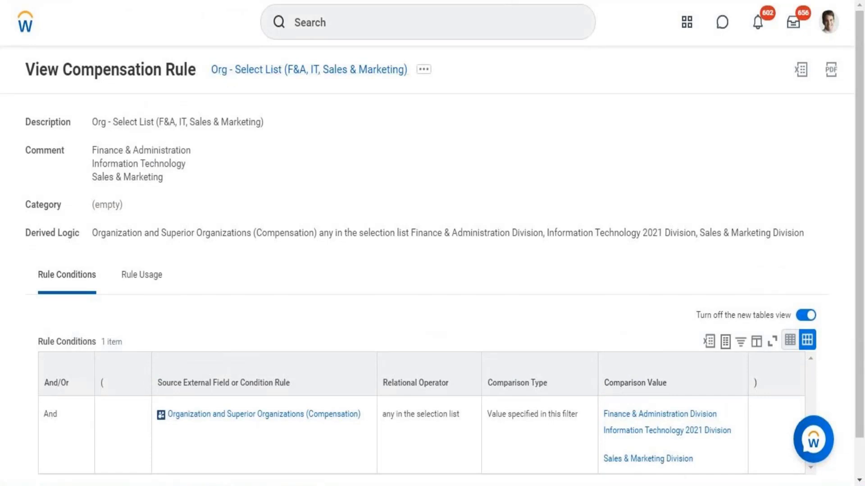
{"action": "key", "text": "alt+Left"}
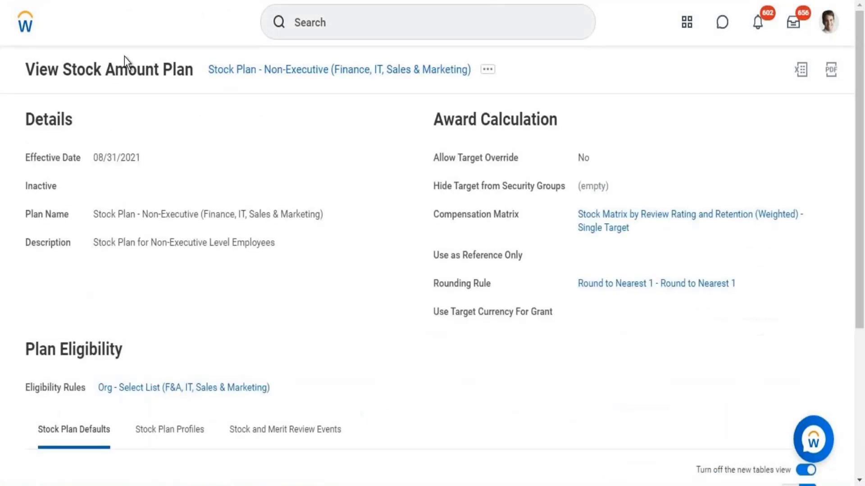
- Go to the home page, search for "create compensation" and open the Create Compensation Eligibility Rule task
{"action": "left_click", "coordinate": [28, 32]}
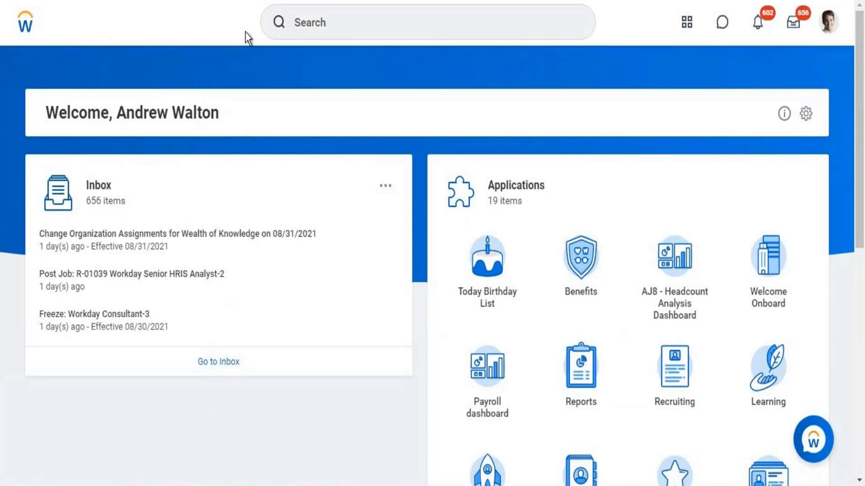
{"action": "left_click", "coordinate": [325, 27]}
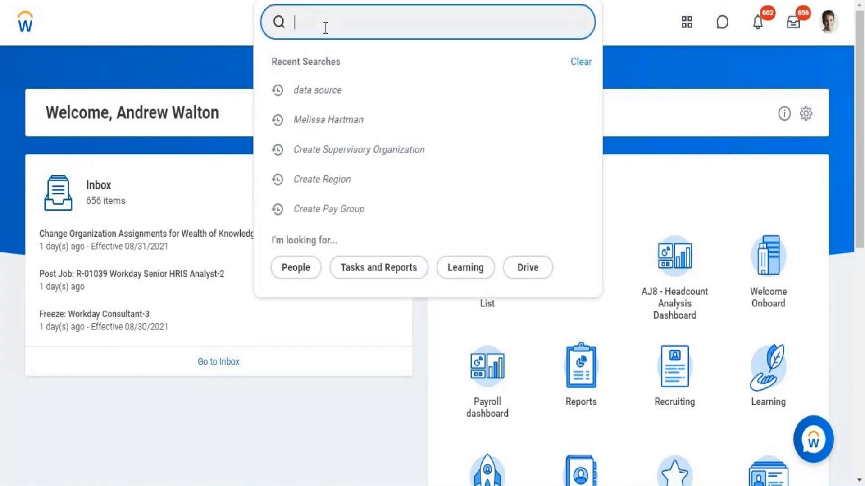
{"action": "type", "text": "create"}
{"action": "type", "text": " ion compensat"}
{"action": "left_click", "coordinate": [325, 27]}
{"action": "type", "text": "ion"}
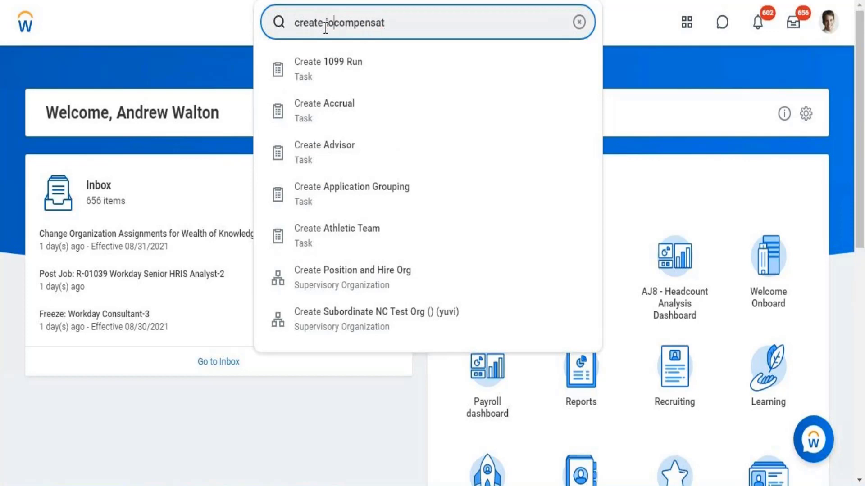
{"action": "key", "text": "BackSpace"}
{"action": "key", "text": "BackSpace"}
{"action": "key", "text": "BackSpace"}
{"action": "key", "text": "BackSpace"}
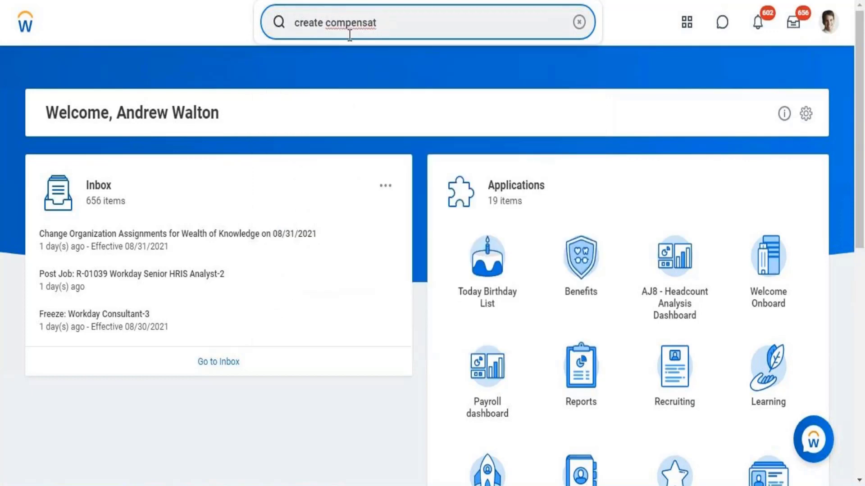
{"action": "left_click", "coordinate": [385, 25]}
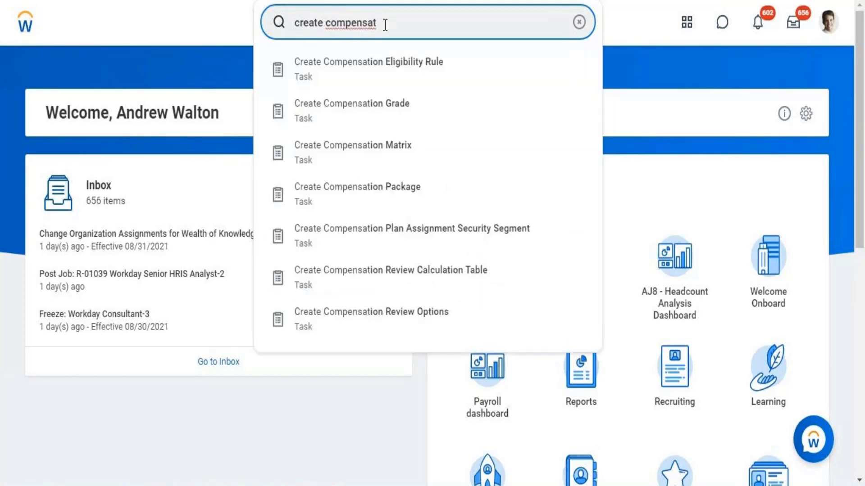
{"action": "type", "text": "ion"}
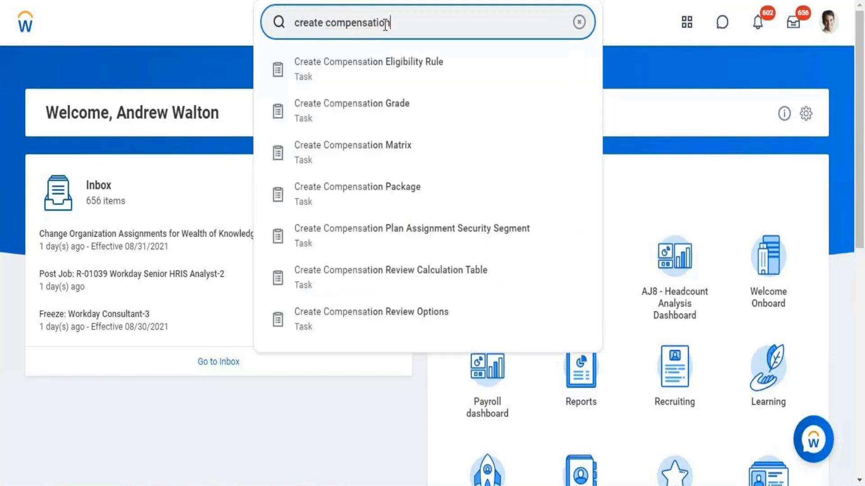
{"action": "left_click", "coordinate": [385, 63]}
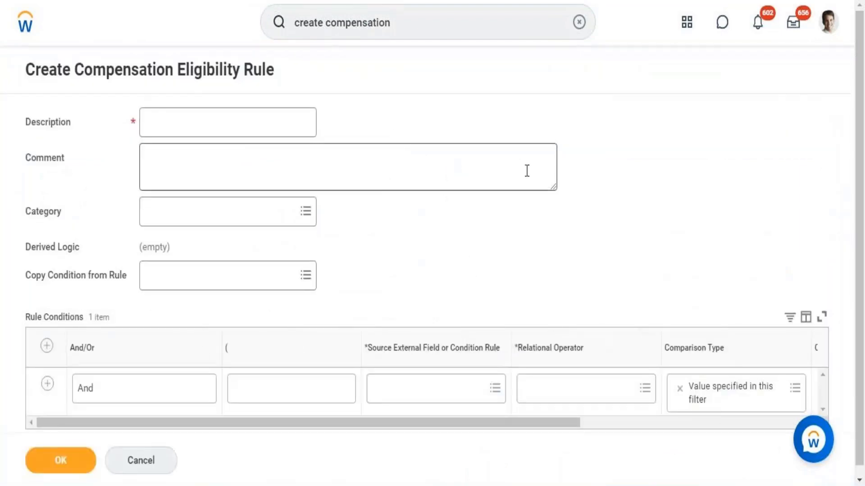
- Enter "Comp Eligibility Rue - Organization(Director Tax)" as the new eligibility rule's description
{"action": "left_click", "coordinate": [246, 118]}
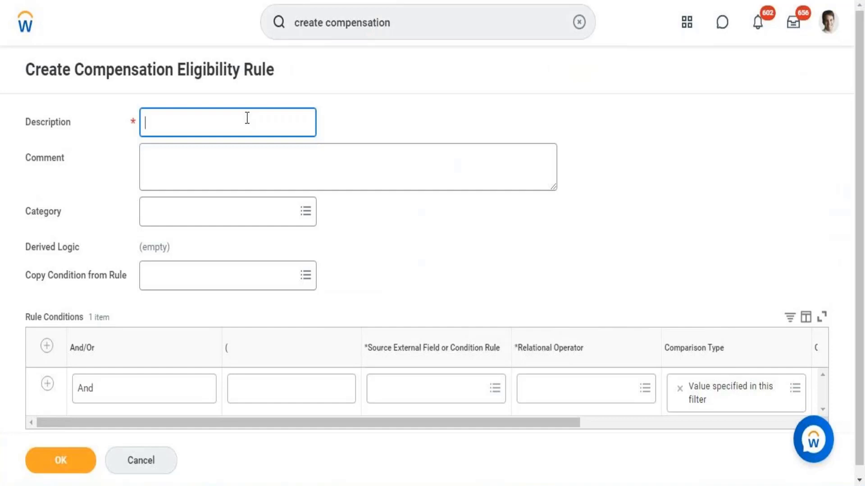
{"action": "type", "text": "A"}
{"action": "key", "text": "BackSpace"}
{"action": "type", "text": "Comp E"}
{"action": "type", "text": "ligibili"}
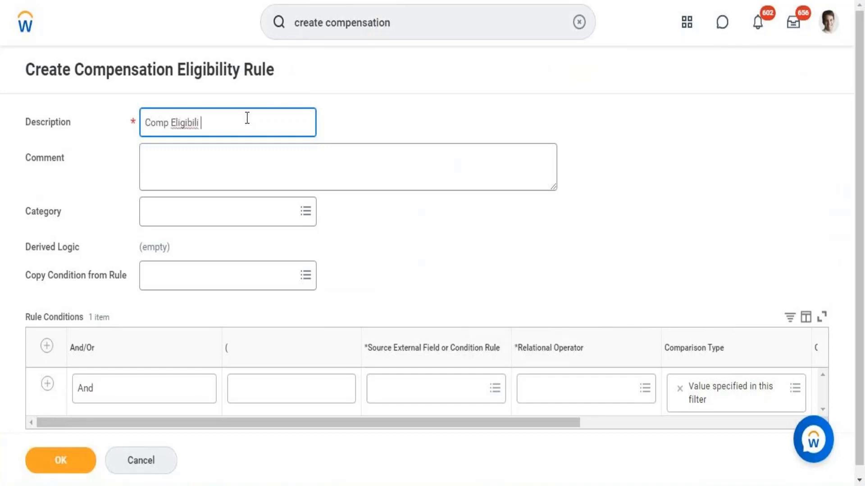
{"action": "type", "text": "ty Rue - Organizatio"}
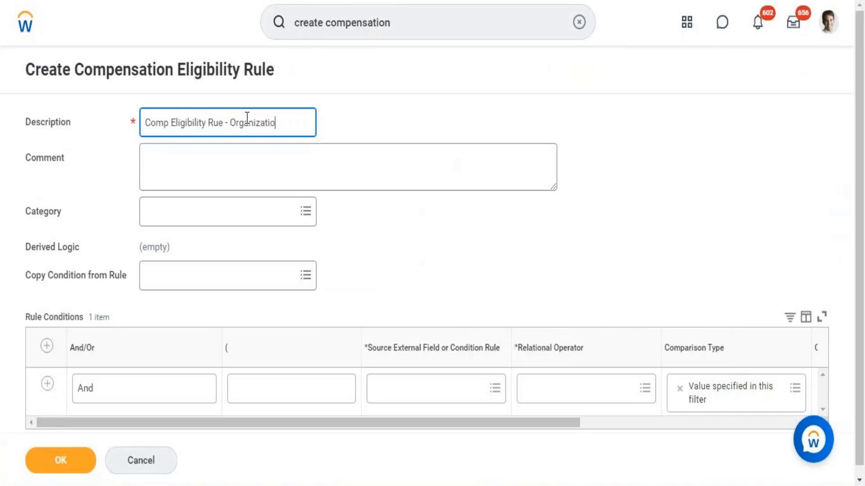
{"action": "type", "text": "n(Director"}
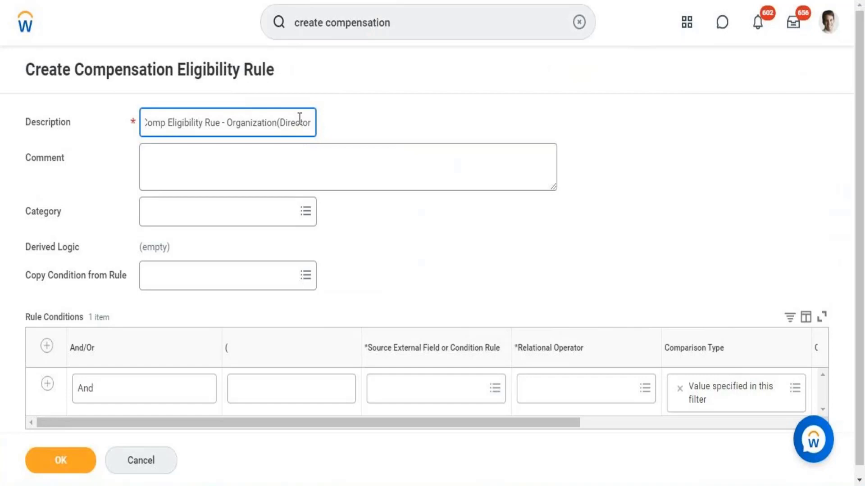
{"action": "type", "text": " Tax)"}
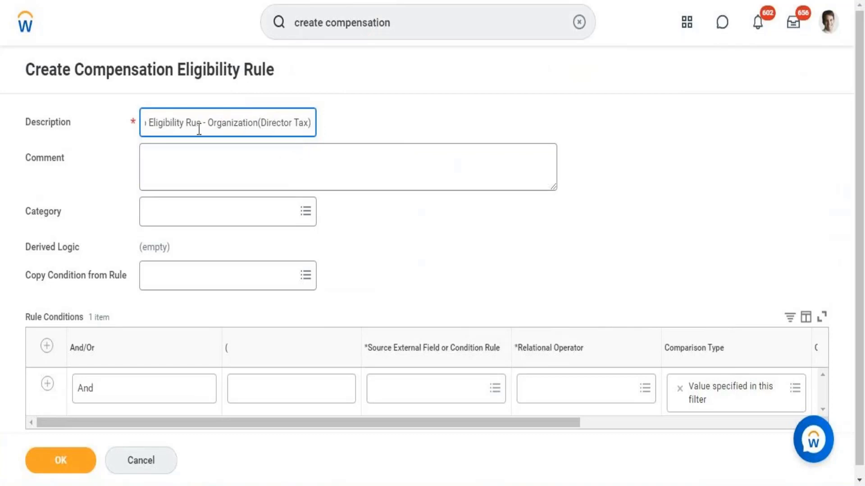
{"action": "left_click_drag", "start_coordinate": [197, 126], "coordinate": [141, 125]}
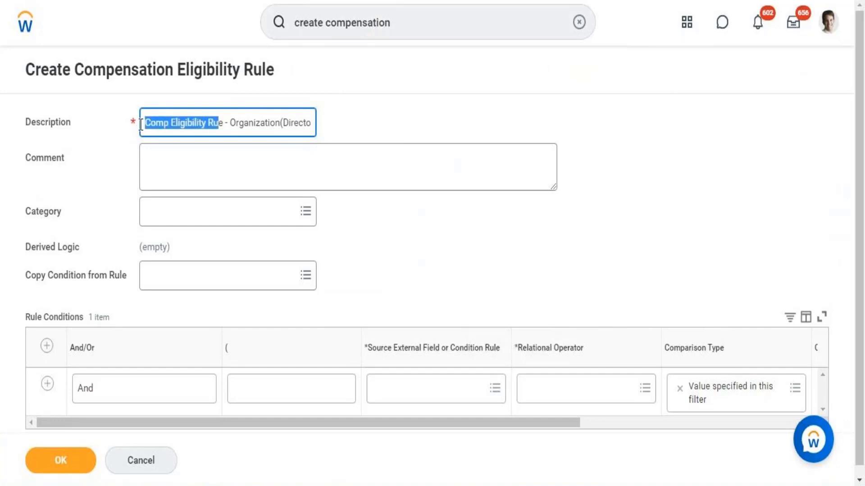
{"action": "left_click", "coordinate": [212, 130]}
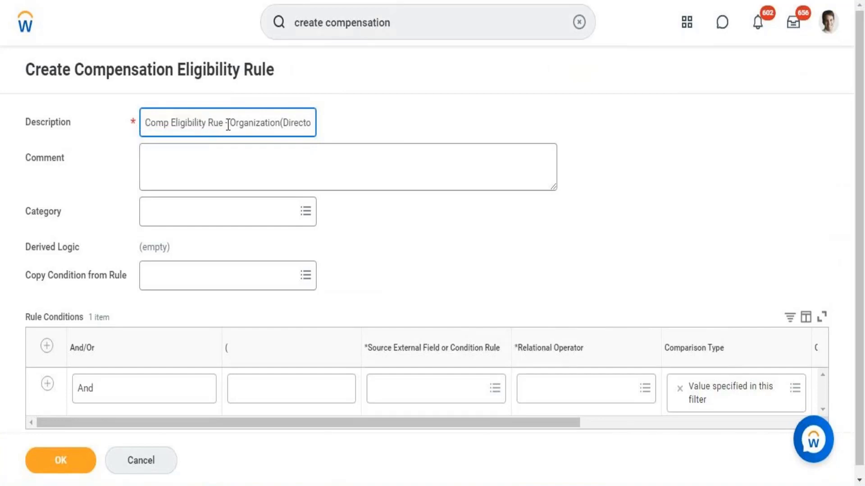
{"action": "left_click_drag", "start_coordinate": [230, 126], "coordinate": [326, 134]}
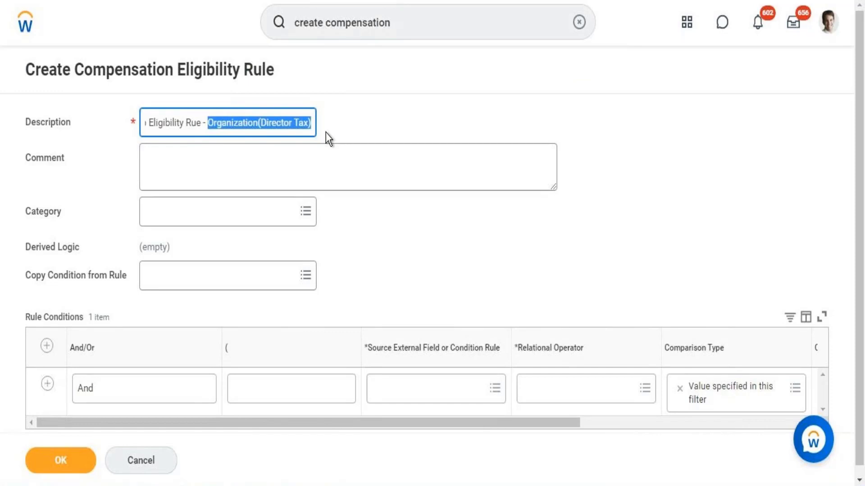
{"action": "left_click", "coordinate": [251, 119]}
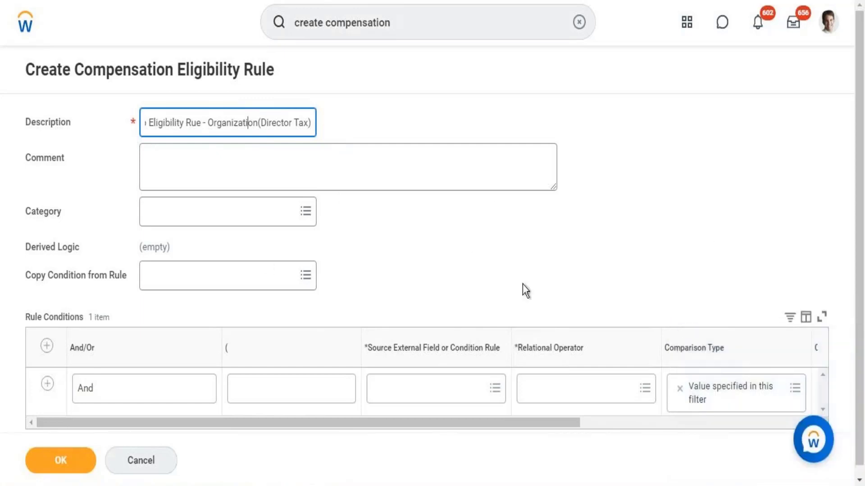
- Set the rule condition's source field to Organization and Superior Organizations (Compensation) by searching for "Organization and superior"
{"action": "left_click_drag", "start_coordinate": [859, 194], "coordinate": [860, 195]}
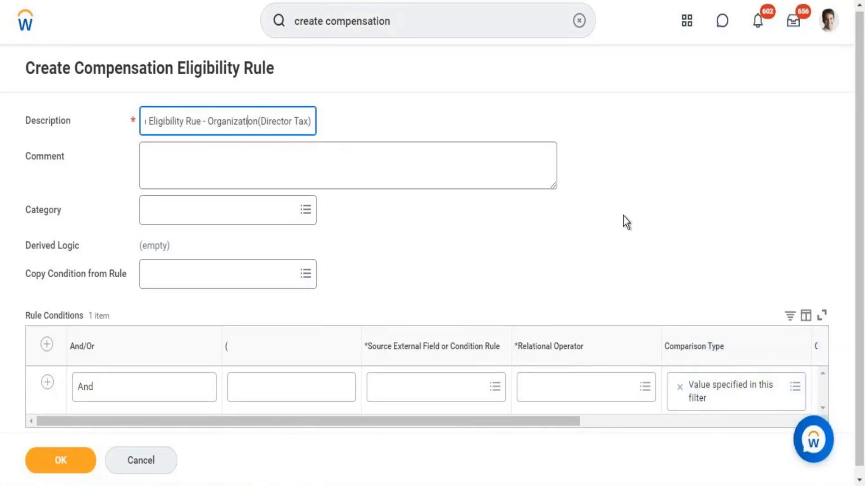
{"action": "left_click", "coordinate": [402, 390]}
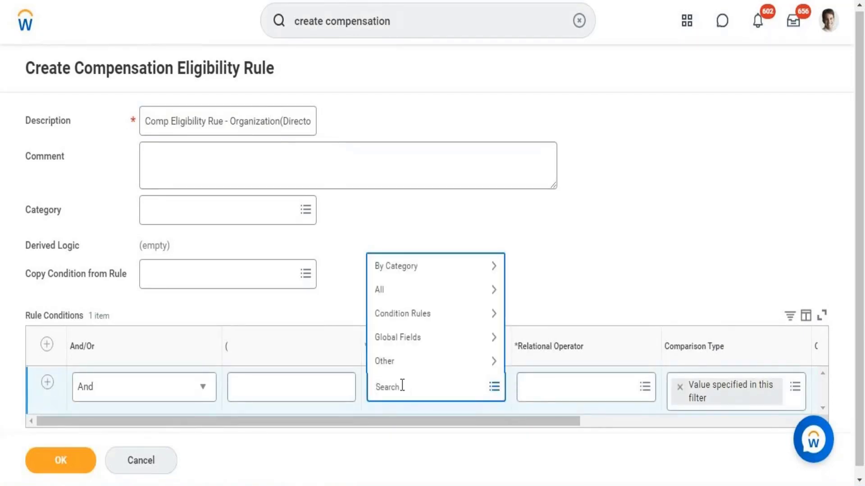
{"action": "type", "text": "Orgnization and superuor"}
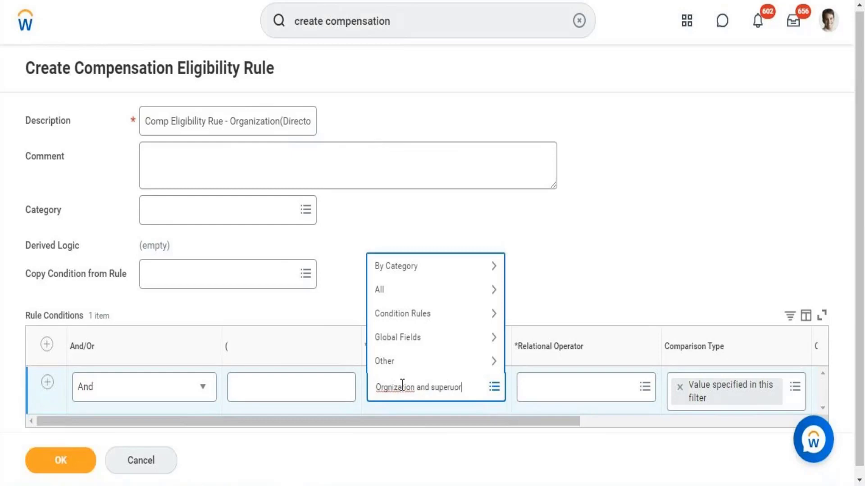
{"action": "type", "text": "ior"}
{"action": "right_click", "coordinate": [400, 392]}
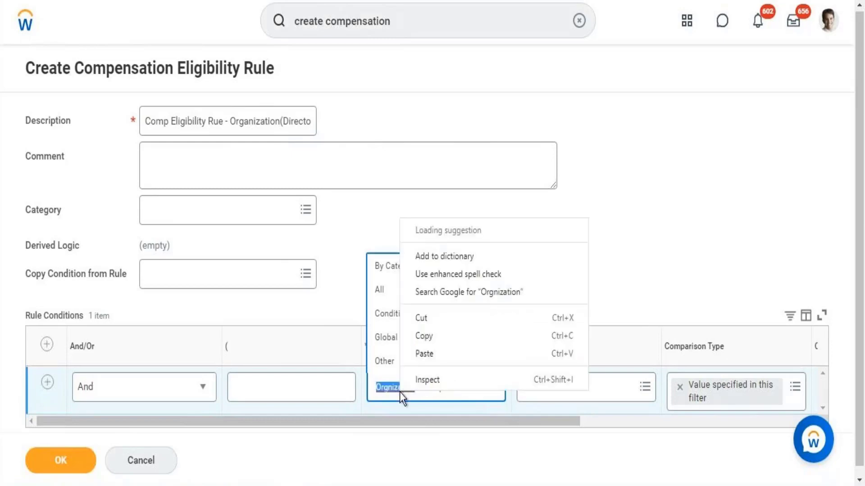
{"action": "left_click", "coordinate": [432, 237]}
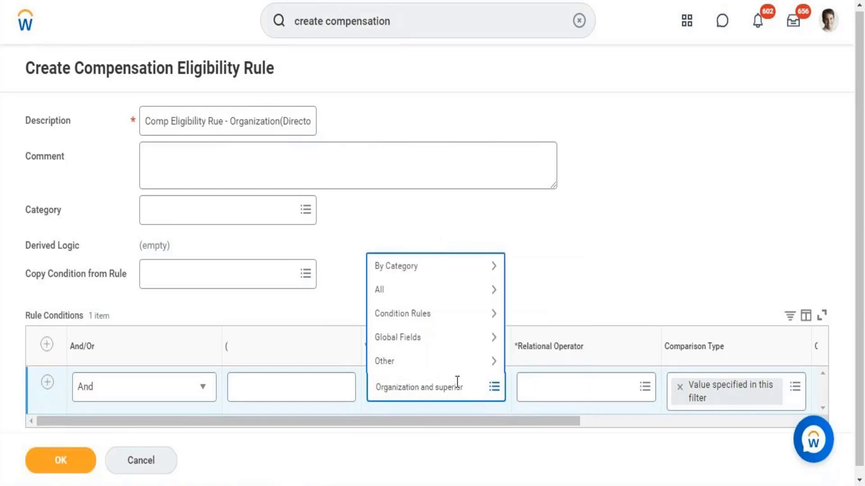
{"action": "key", "text": "Return"}
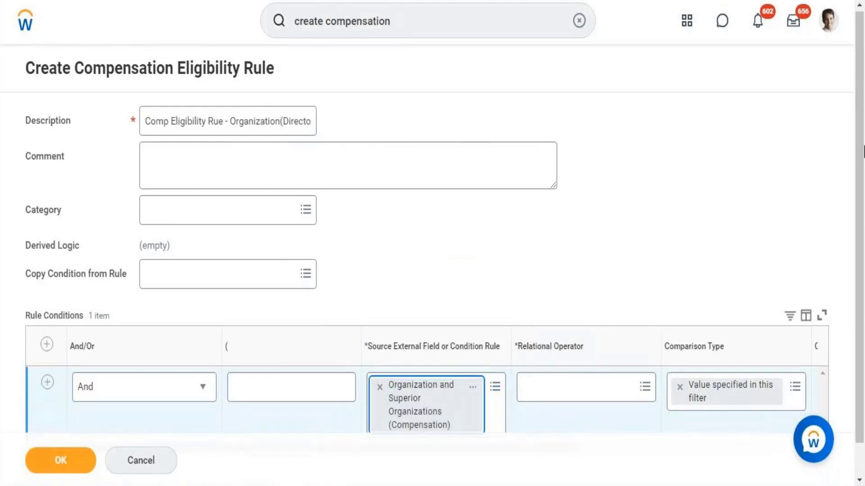
- Set the condition's relational operator to "any in the selection list" from the frequently used operators
{"action": "scroll", "coordinate": [592, 372], "scroll_direction": "down", "scroll_amount": 1}
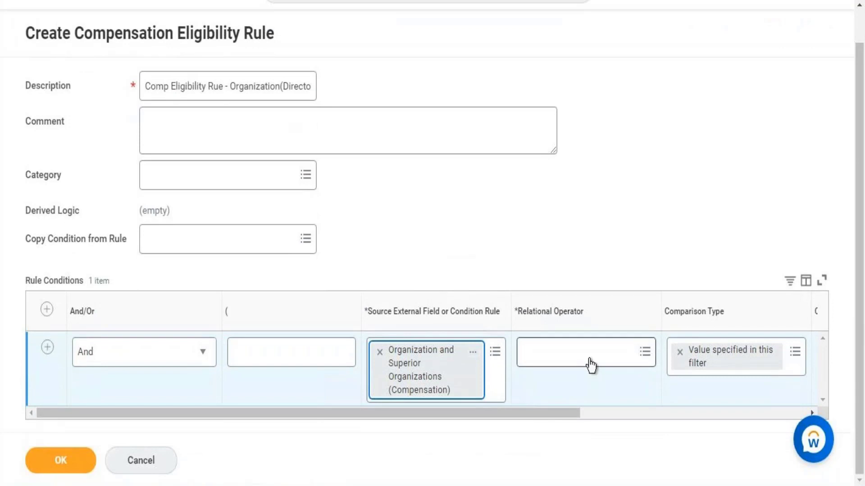
{"action": "left_click", "coordinate": [590, 359]}
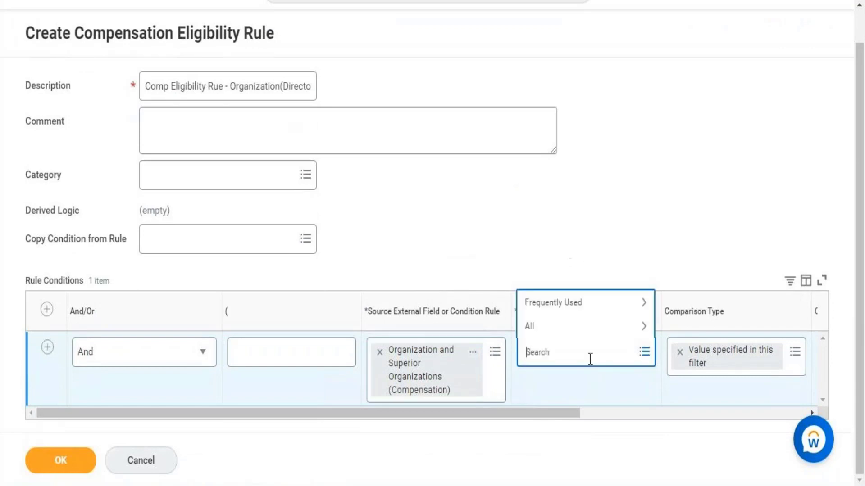
{"action": "left_click", "coordinate": [579, 304]}
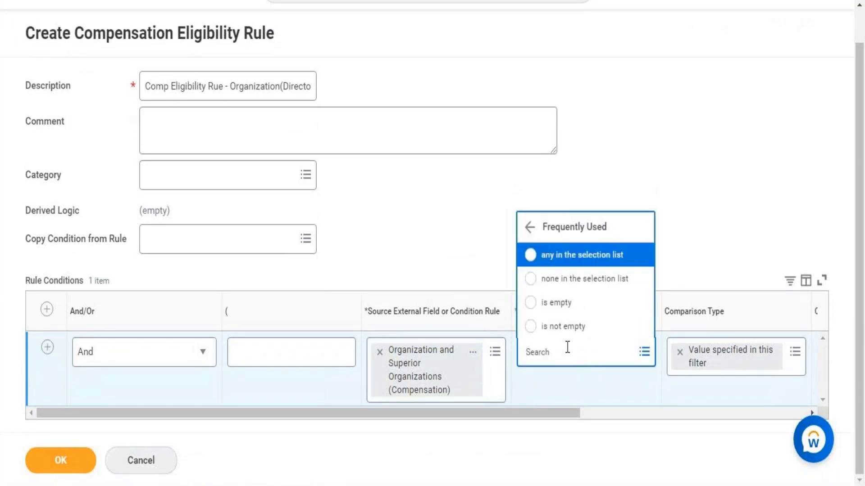
{"action": "left_click", "coordinate": [561, 265]}
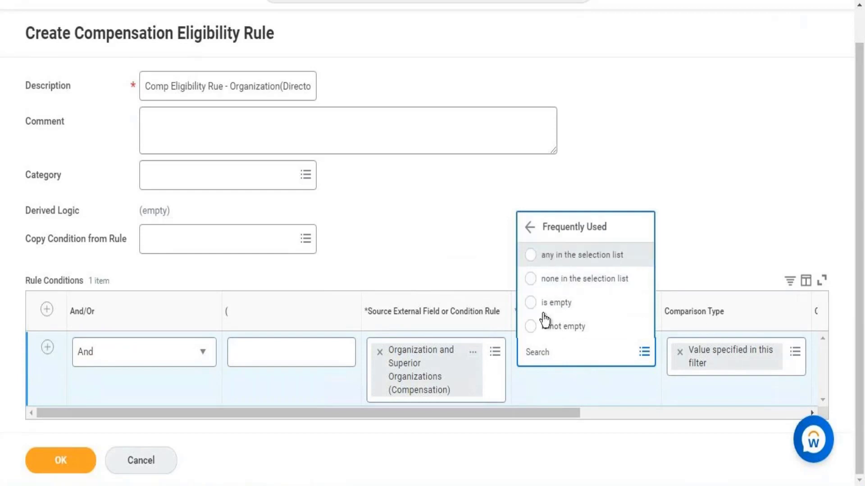
- Search the comparison values for "Workday HR" and choose the second Workday HR Information Systems organization
{"action": "left_click_drag", "start_coordinate": [533, 412], "coordinate": [698, 393]}
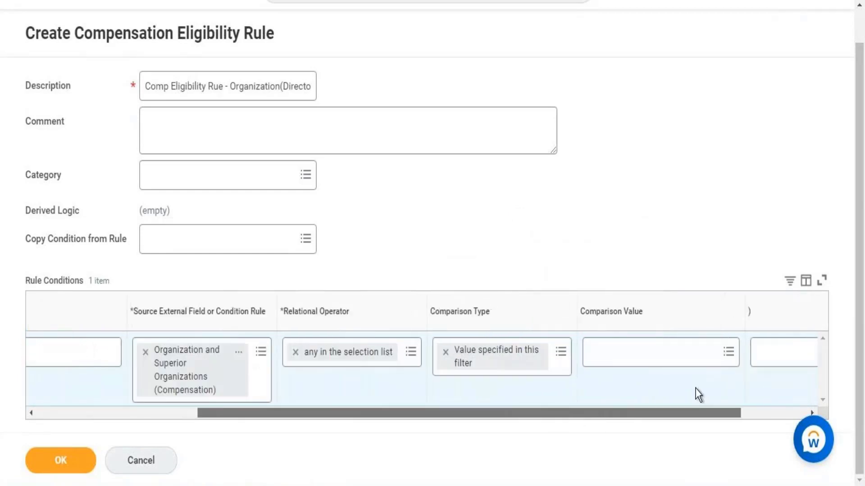
{"action": "left_click", "coordinate": [620, 359]}
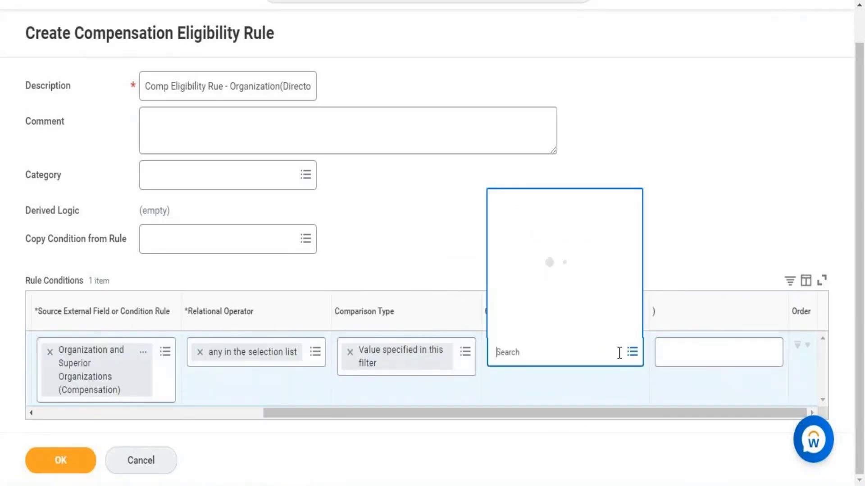
{"action": "type", "text": "Workday"}
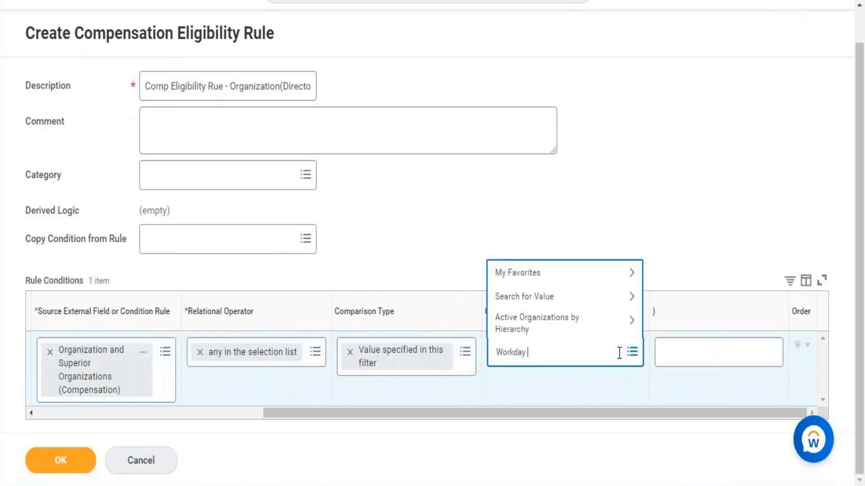
{"action": "type", "text": " HR"}
{"action": "key", "text": "Return"}
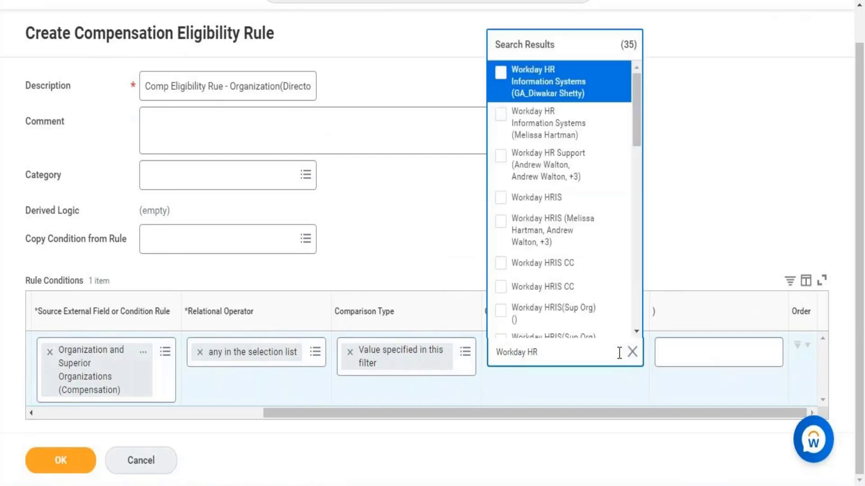
{"action": "left_click", "coordinate": [541, 130]}
{"action": "left_click", "coordinate": [393, 222]}
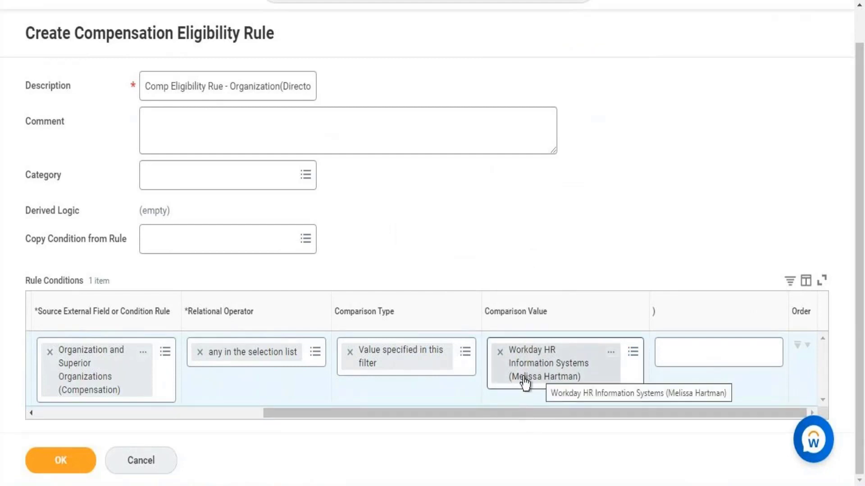
- View the chosen Workday HR Information Systems organization in a new tab, open its org chart, and return to the rule
{"action": "right_click", "coordinate": [533, 366]}
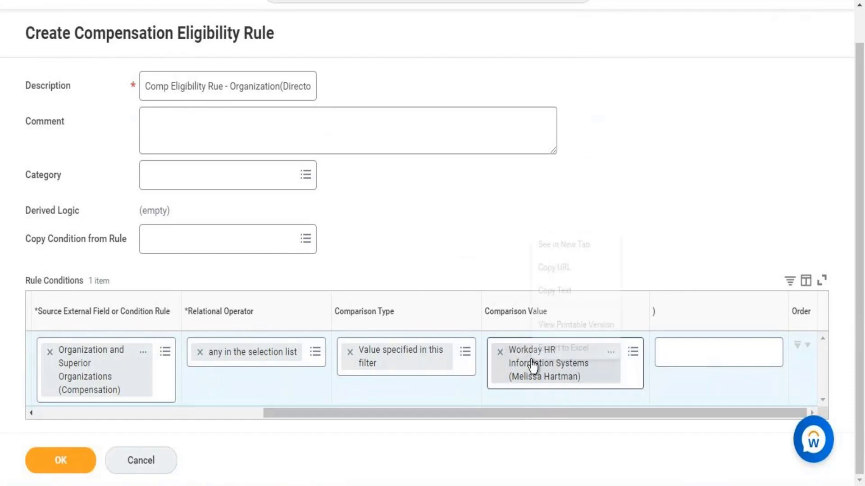
{"action": "left_click", "coordinate": [553, 248]}
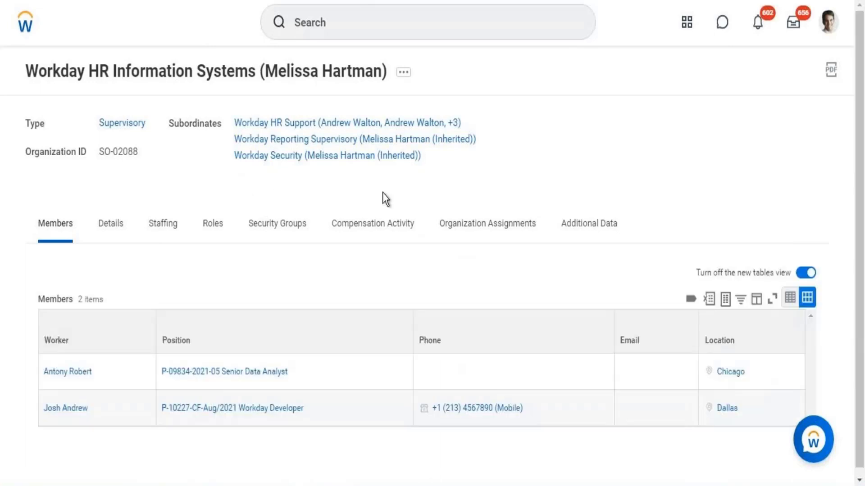
{"action": "left_click", "coordinate": [403, 78]}
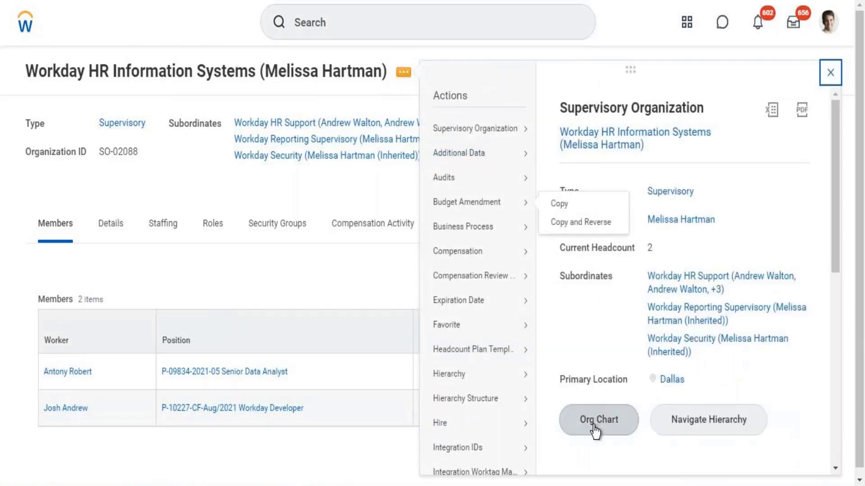
{"action": "left_click", "coordinate": [594, 426]}
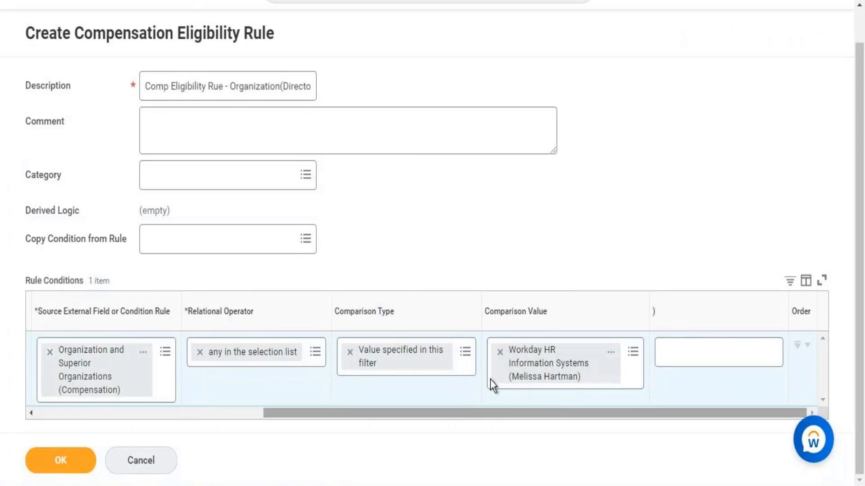
- Check the completed condition row from its first column and submit the new compensation eligibility rule
{"action": "left_click_drag", "start_coordinate": [431, 413], "coordinate": [279, 417]}
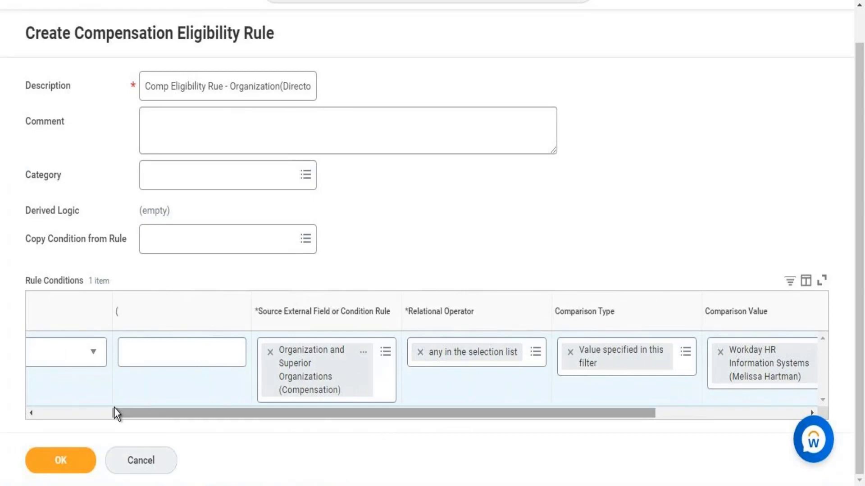
{"action": "left_click", "coordinate": [87, 412]}
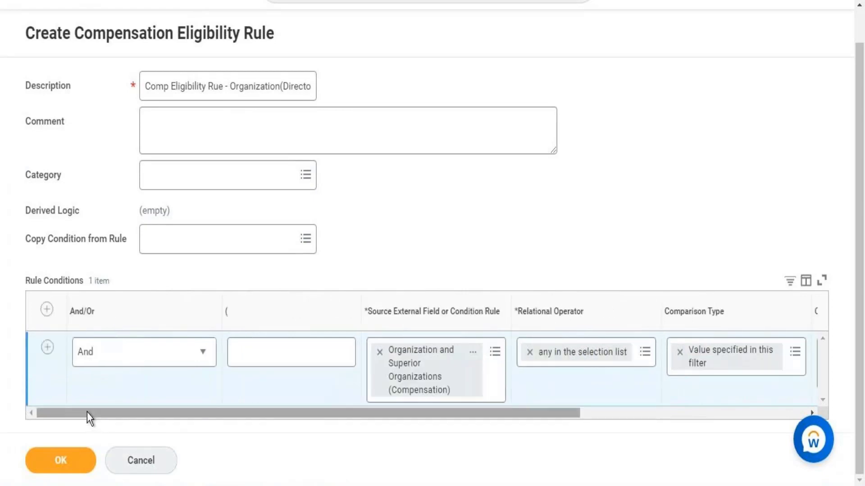
{"action": "left_click", "coordinate": [64, 462]}
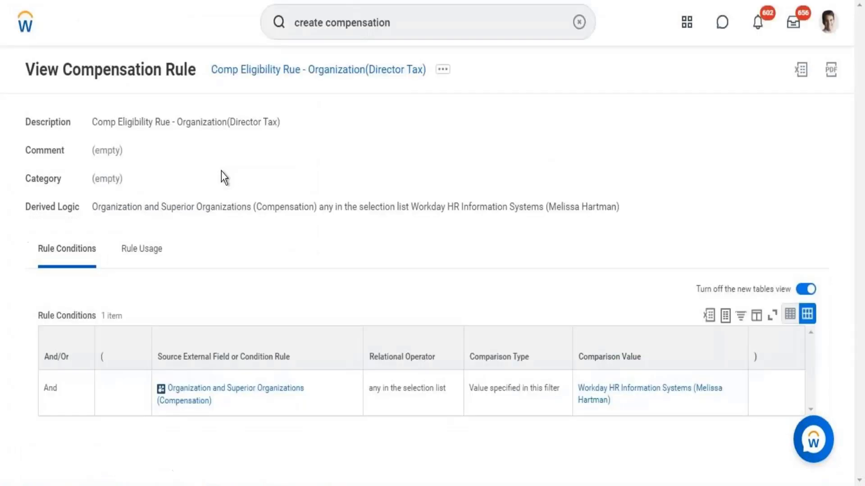
- Copy the new rule's name and add it below the numbered list in the Word notes as "Eligib Rule - Comp Eligibility Rue - Organization(Director Tax)"
{"action": "right_click", "coordinate": [293, 77]}
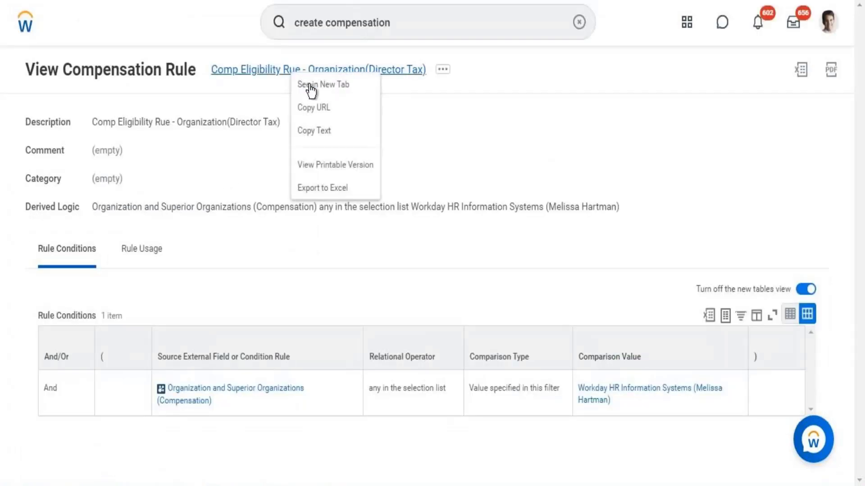
{"action": "left_click", "coordinate": [318, 133]}
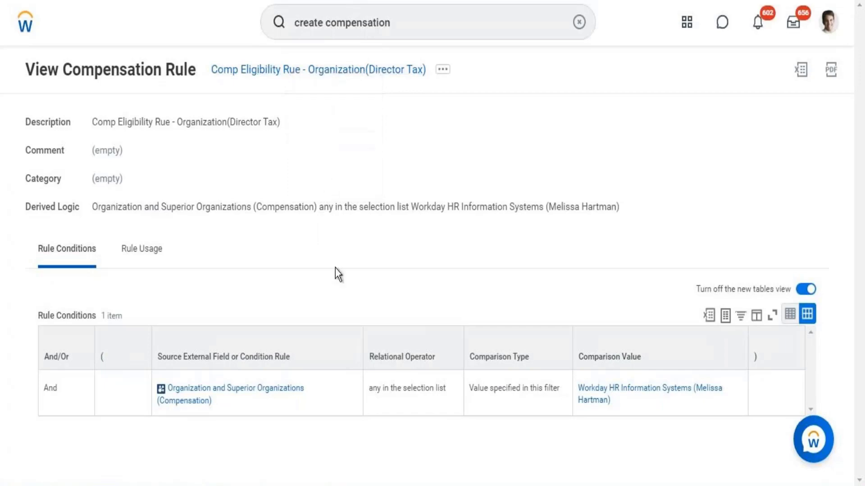
{"action": "key", "text": "alt+Tab"}
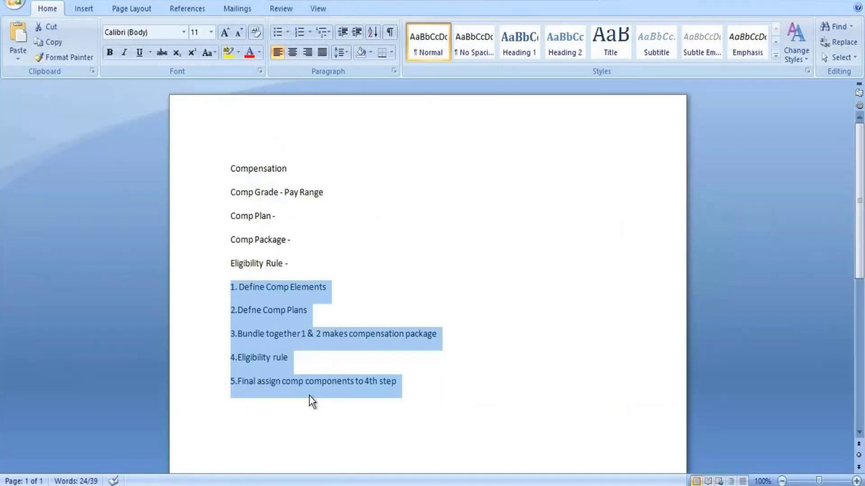
{"action": "left_click", "coordinate": [429, 381]}
{"action": "key", "text": "Return"}
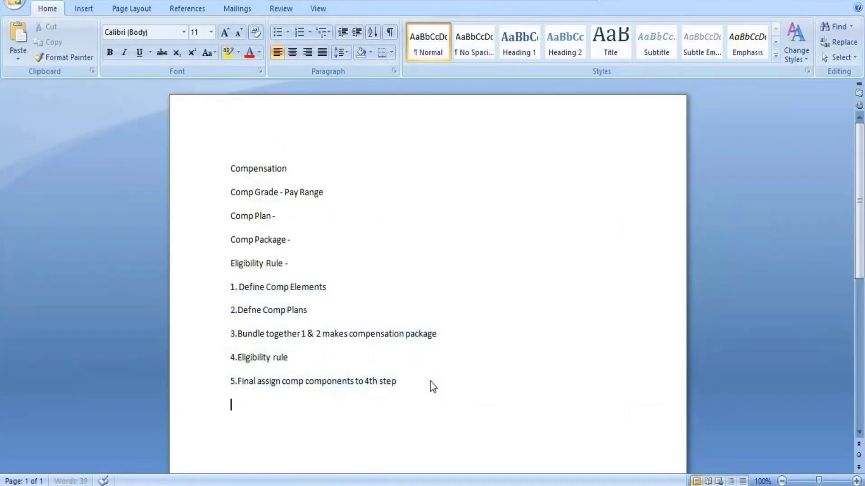
{"action": "key", "text": "Return"}
{"action": "key", "text": "Return"}
{"action": "type", "text": "Eligib Rule - "}
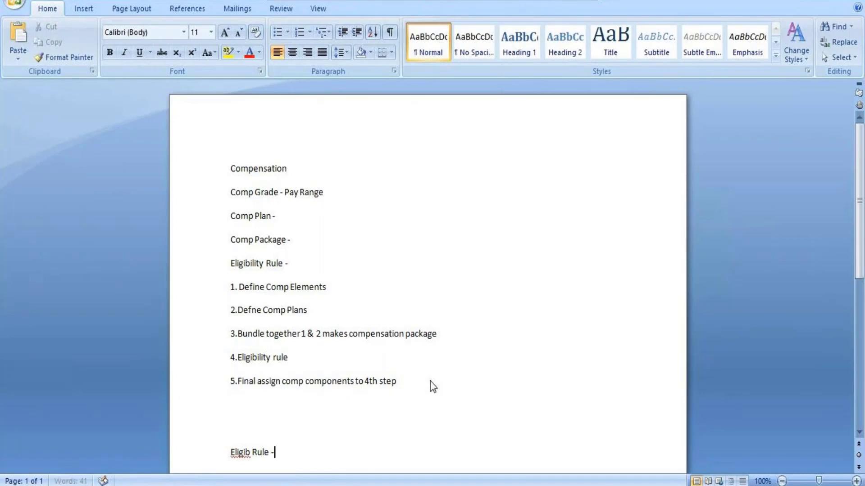
{"action": "type", "text": "Comp Eligibility  Rue - Organization(Director Tax)"}
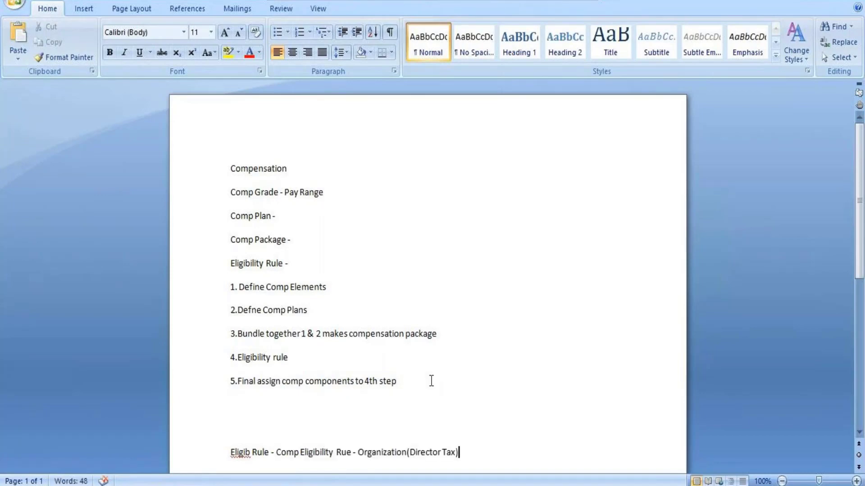
- Switch back to Workday, search for "create compensation eli" and open the Create Compensation Eligibility Rule task
{"action": "key", "text": "alt+Tab"}
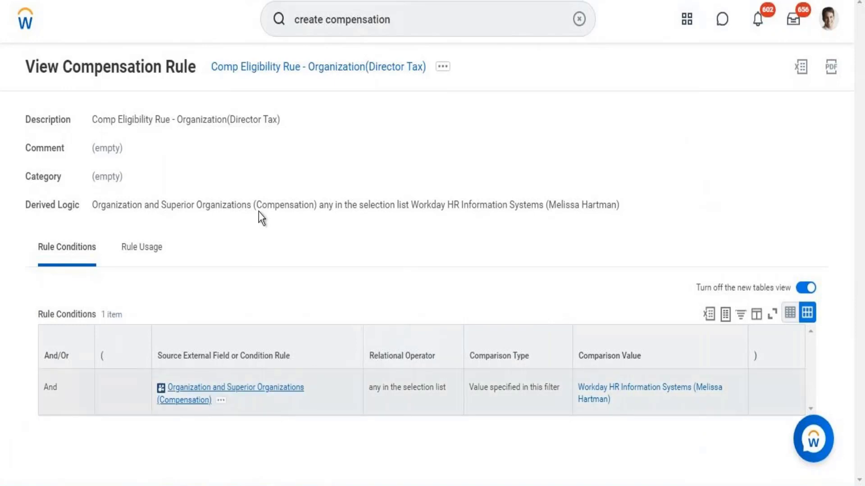
{"action": "left_click", "coordinate": [403, 24]}
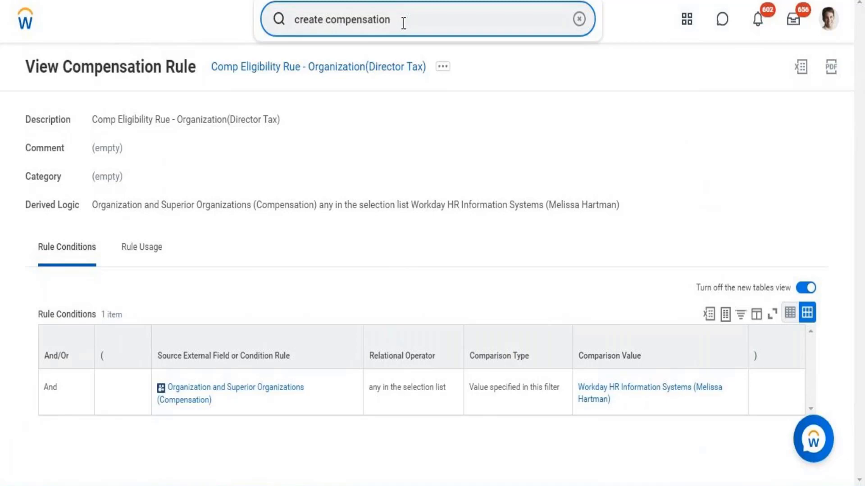
{"action": "type", "text": "eli"}
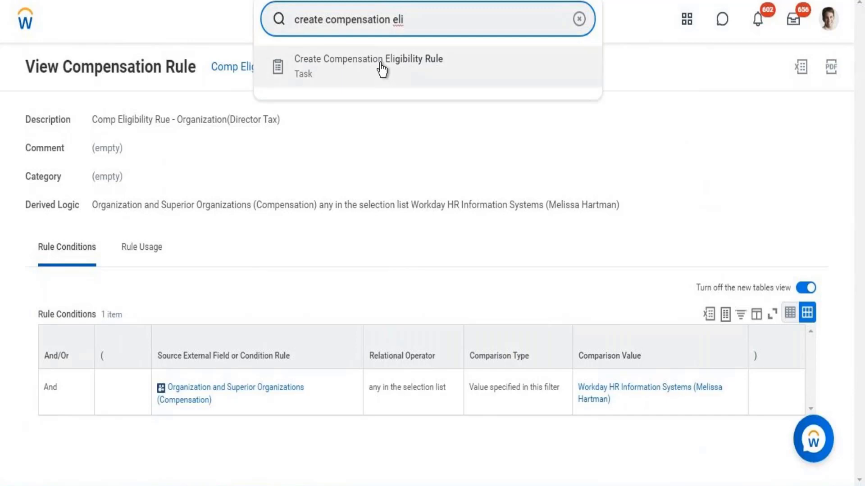
{"action": "left_click", "coordinate": [382, 67]}
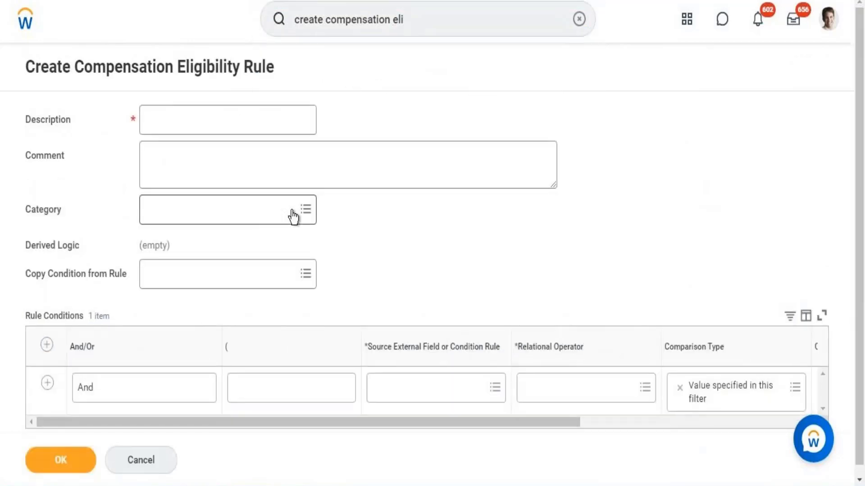
- Enter "Comp Eligibility Rue for Manage r and Above management level" as the new rule's description
{"action": "left_click", "coordinate": [212, 120]}
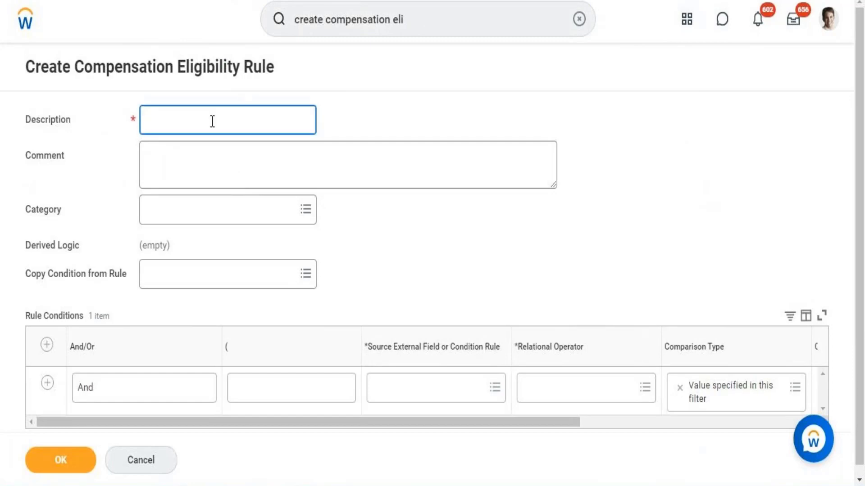
{"action": "type", "text": "Comp Eligibility Rule "}
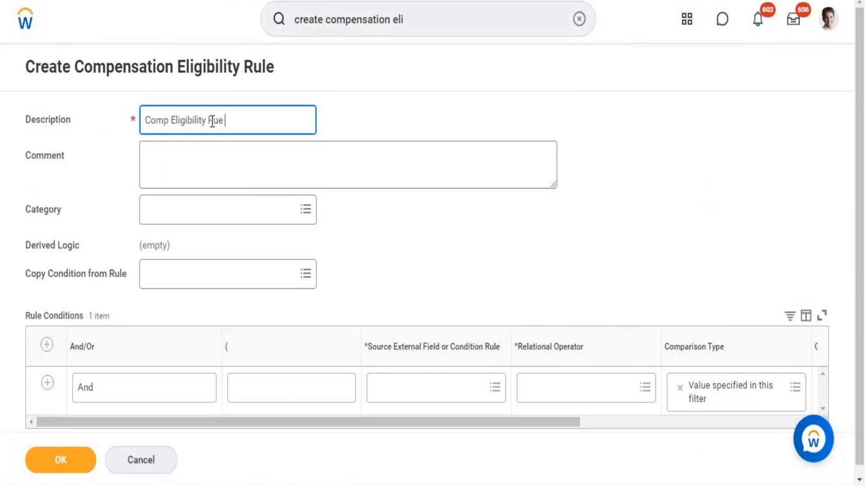
{"action": "type", "text": "for Manager and "}
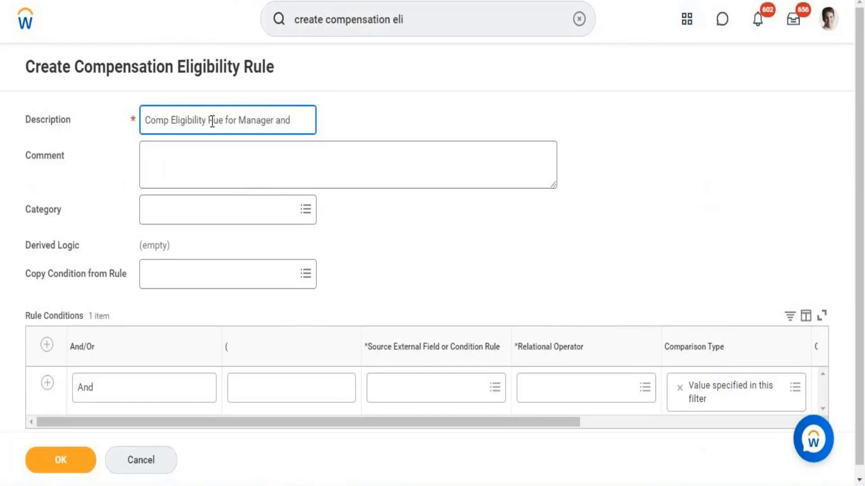
{"action": "type", "text": "Above mana"}
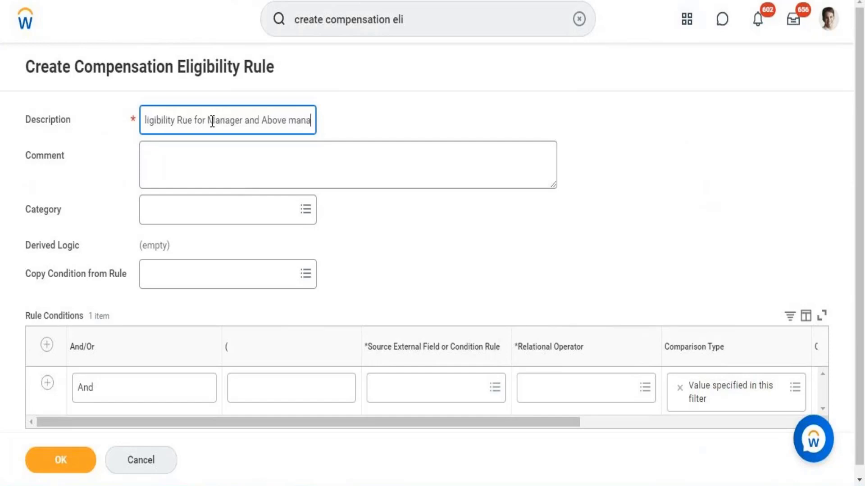
{"action": "type", "text": "gement"}
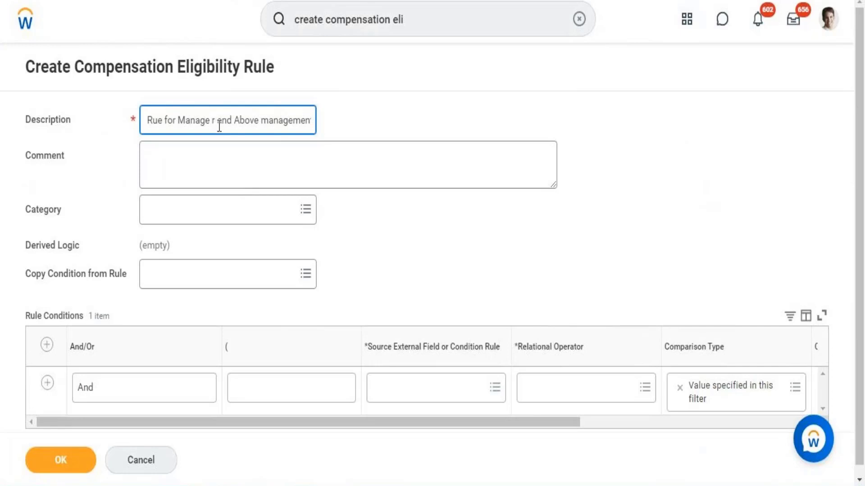
{"action": "left_click_drag", "start_coordinate": [211, 121], "coordinate": [368, 133]}
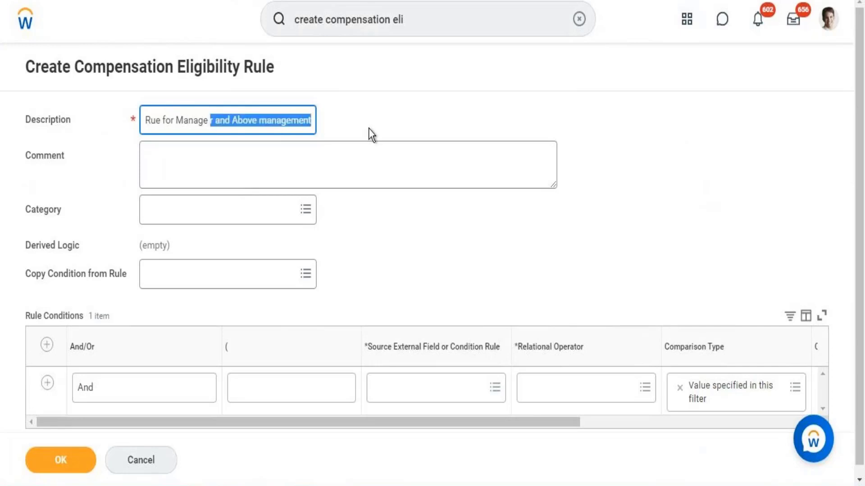
{"action": "left_click", "coordinate": [314, 119]}
{"action": "type", "text": "level"}
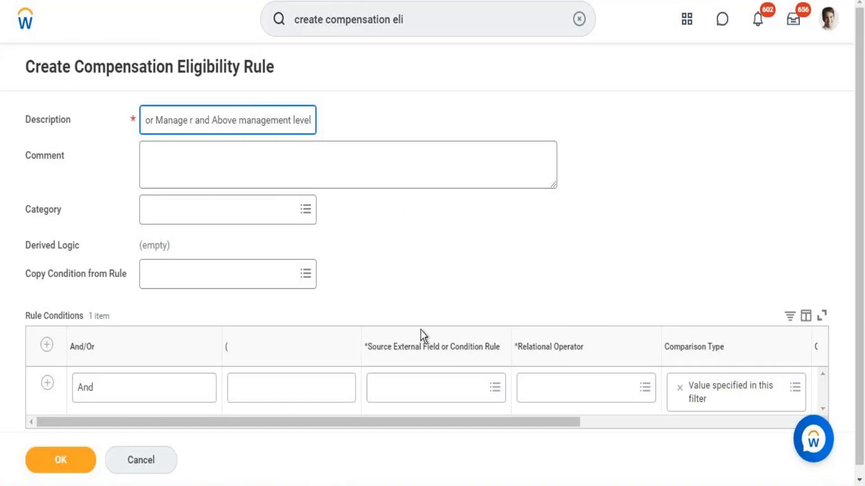
- Search the first condition's source external field for "management level", correcting the misspelled search text
{"action": "left_click", "coordinate": [424, 395]}
{"action": "left_click", "coordinate": [424, 388]}
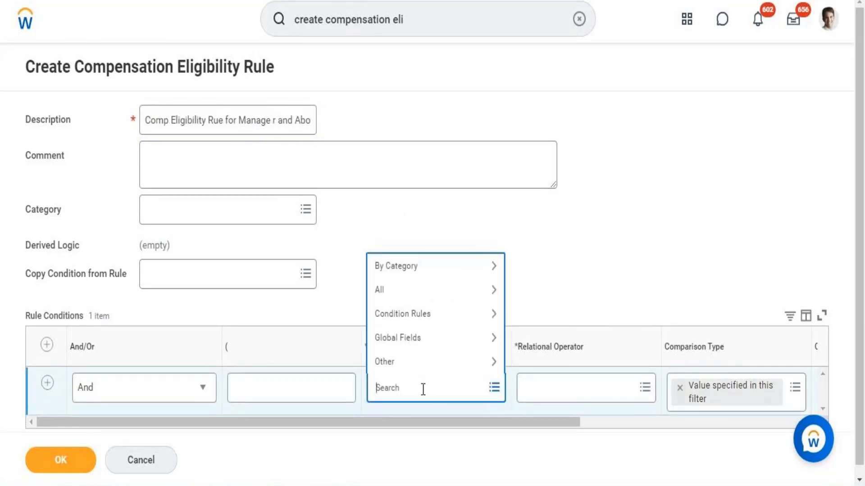
{"action": "type", "text": "maganment level"}
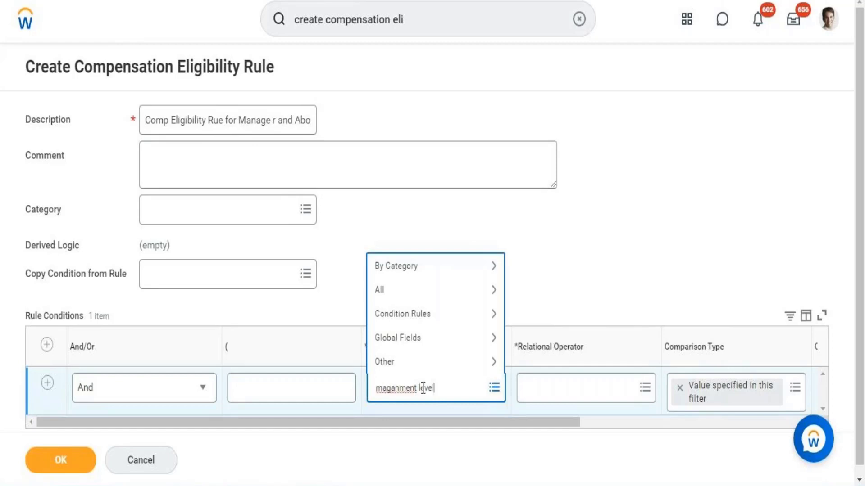
{"action": "left_click", "coordinate": [400, 390]}
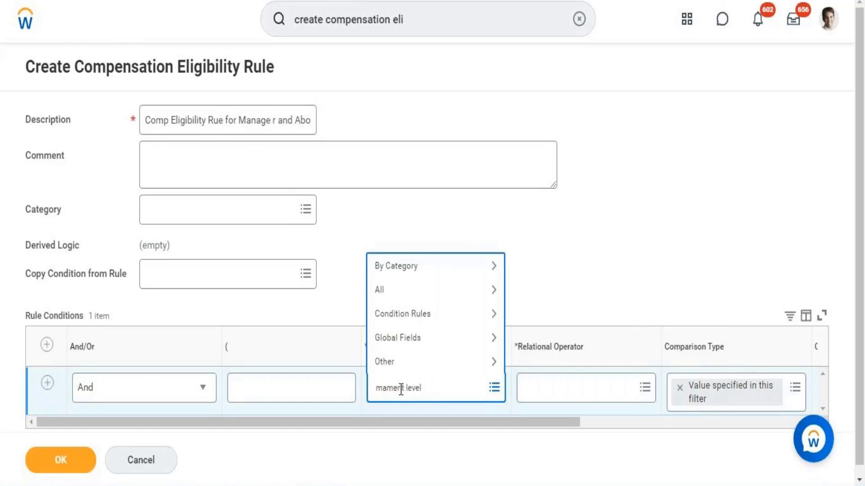
{"action": "key", "text": "BackSpace"}
{"action": "key", "text": "BackSpace"}
{"action": "key", "text": "BackSpace"}
{"action": "type", "text": "na"}
{"action": "key", "text": "BackSpace"}
{"action": "key", "text": "BackSpace"}
{"action": "key", "text": "BackSpace"}
{"action": "key", "text": "BackSpace"}
{"action": "type", "text": "manag"}
{"action": "left_click", "coordinate": [376, 399]}
{"action": "type", "text": "em"}
{"action": "key", "text": "BackSpace"}
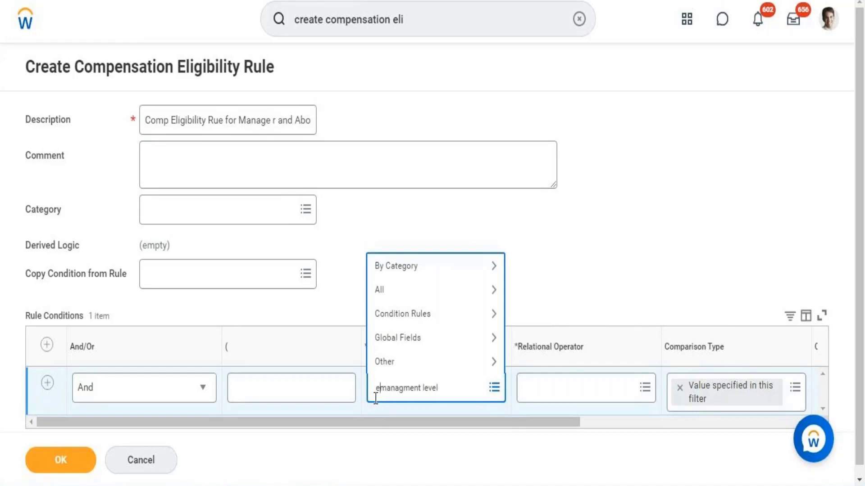
{"action": "key", "text": "BackSpace"}
{"action": "left_click", "coordinate": [447, 393]}
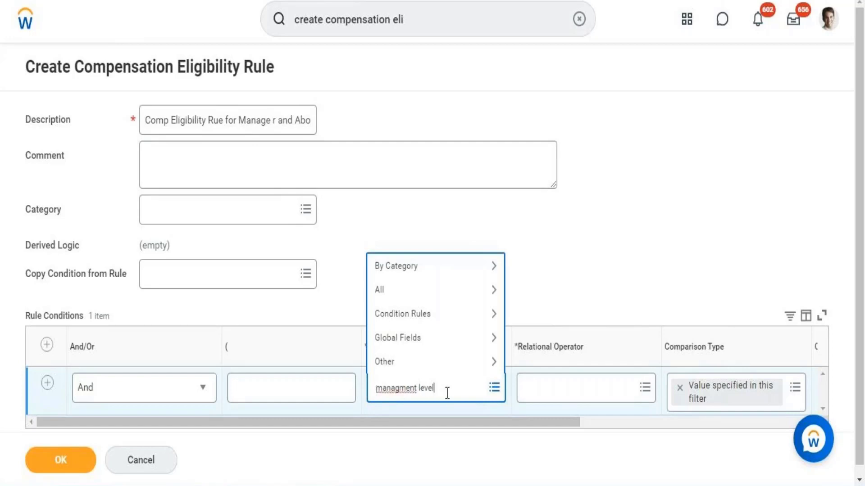
{"action": "right_click", "coordinate": [384, 393]}
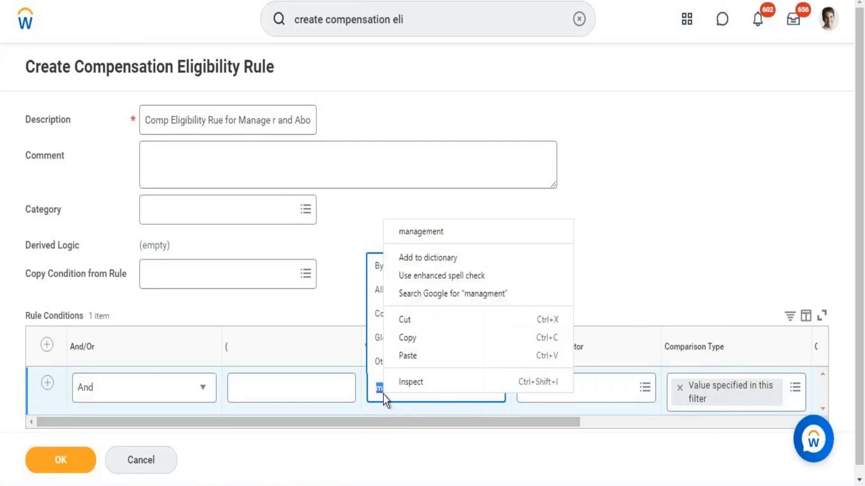
{"action": "left_click", "coordinate": [417, 233]}
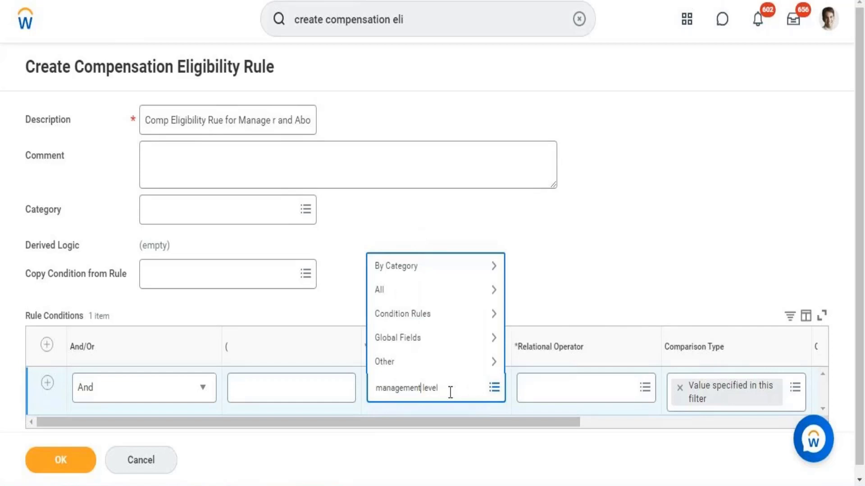
{"action": "key", "text": "Return"}
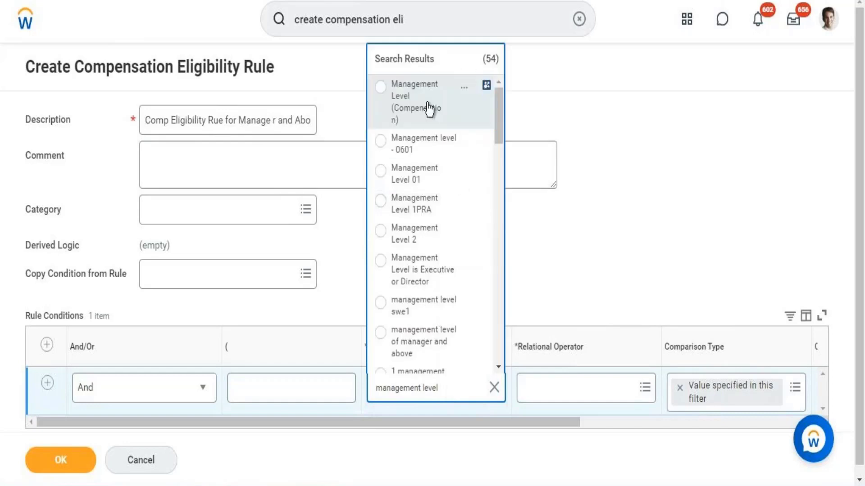
- Choose Management Level (Compensation) as the first condition's source field and "any in the selection list" as its relational operator
{"action": "left_click", "coordinate": [428, 109]}
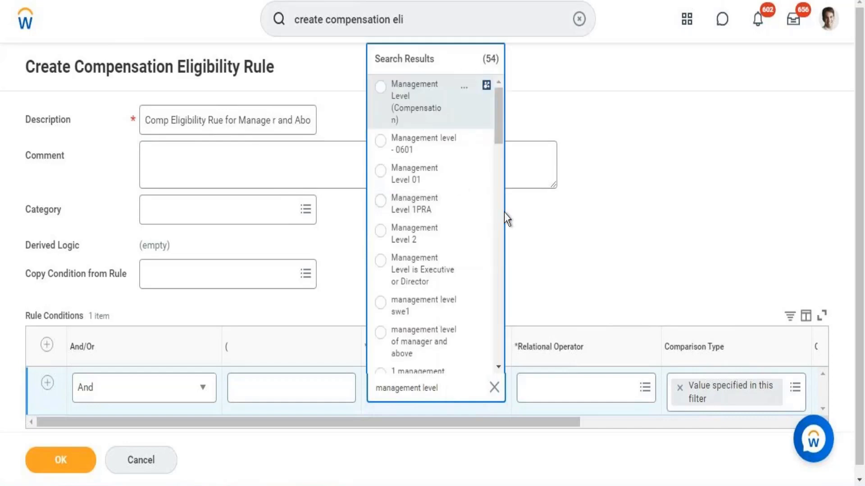
{"action": "left_click", "coordinate": [542, 392]}
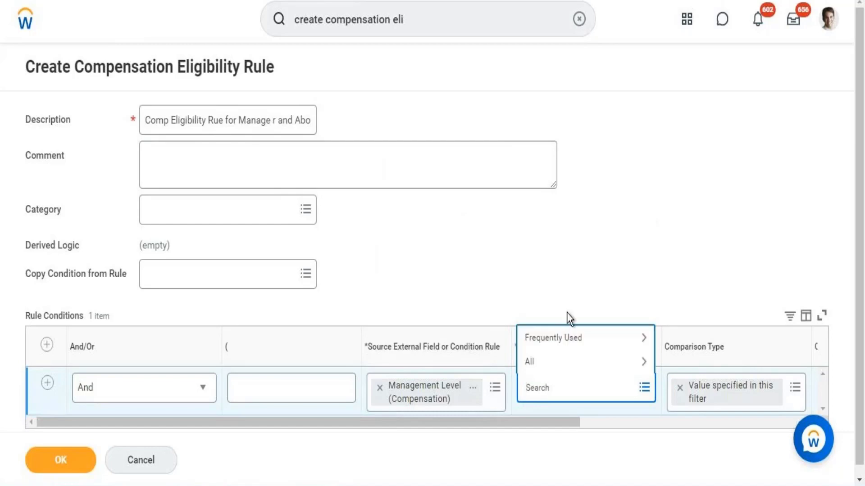
{"action": "left_click", "coordinate": [562, 347]}
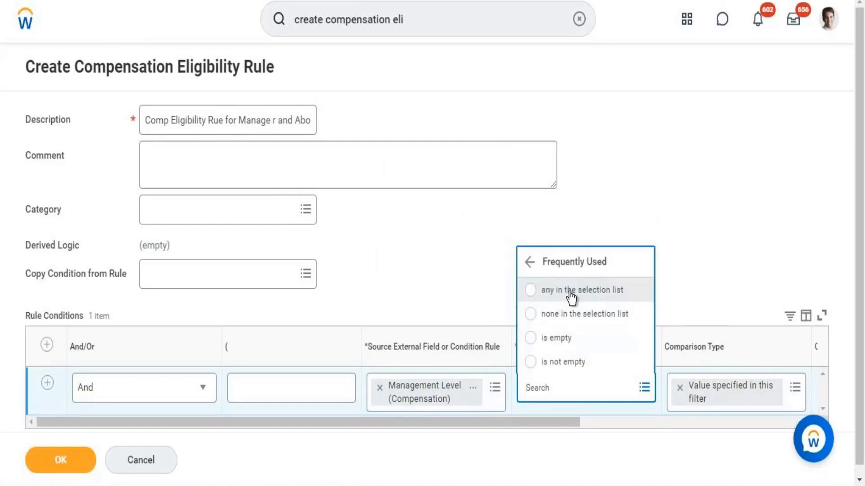
{"action": "left_click", "coordinate": [569, 292]}
- Add Board of Directors and "2 1 - Chief Executive officer" as comparison values of the management level condition
{"action": "left_click_drag", "start_coordinate": [513, 421], "coordinate": [692, 407]}
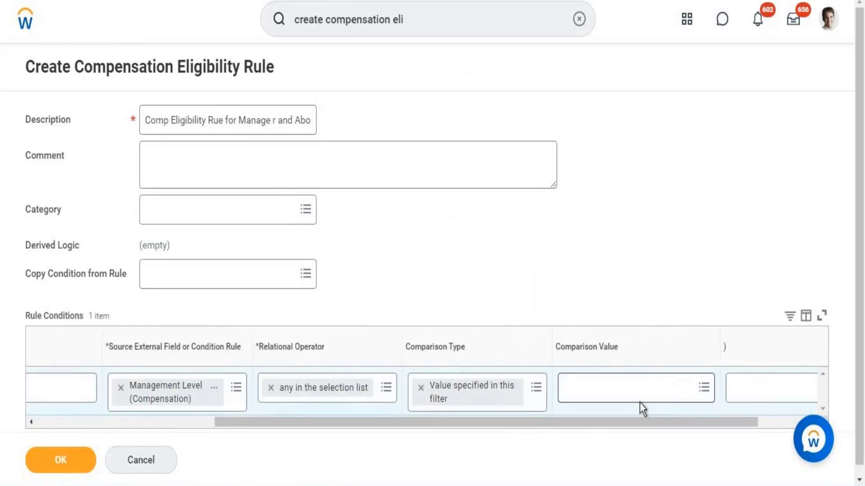
{"action": "left_click", "coordinate": [639, 402]}
{"action": "type", "text": "Bo"}
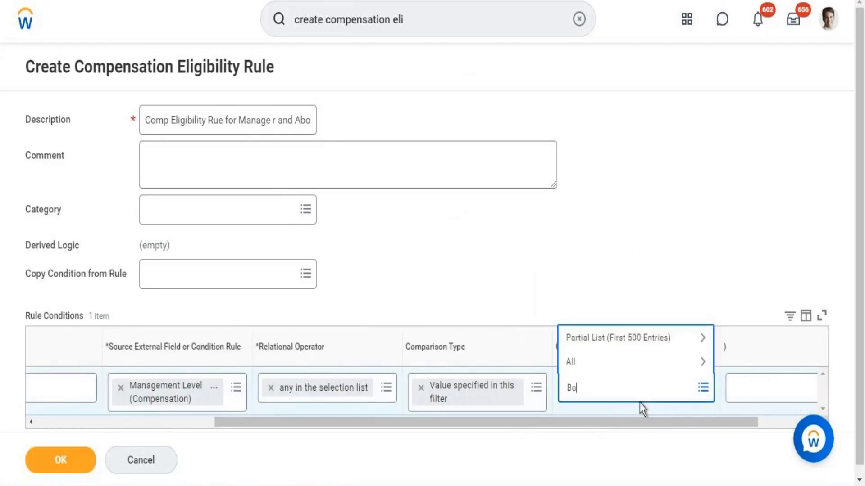
{"action": "type", "text": "ard of direct"}
{"action": "key", "text": "Return"}
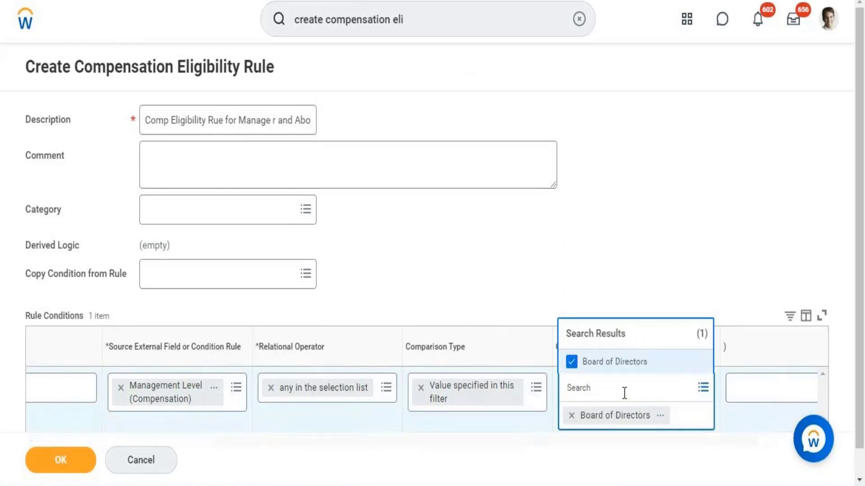
{"action": "type", "text": "chief executive"}
{"action": "key", "text": "Return"}
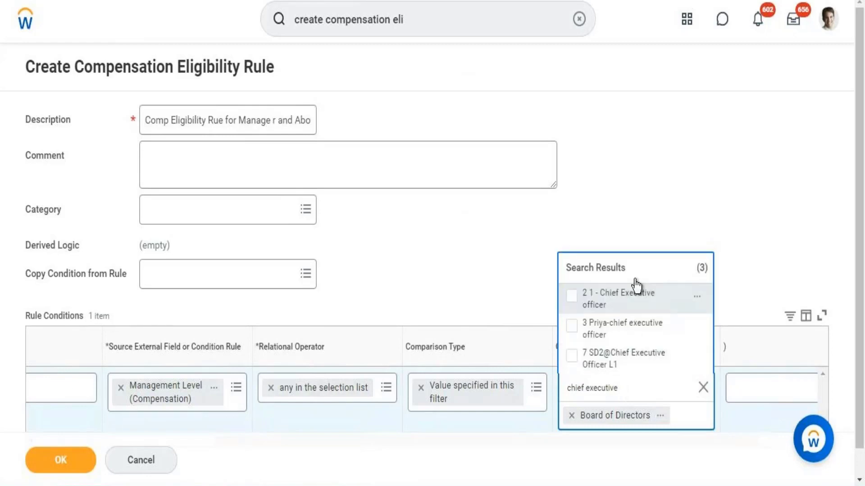
{"action": "left_click", "coordinate": [624, 309]}
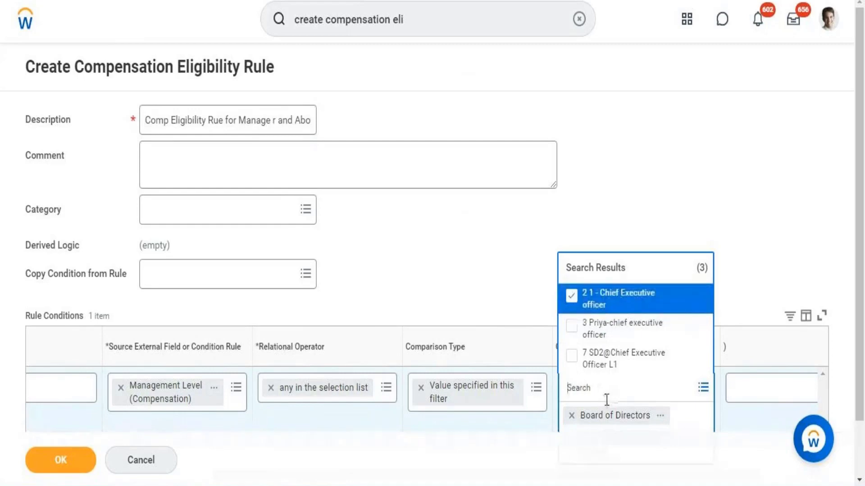
- Add 2 Vice President, 1 Director and 1 Manager to the comparison values of the management level condition
{"action": "type", "text": "Vice president"}
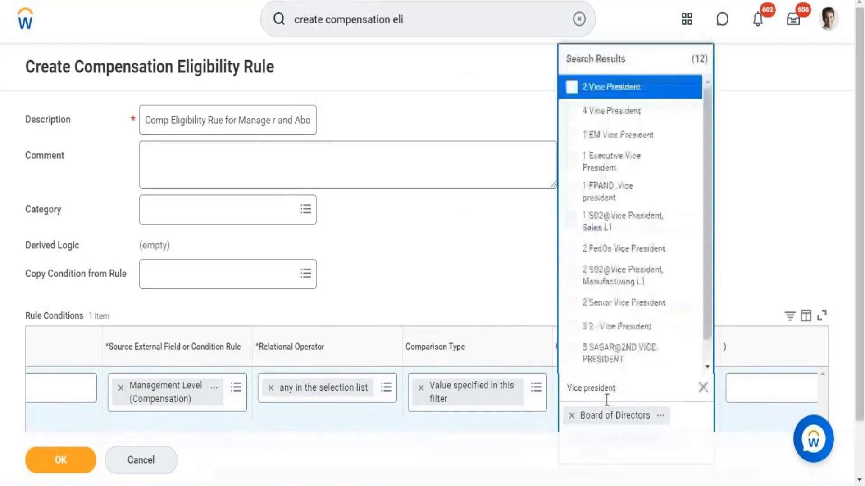
{"action": "left_click", "coordinate": [636, 90]}
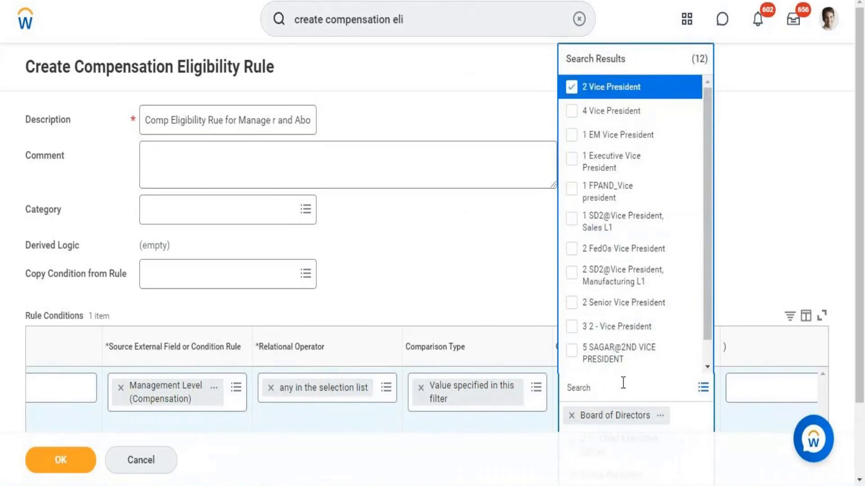
{"action": "type", "text": "Director"}
{"action": "key", "text": "Return"}
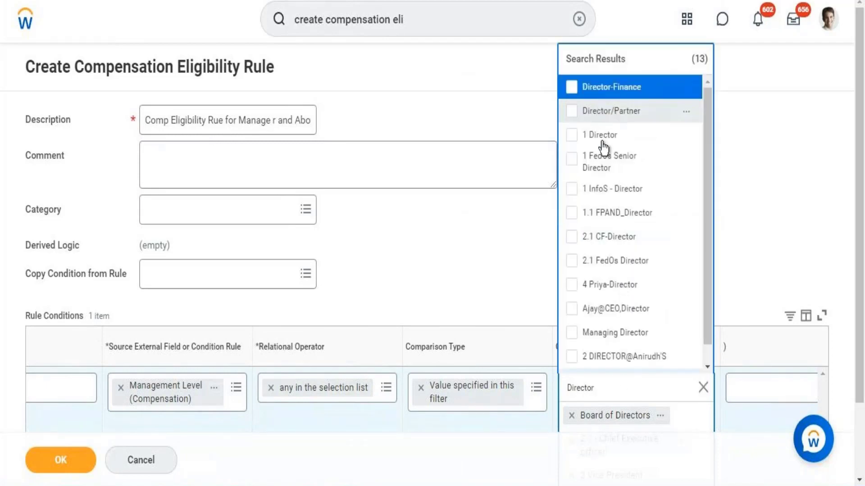
{"action": "left_click", "coordinate": [602, 137]}
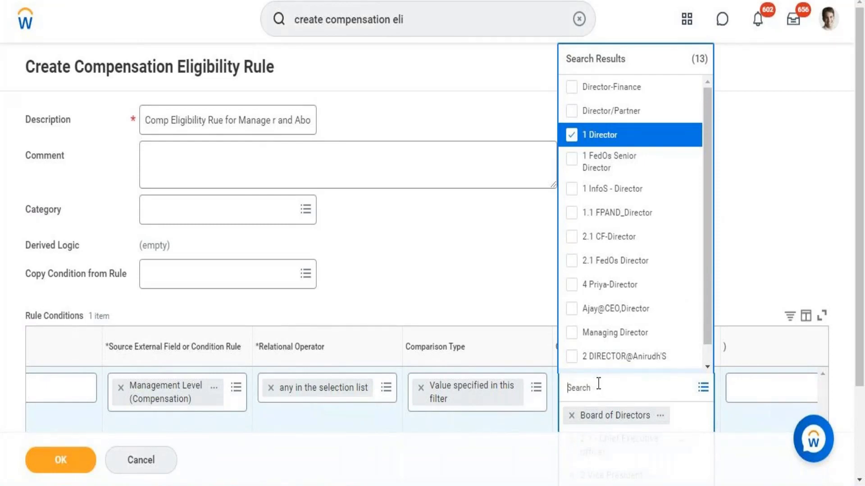
{"action": "type", "text": "manager"}
{"action": "key", "text": "Return"}
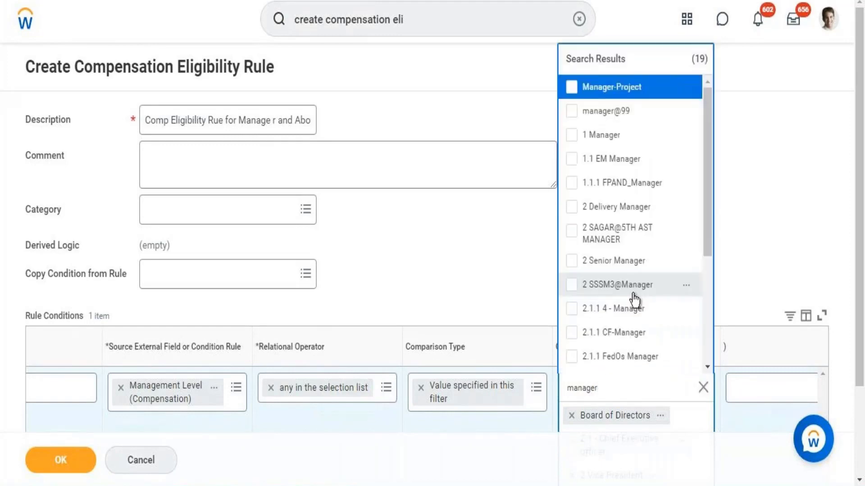
{"action": "left_click", "coordinate": [600, 146]}
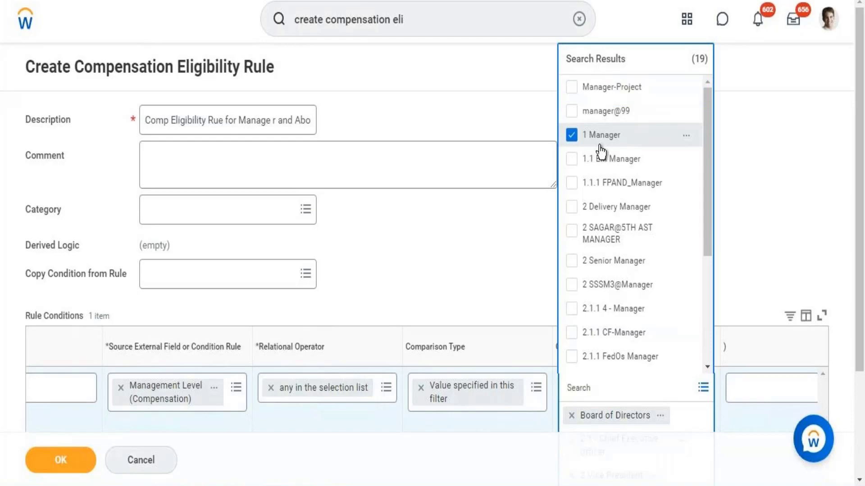
{"action": "left_click", "coordinate": [529, 246]}
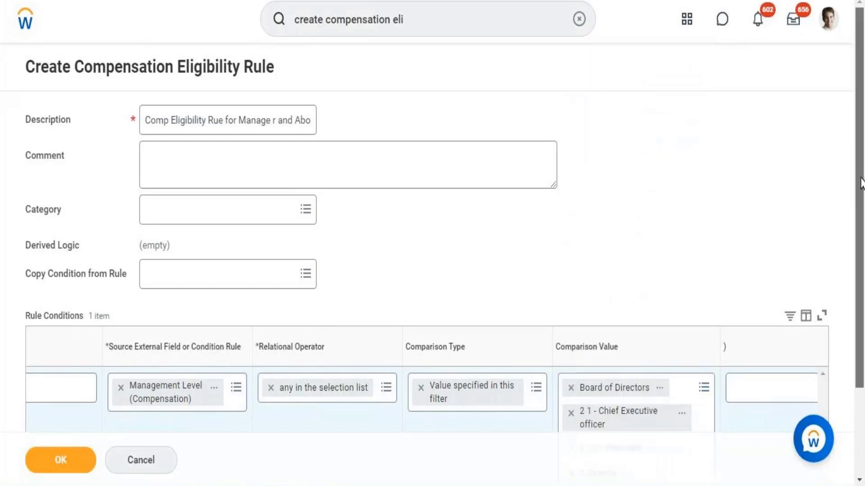
- Add a second condition row below the management level condition
{"action": "scroll", "coordinate": [860, 293], "scroll_direction": "down", "scroll_amount": 3}
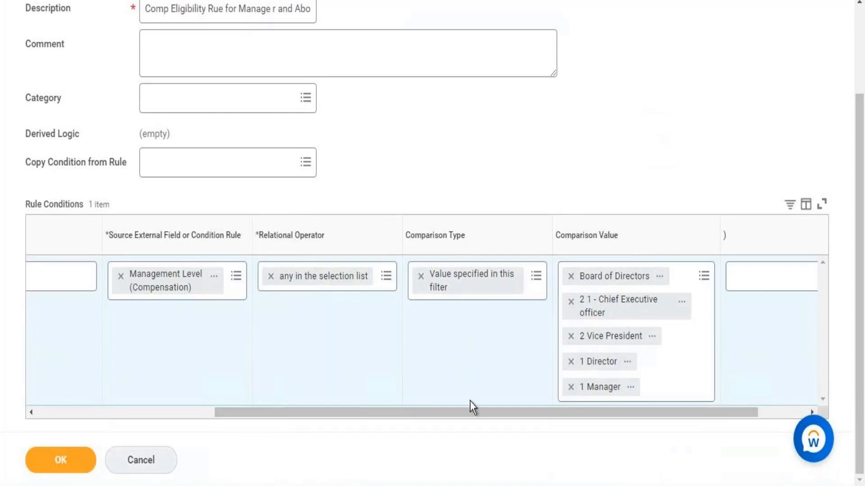
{"action": "left_click_drag", "start_coordinate": [467, 410], "coordinate": [266, 464]}
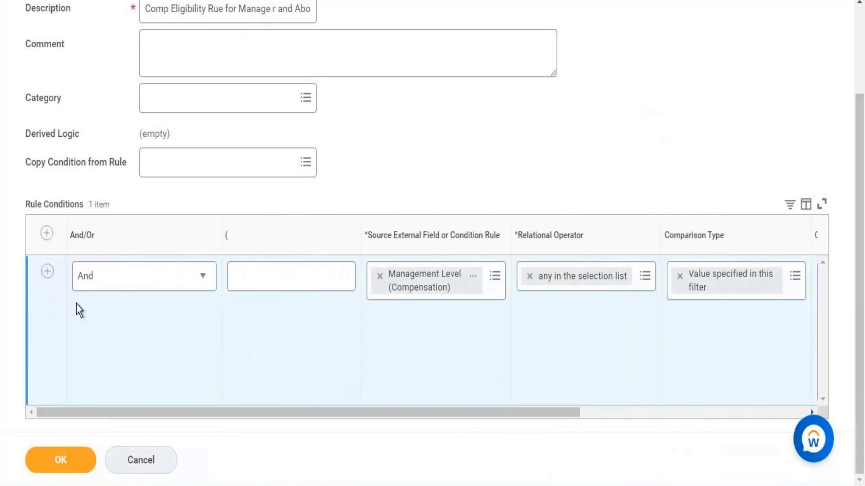
{"action": "left_click", "coordinate": [47, 271]}
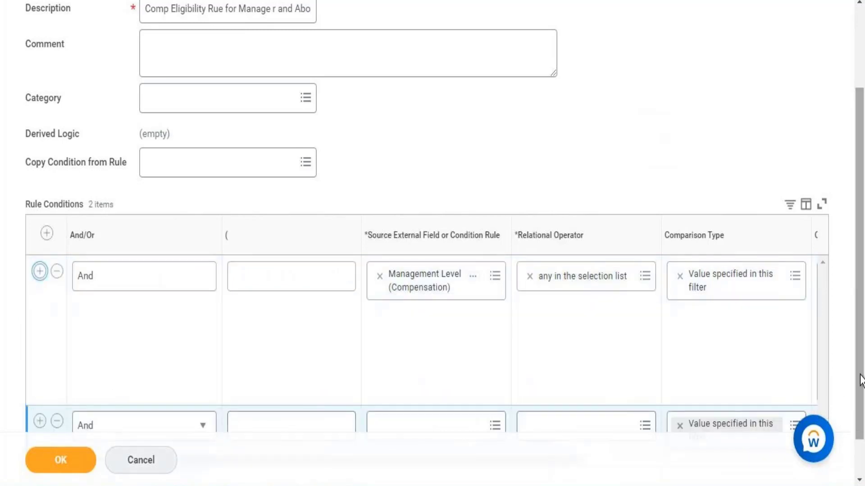
- Choose Country of Location – Primary (Compensation) as the second condition's source field
{"action": "left_click_drag", "start_coordinate": [860, 397], "coordinate": [860, 430]}
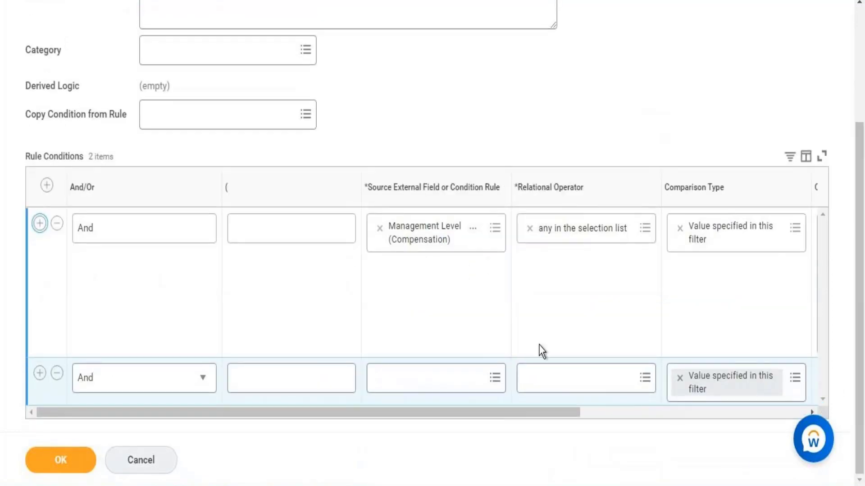
{"action": "left_click", "coordinate": [452, 381]}
{"action": "type", "text": "c"}
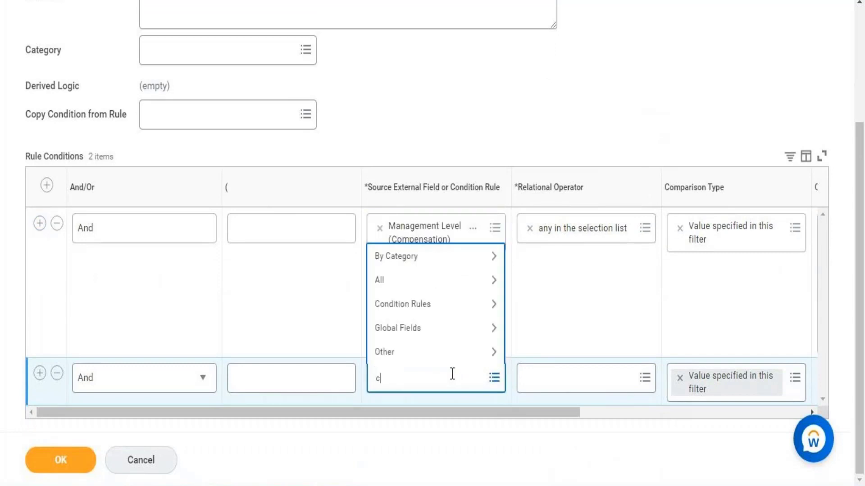
{"action": "type", "text": "ountry"}
{"action": "key", "text": "Return"}
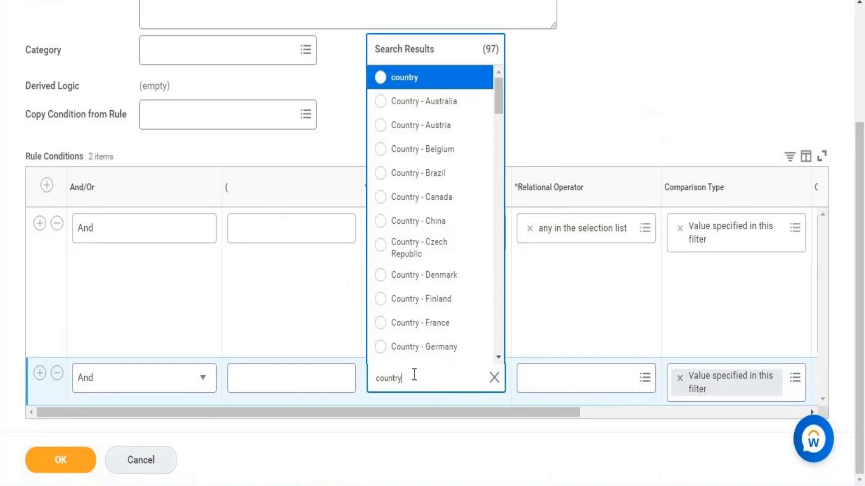
{"action": "type", "text": "of location"}
{"action": "key", "text": "Return"}
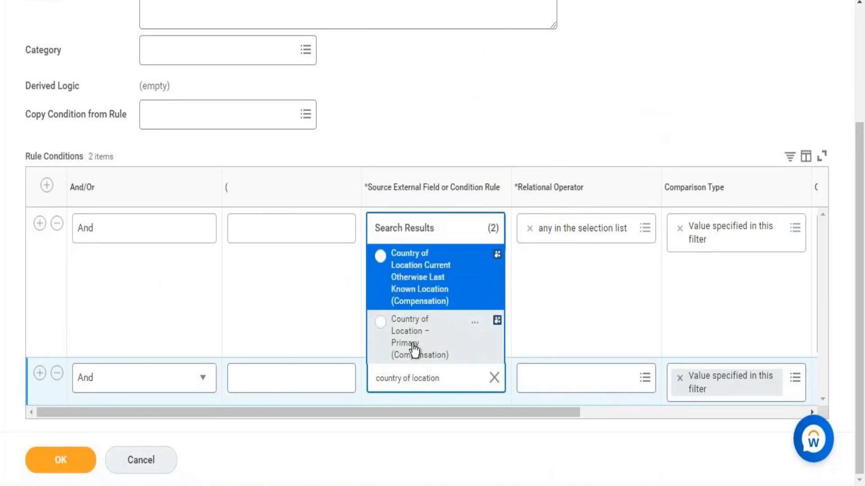
{"action": "left_click", "coordinate": [413, 350]}
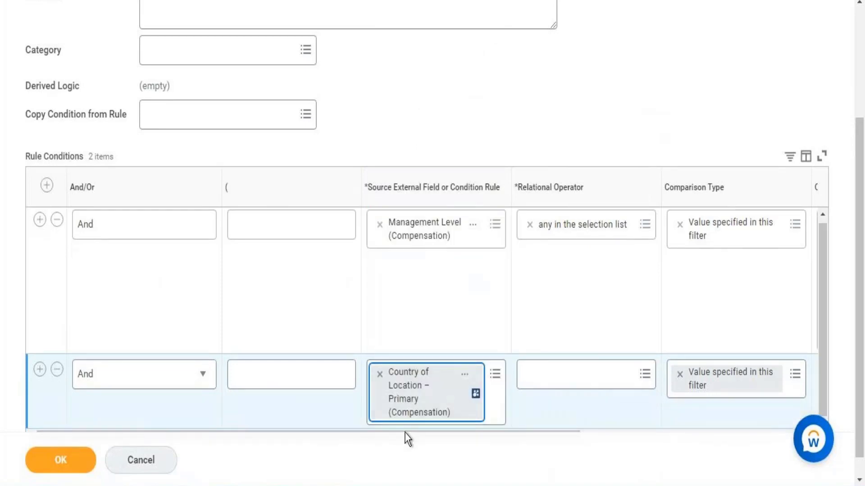
- Set the relational operator of the country of location condition to "any in the selection list"
{"action": "scroll", "coordinate": [845, 271], "scroll_direction": "down", "scroll_amount": 1}
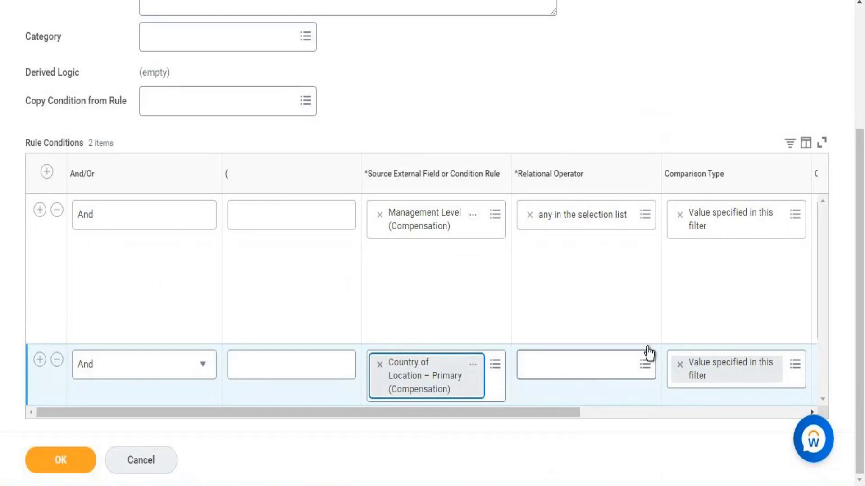
{"action": "left_click", "coordinate": [620, 359]}
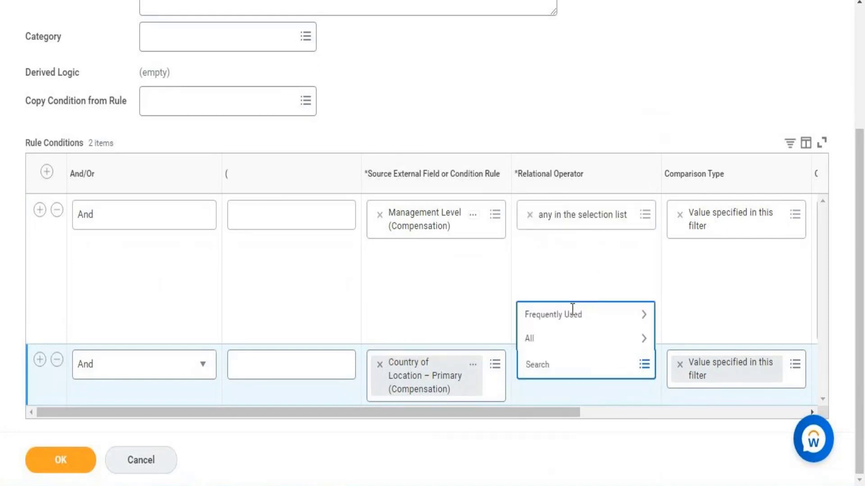
{"action": "left_click", "coordinate": [571, 322]}
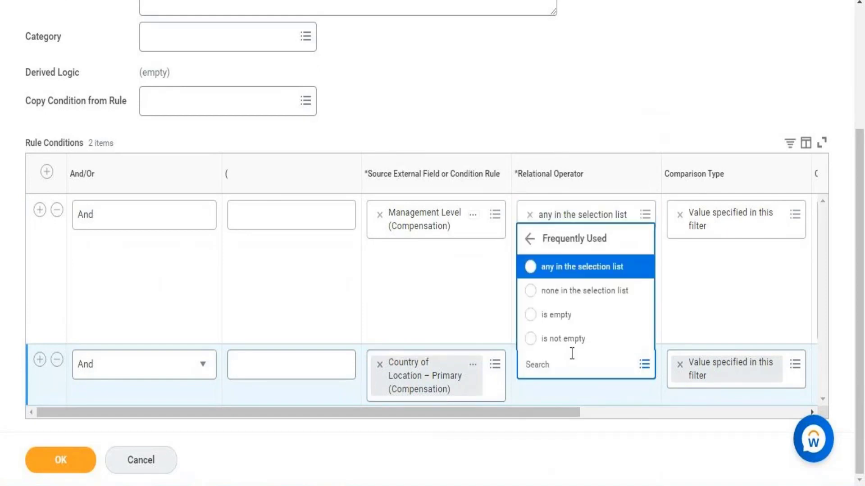
{"action": "left_click", "coordinate": [578, 273]}
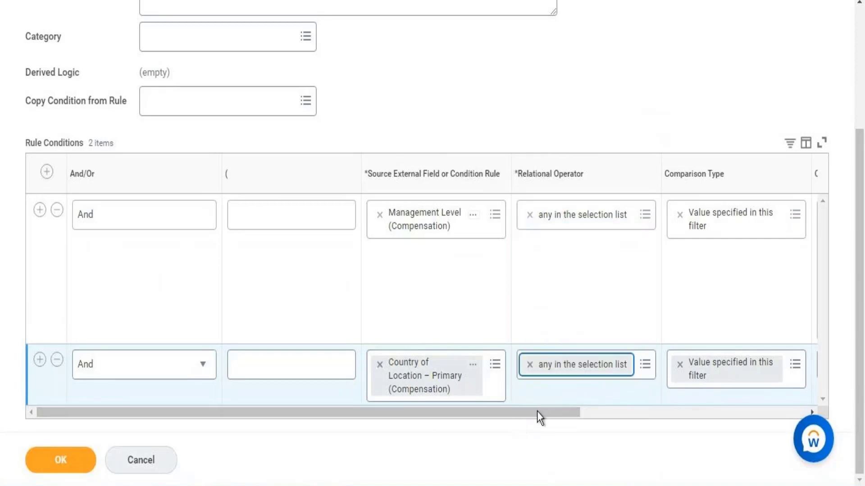
- Add United States of America as the comparison value of the country of location condition
{"action": "left_click_drag", "start_coordinate": [536, 414], "coordinate": [714, 390]}
{"action": "left_click", "coordinate": [618, 364]}
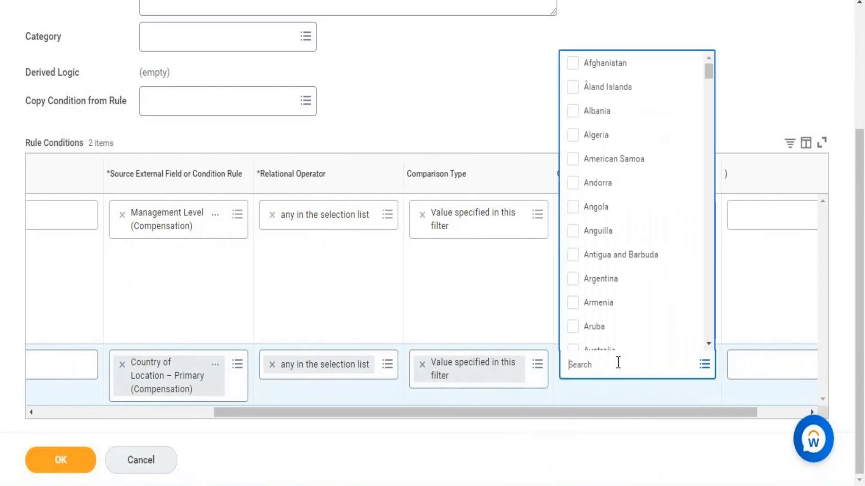
{"action": "type", "text": "united"}
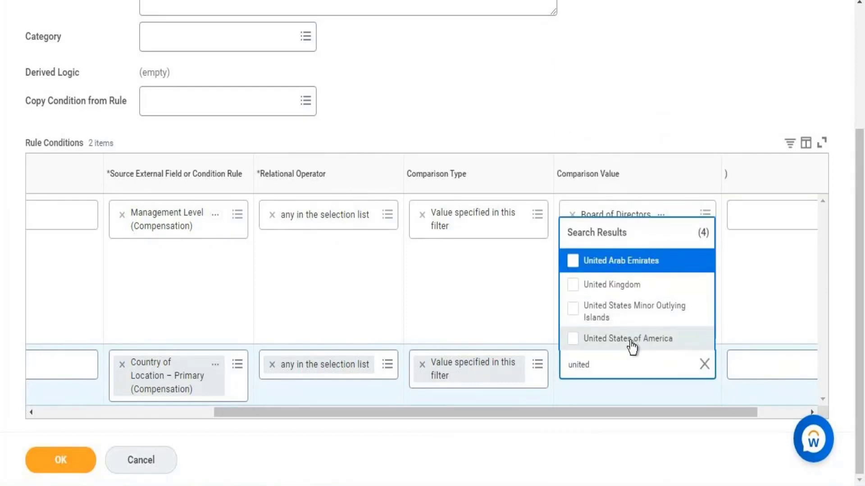
{"action": "left_click", "coordinate": [631, 342]}
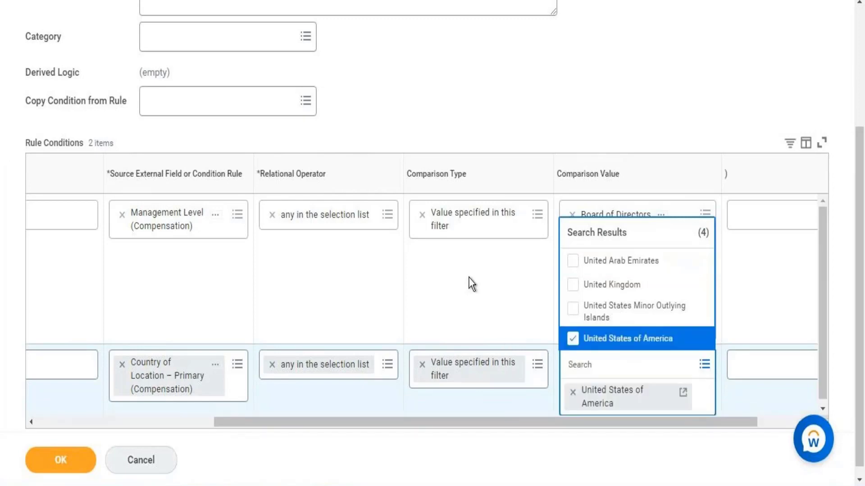
{"action": "left_click", "coordinate": [445, 413]}
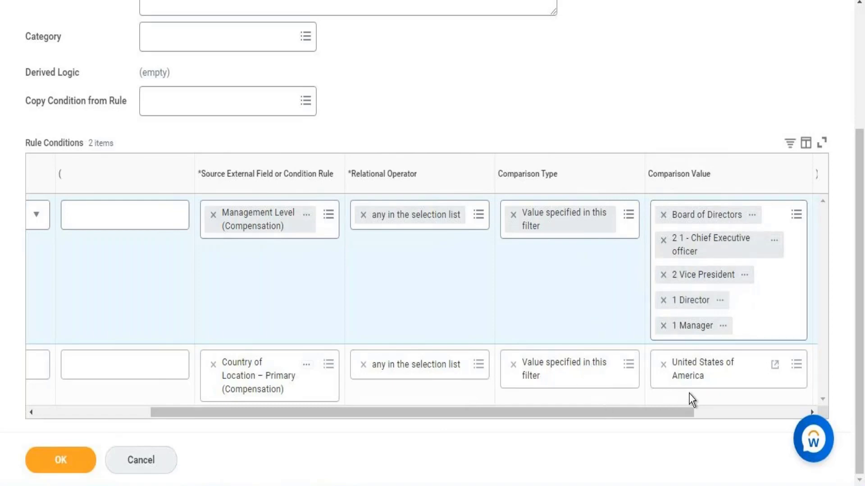
- Review the comparison values of both conditions and submit the compensation eligibility rule
{"action": "left_click_drag", "start_coordinate": [696, 414], "coordinate": [765, 415]}
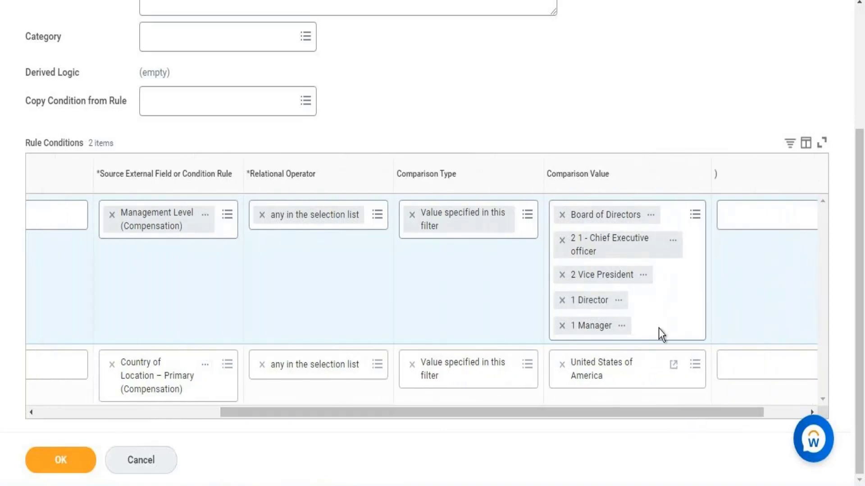
{"action": "left_click_drag", "start_coordinate": [863, 278], "coordinate": [861, 246]}
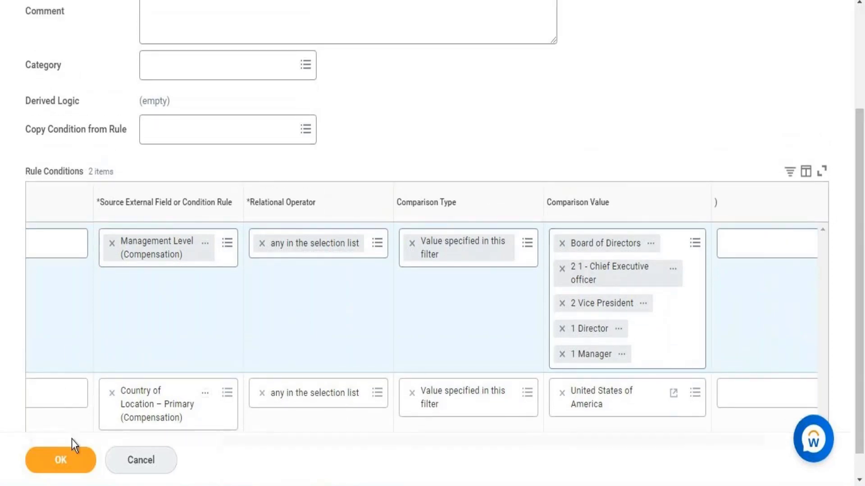
{"action": "left_click", "coordinate": [69, 458]}
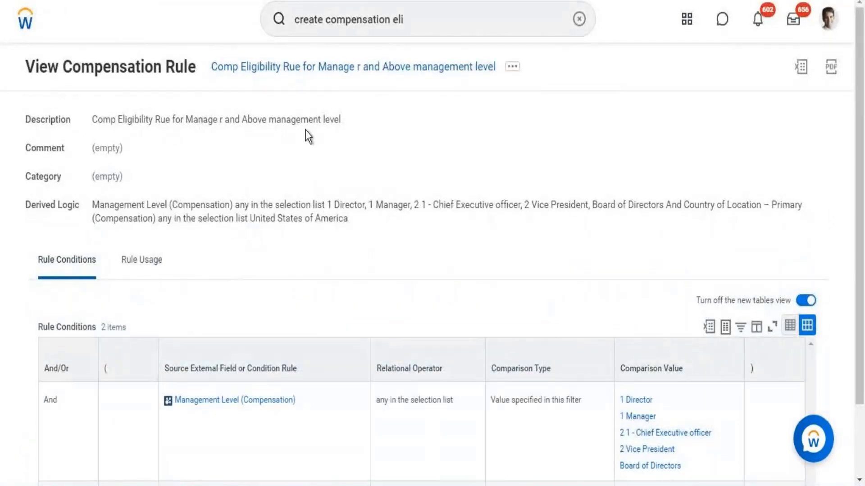
- Copy the new rule's name and add it to the Word notes on an indented line below the organization rule
{"action": "right_click", "coordinate": [323, 76]}
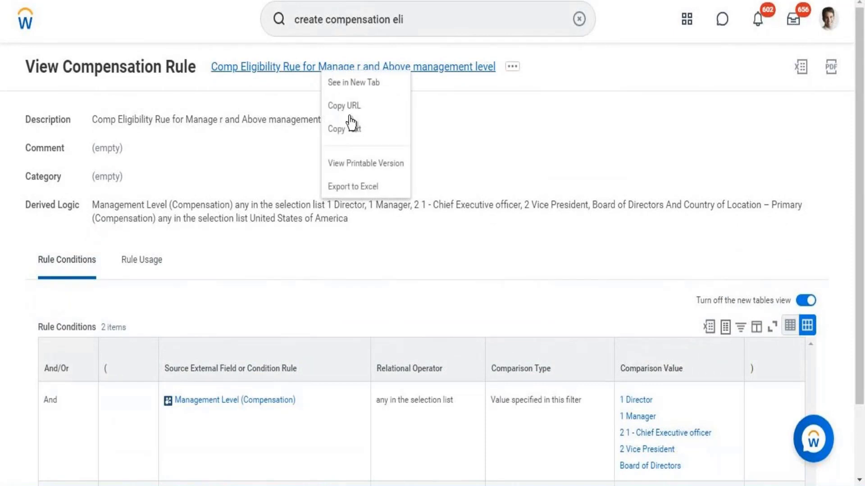
{"action": "left_click", "coordinate": [352, 132]}
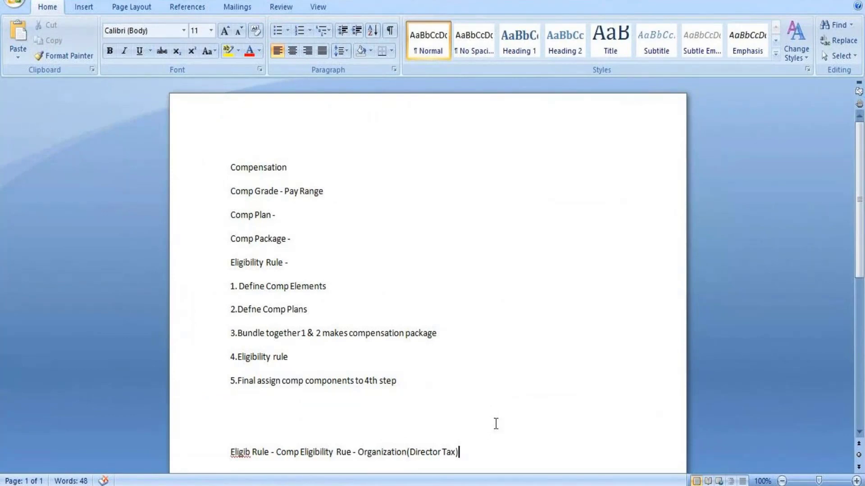
{"action": "key", "text": "Return"}
{"action": "key", "text": "Tab"}
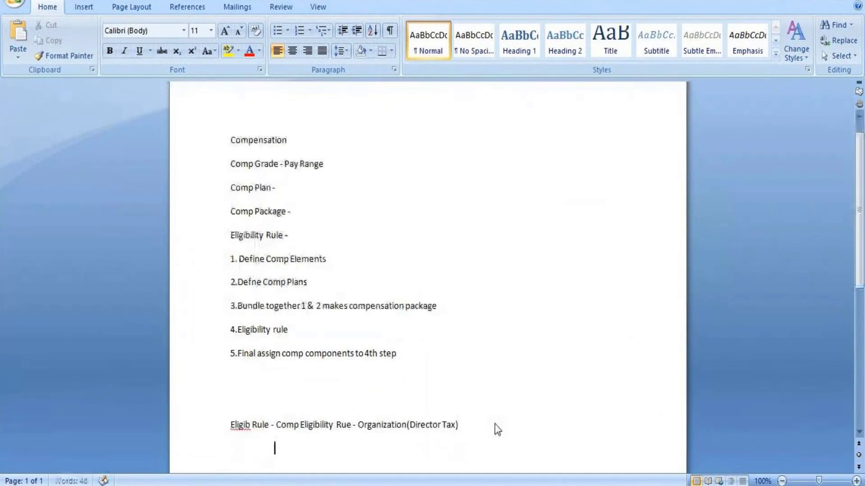
{"action": "type", "text": "Comp Eligibility Rue for Manage r and Above management level"}
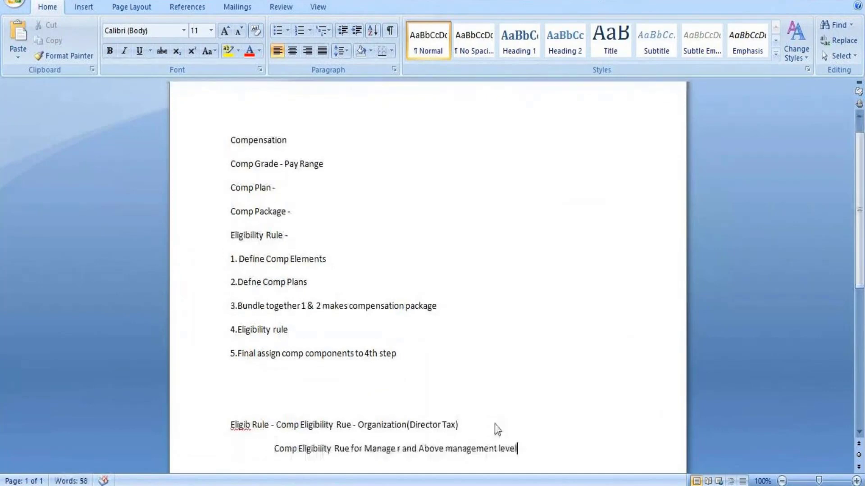
{"action": "key", "text": "Return"}
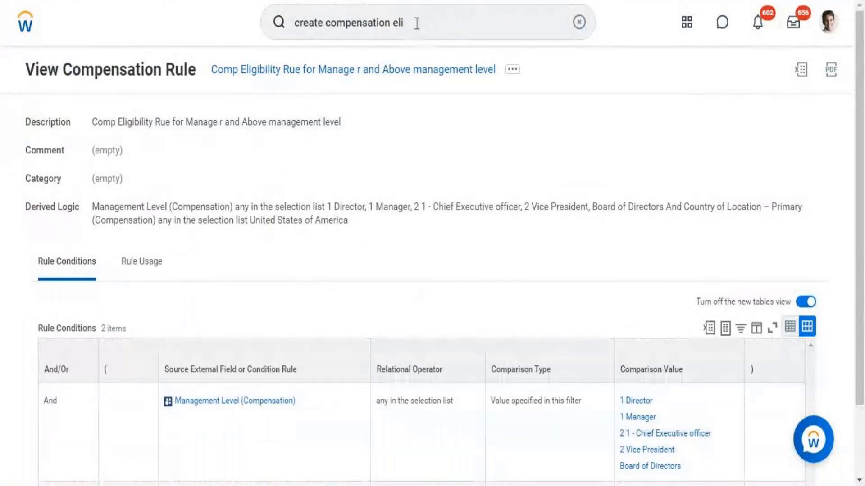
- Switch back to Workday, search for "create comp grade" and open the Create Compensation Grade task
{"action": "left_click", "coordinate": [416, 23]}
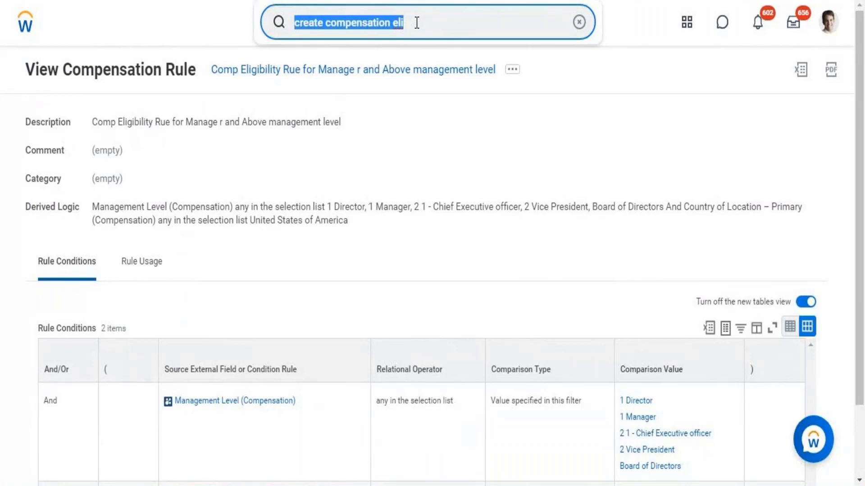
{"action": "type", "text": "create"}
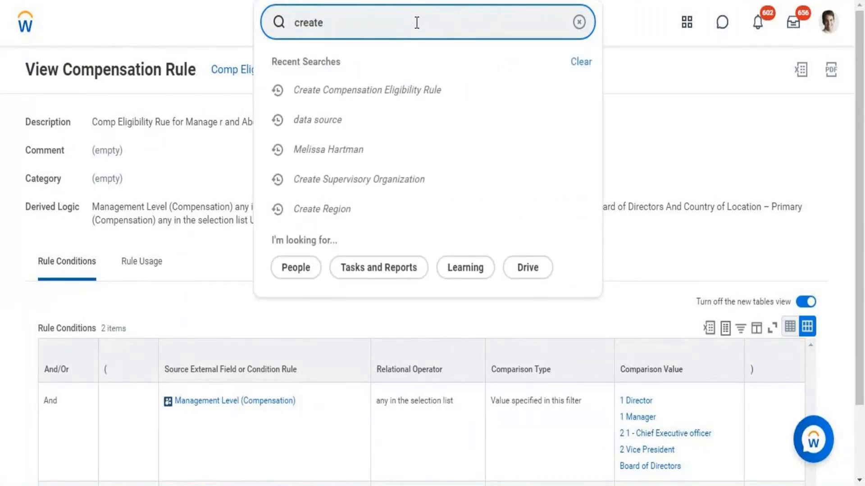
{"action": "type", "text": " comp "}
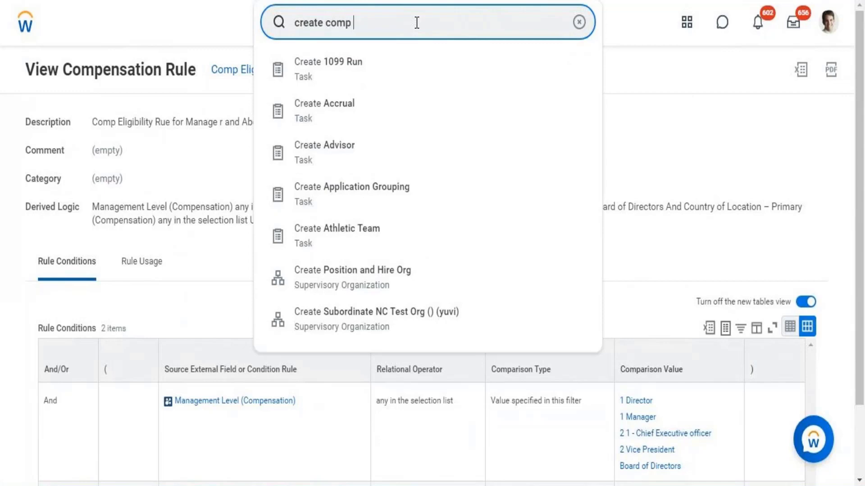
{"action": "type", "text": "grade"}
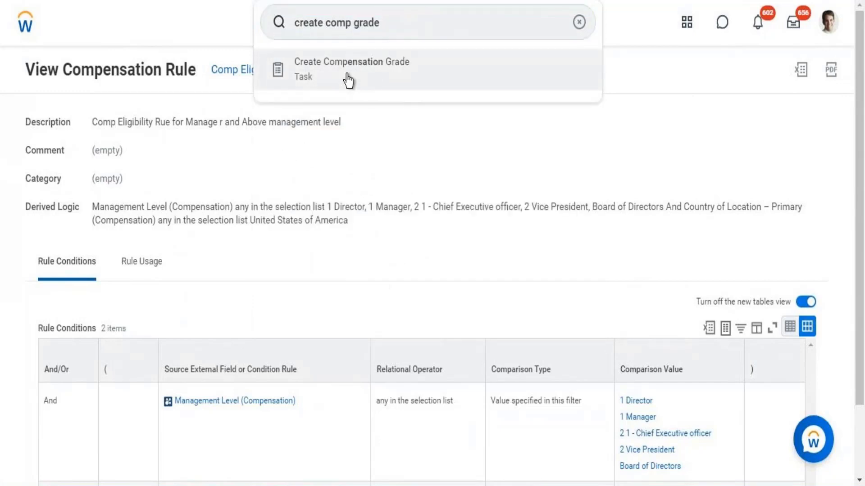
{"action": "left_click", "coordinate": [348, 81]}
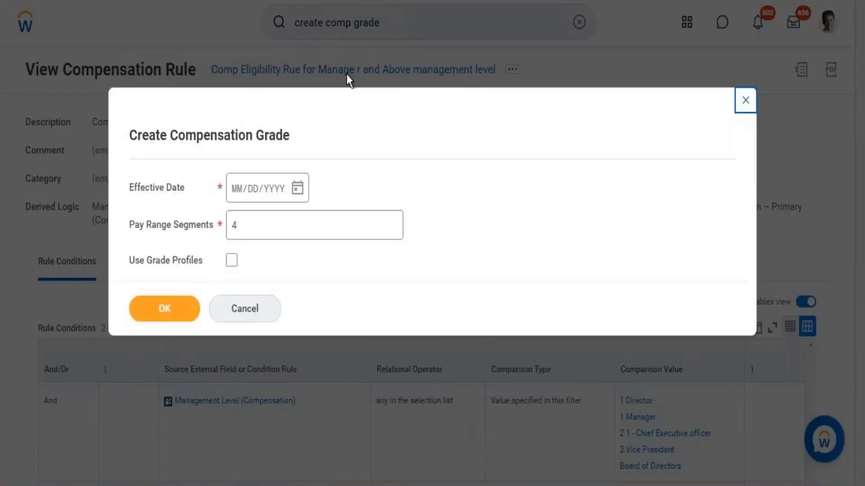
- Set the grade's effective date to 08/31/2021, enable Use Grade Profiles with 4 pay range segments, and continue to the grade details
{"action": "left_click", "coordinate": [297, 189]}
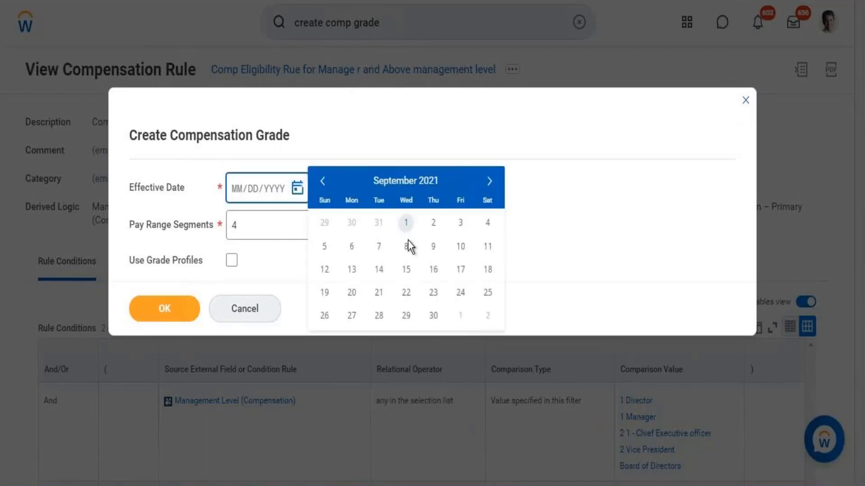
{"action": "left_click", "coordinate": [377, 224]}
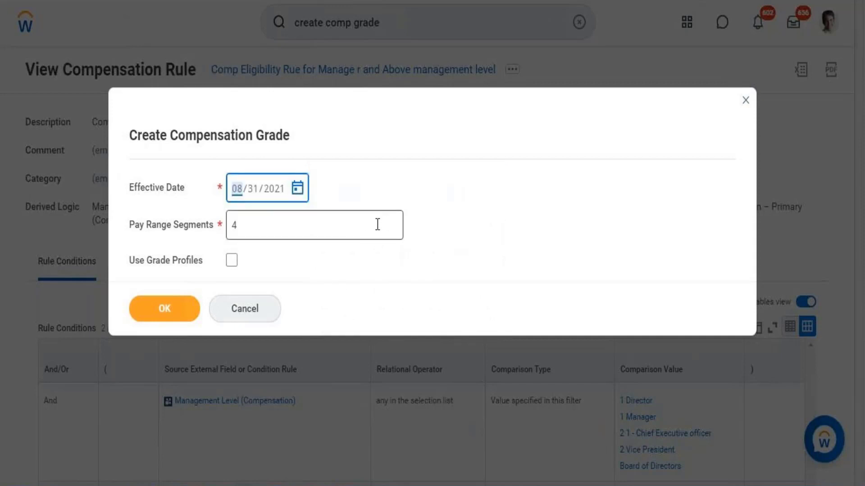
{"action": "left_click", "coordinate": [275, 232]}
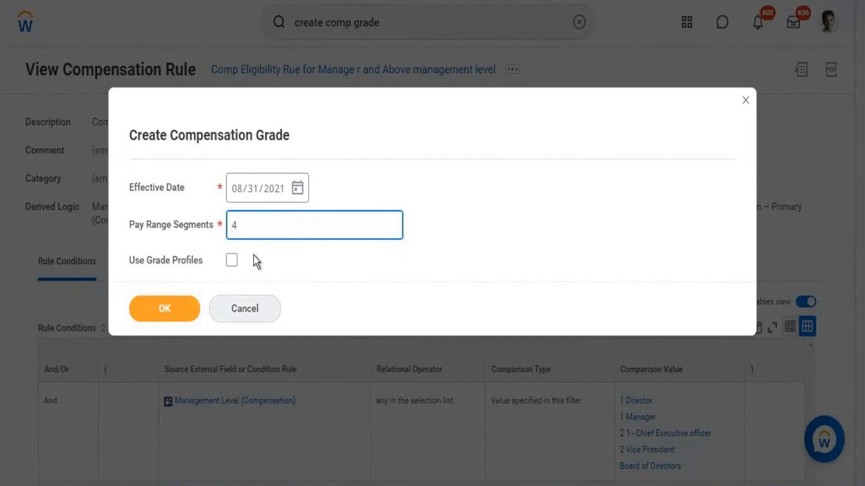
{"action": "left_click", "coordinate": [231, 261]}
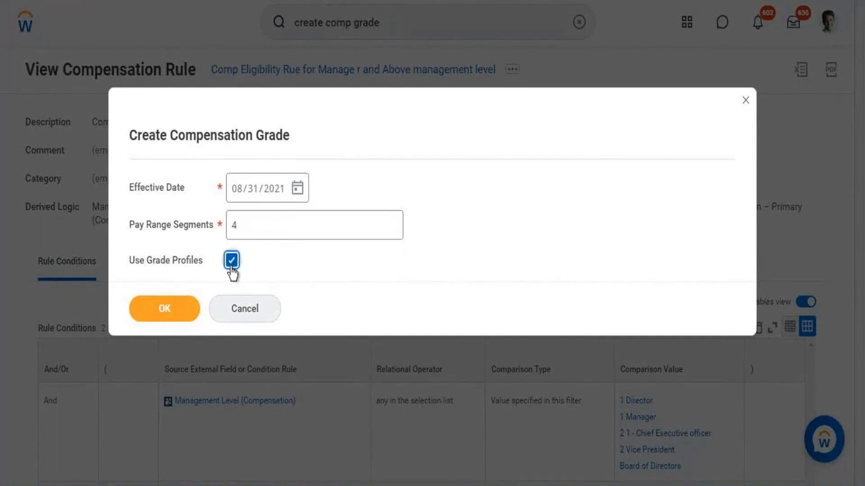
{"action": "left_click", "coordinate": [167, 316]}
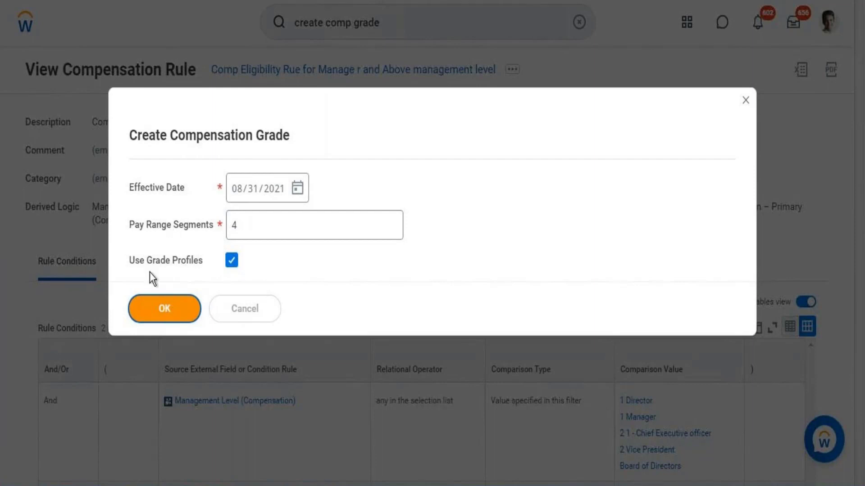
{"action": "left_click", "coordinate": [162, 308]}
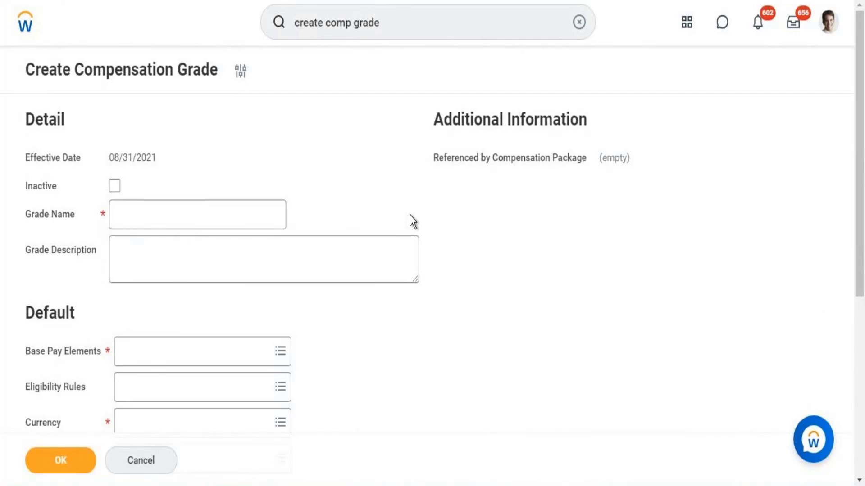
- Switch to the Word notes and select the two recorded eligibility rule names for reference
{"action": "left_click", "coordinate": [176, 209]}
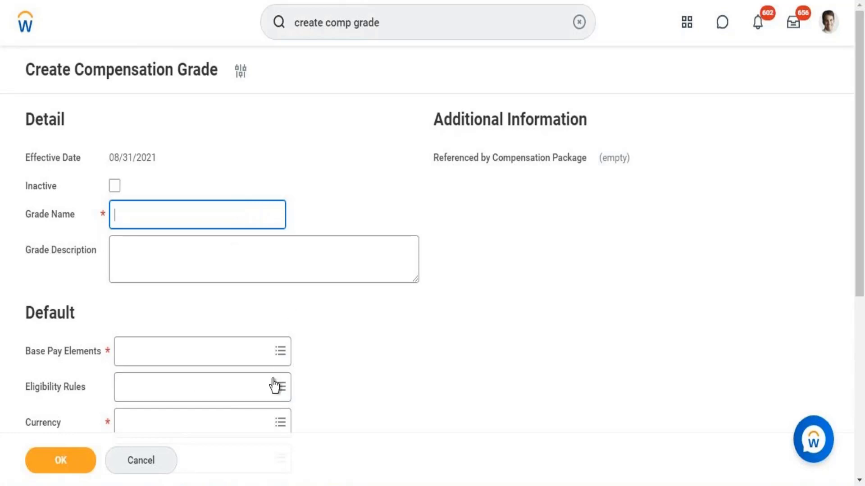
{"action": "key", "text": "alt+Tab"}
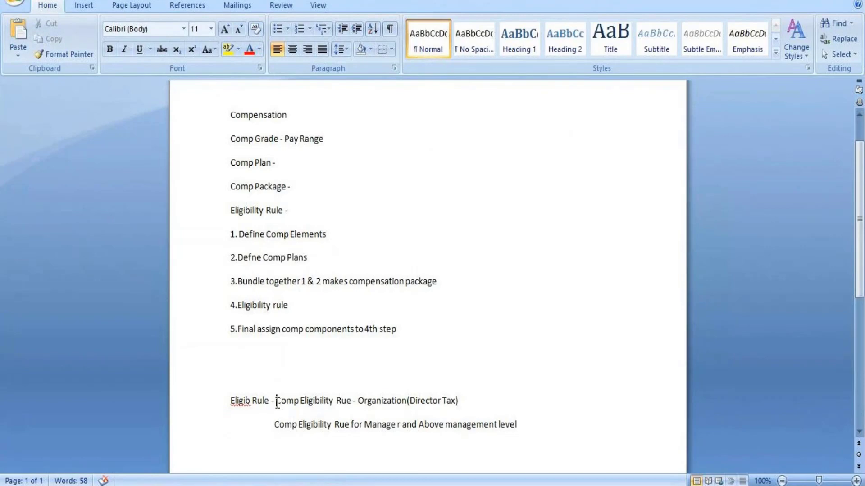
{"action": "left_click_drag", "start_coordinate": [276, 401], "coordinate": [527, 429]}
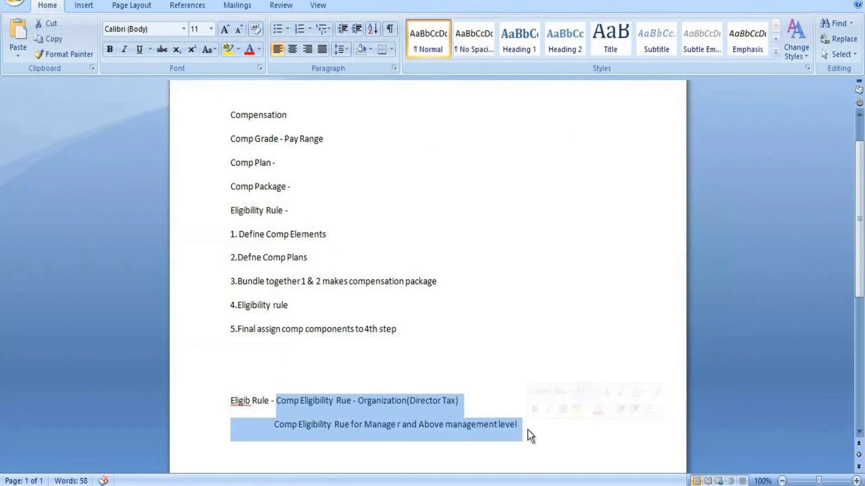
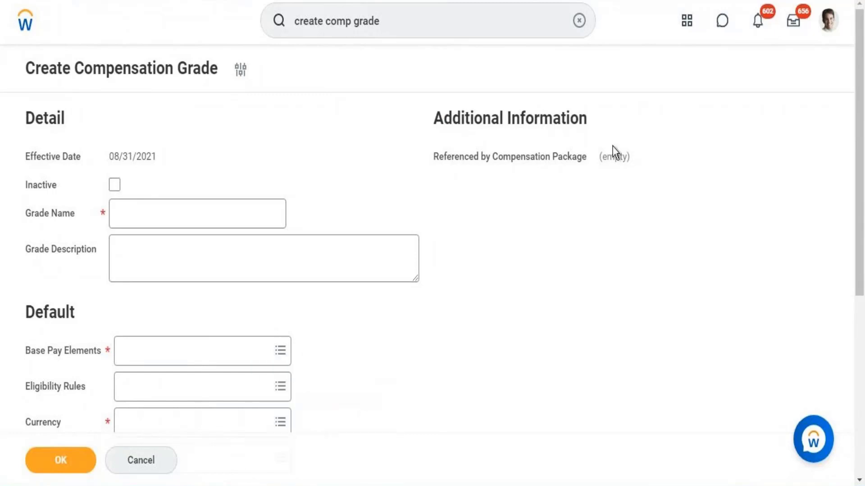
- Open the signed-in worker's profile and view the security groups listed under their security profile
{"action": "left_click", "coordinate": [829, 30]}
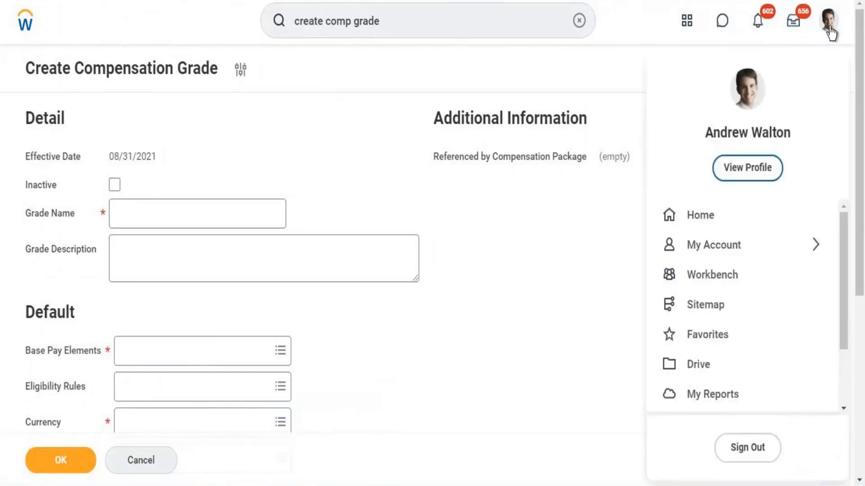
{"action": "left_click", "coordinate": [748, 168]}
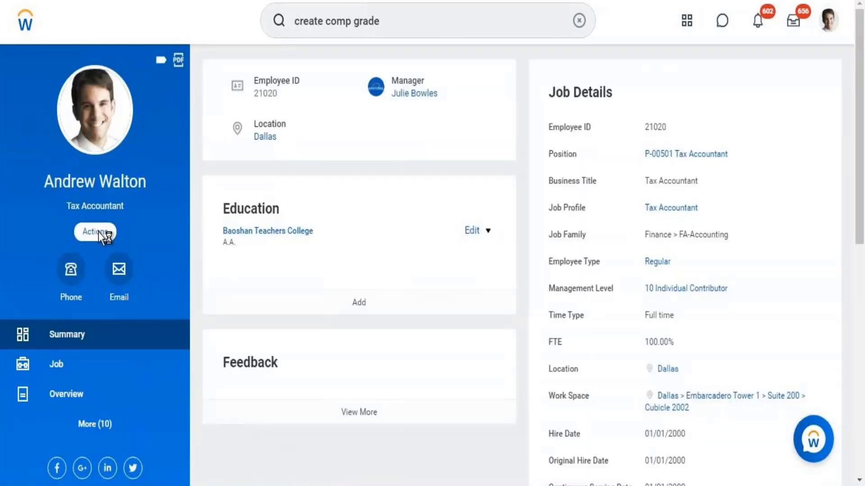
{"action": "left_click", "coordinate": [103, 234]}
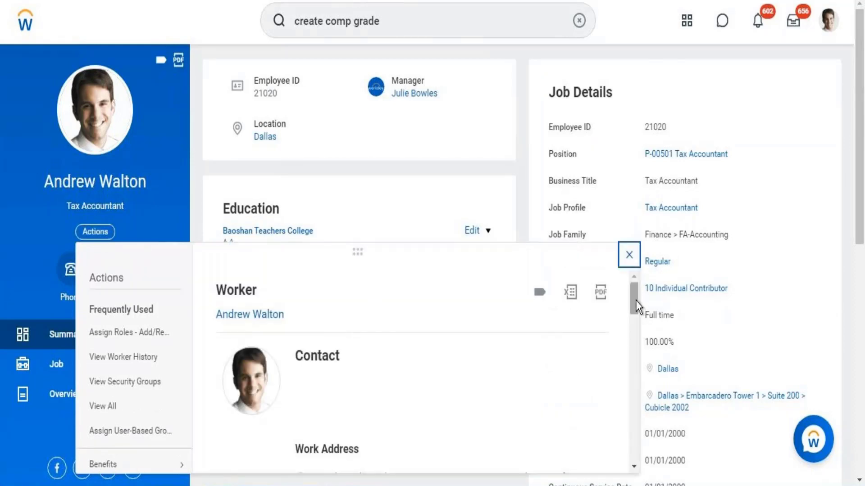
{"action": "left_click_drag", "start_coordinate": [636, 301], "coordinate": [630, 437]}
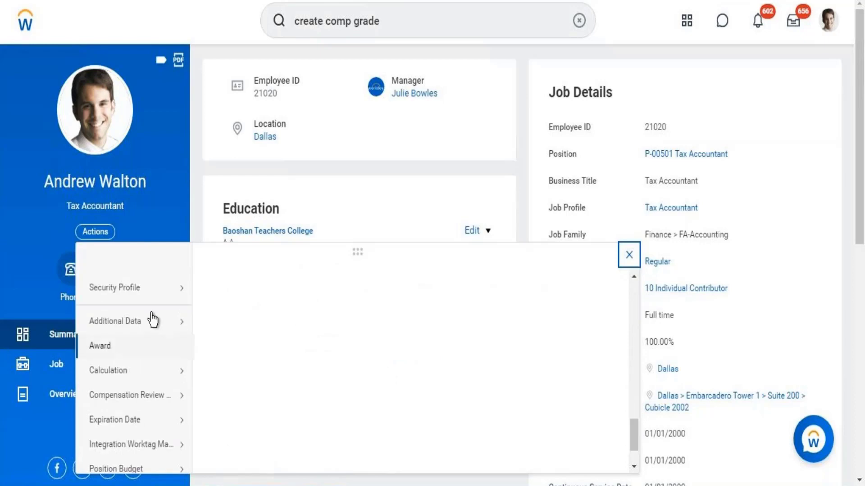
{"action": "mouse_move", "coordinate": [137, 297]}
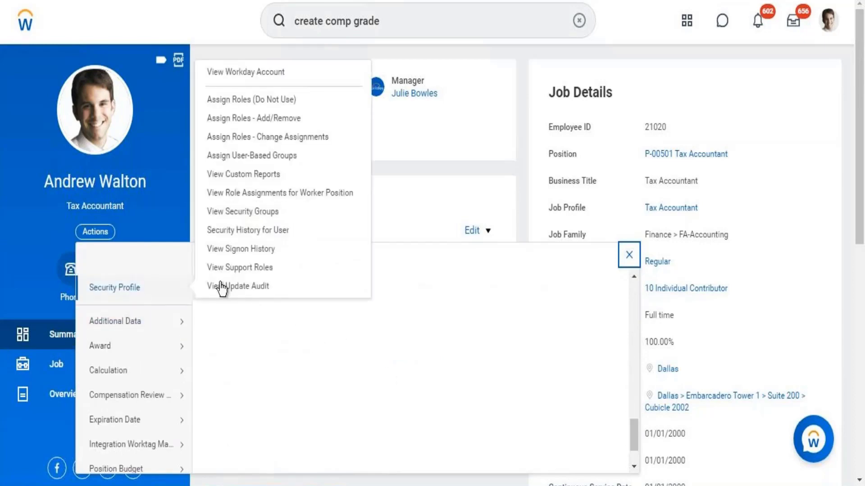
{"action": "left_click", "coordinate": [239, 221]}
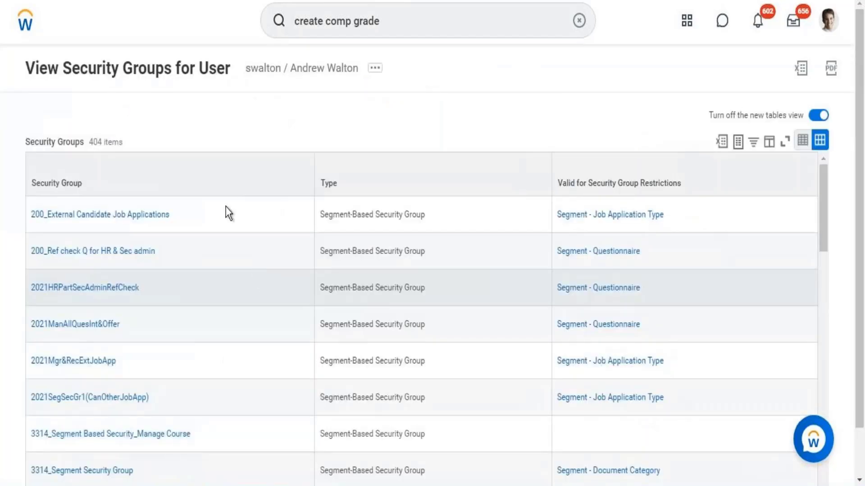
- Search the Security Group column filter for "compensation" and filter the list to Compensation Administrator
{"action": "left_click", "coordinate": [174, 178]}
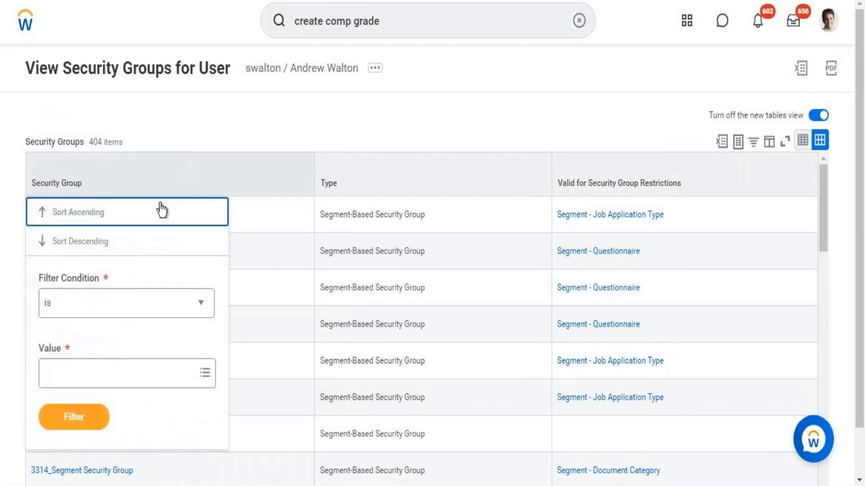
{"action": "left_click", "coordinate": [108, 379]}
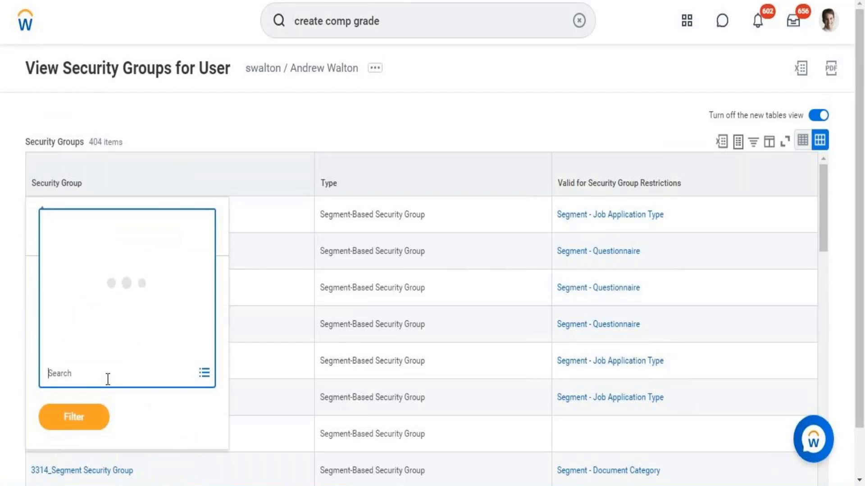
{"action": "type", "text": "compensation"}
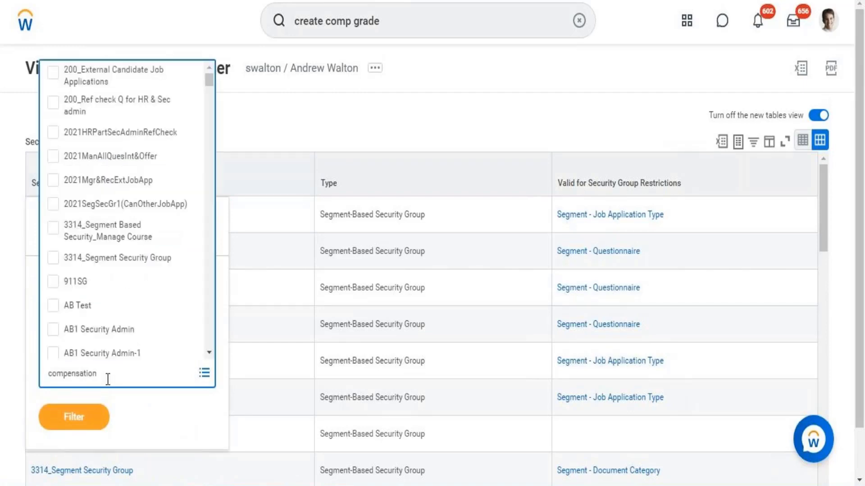
{"action": "key", "text": "Return"}
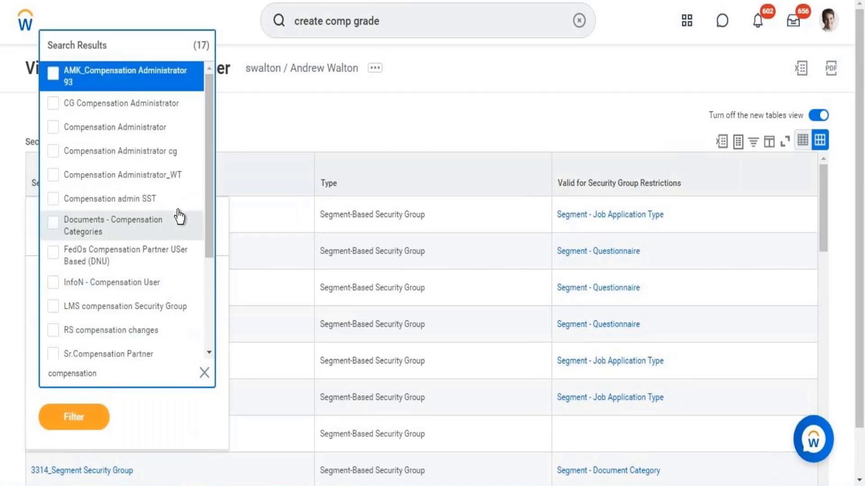
{"action": "left_click", "coordinate": [134, 132]}
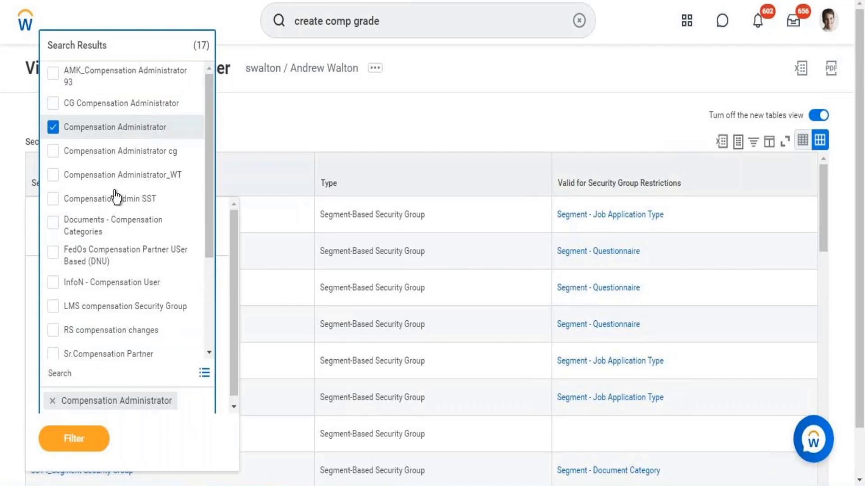
{"action": "left_click", "coordinate": [79, 444]}
{"action": "left_click", "coordinate": [78, 424]}
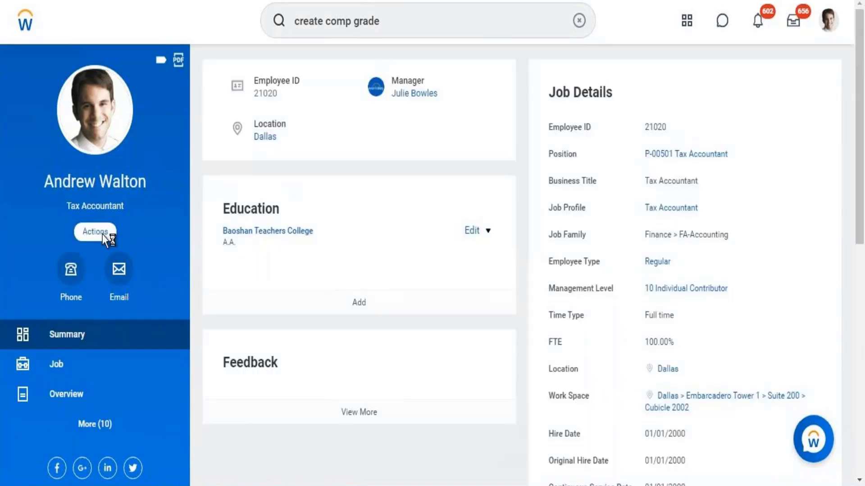
- From the worker profile's security profile actions, open the Assign User-Based Security Groups for Person task
{"action": "left_click", "coordinate": [95, 232]}
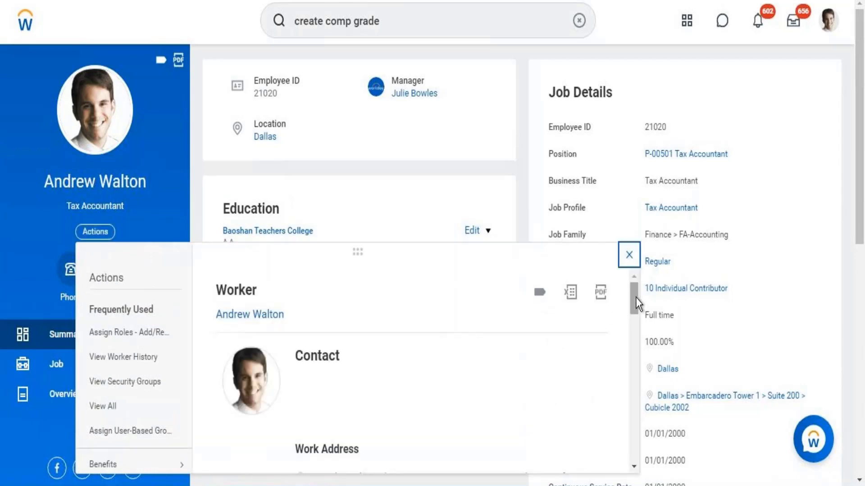
{"action": "left_click_drag", "start_coordinate": [634, 312], "coordinate": [635, 429]}
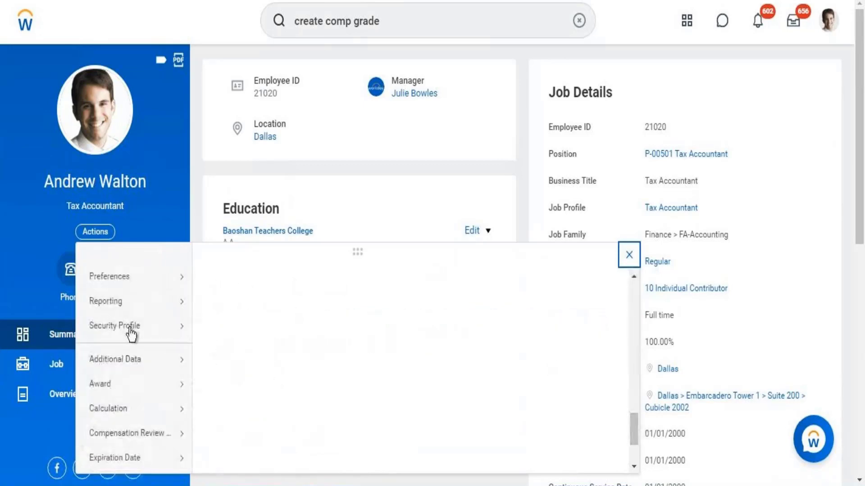
{"action": "mouse_move", "coordinate": [129, 331]}
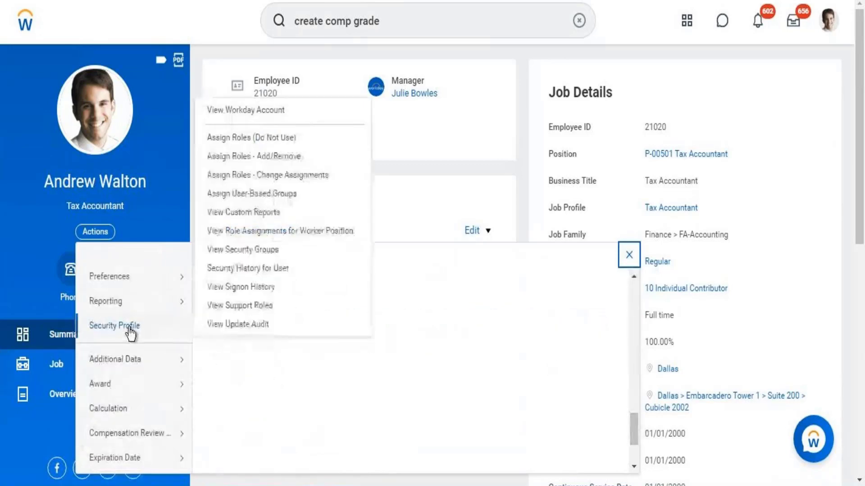
{"action": "left_click", "coordinate": [252, 198]}
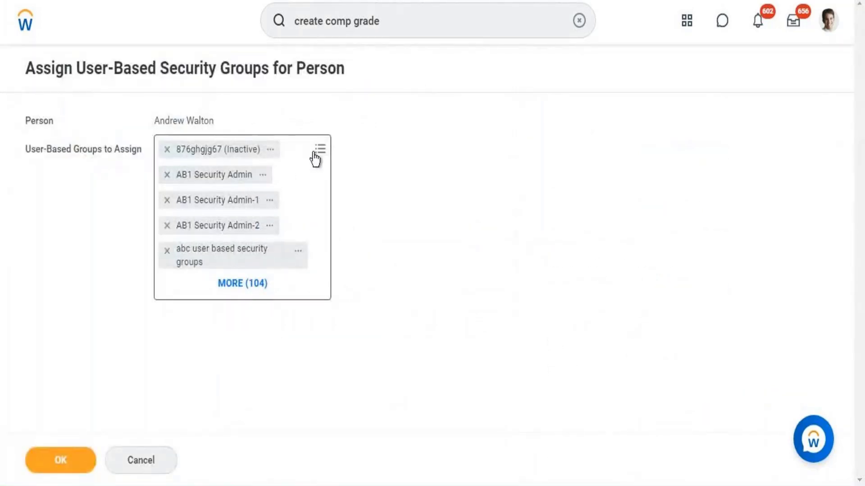
- Search the user-based groups to assign for "Security Admin", review the matching groups, and switch to the Word notes
{"action": "left_click", "coordinate": [320, 152]}
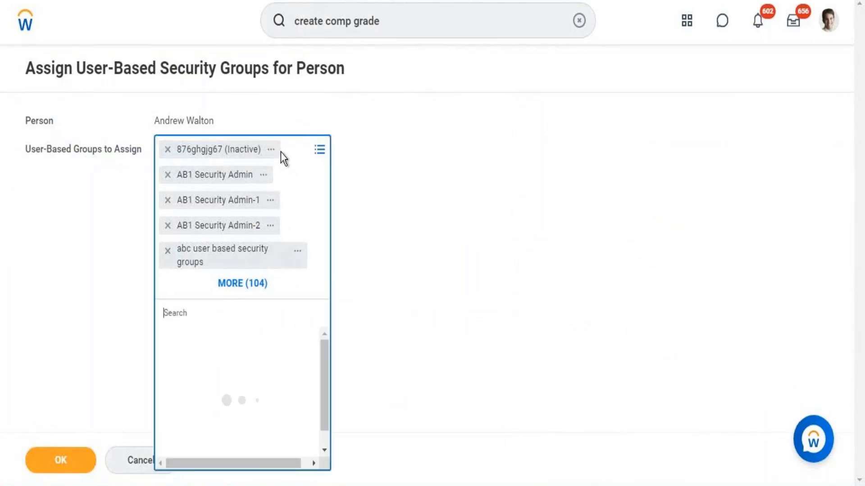
{"action": "type", "text": "S"}
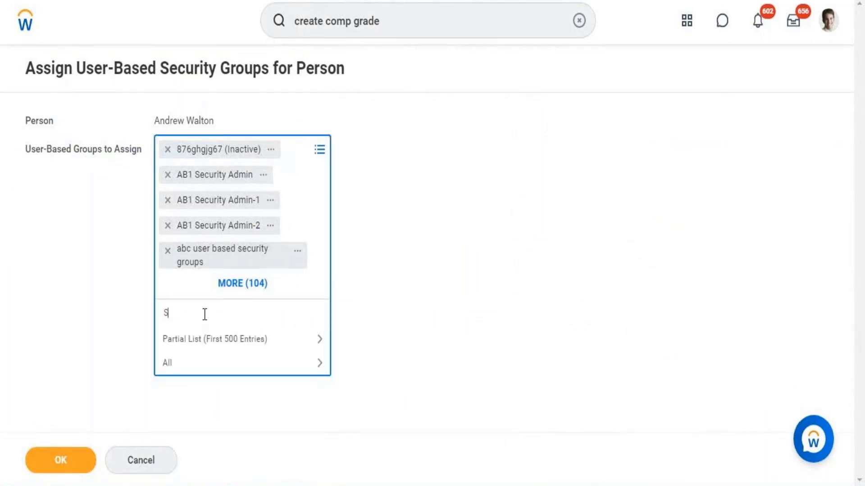
{"action": "type", "text": "ecurity Admin"}
{"action": "key", "text": "Return"}
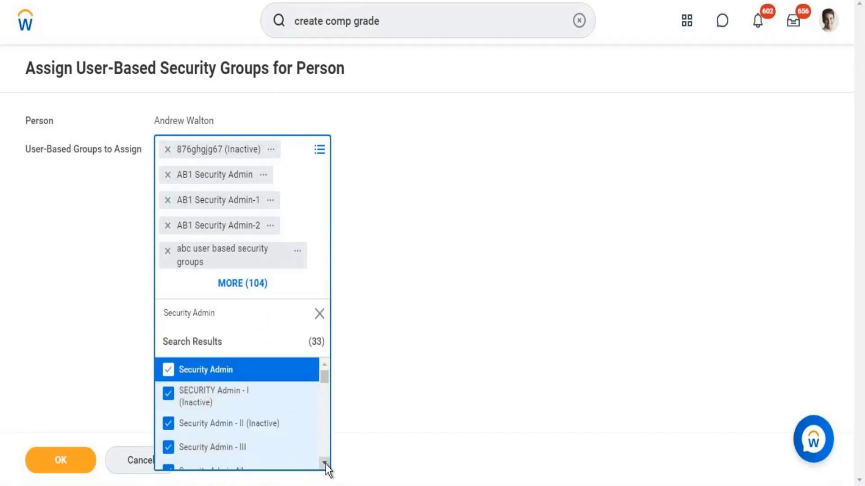
{"action": "scroll", "coordinate": [326, 465], "scroll_direction": "down", "scroll_amount": 5}
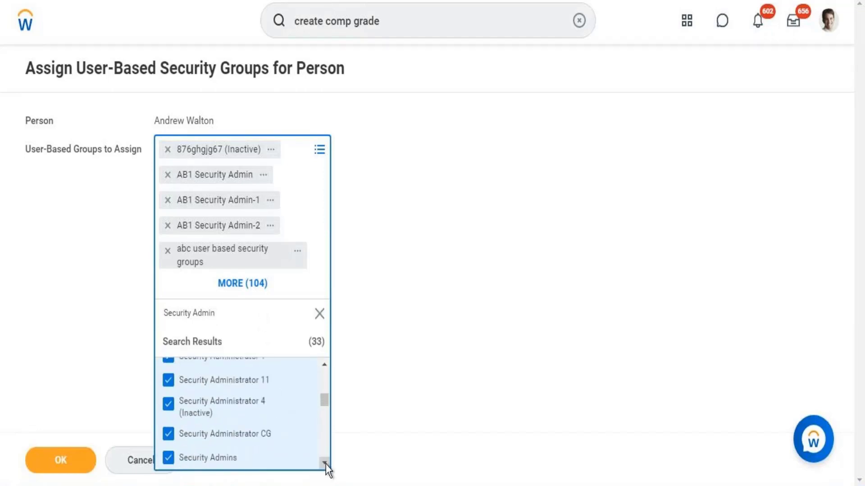
{"action": "left_click", "coordinate": [326, 365]}
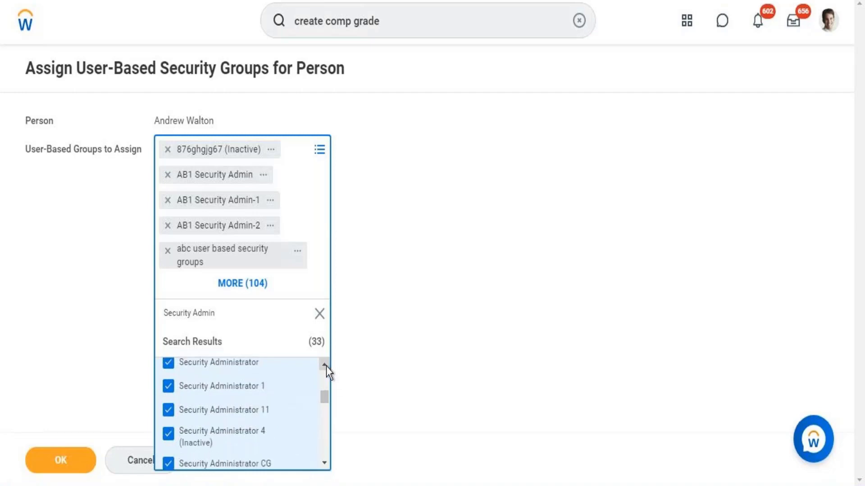
{"action": "left_click", "coordinate": [325, 365]}
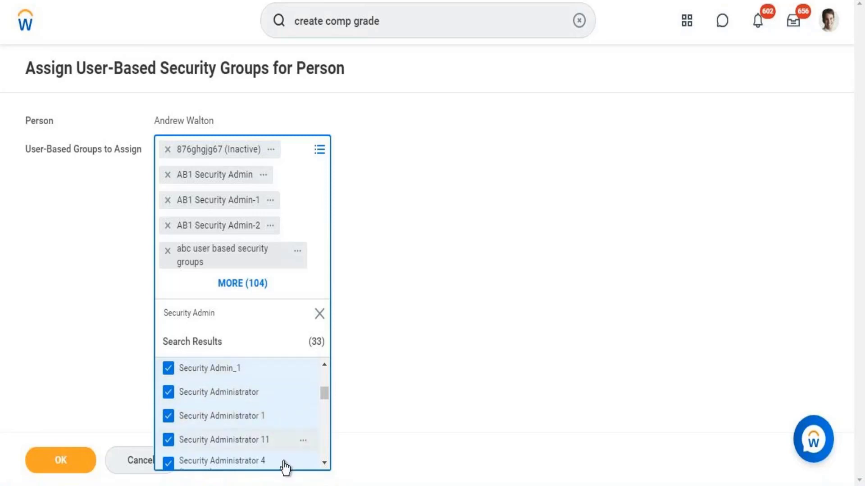
{"action": "left_click", "coordinate": [325, 485]}
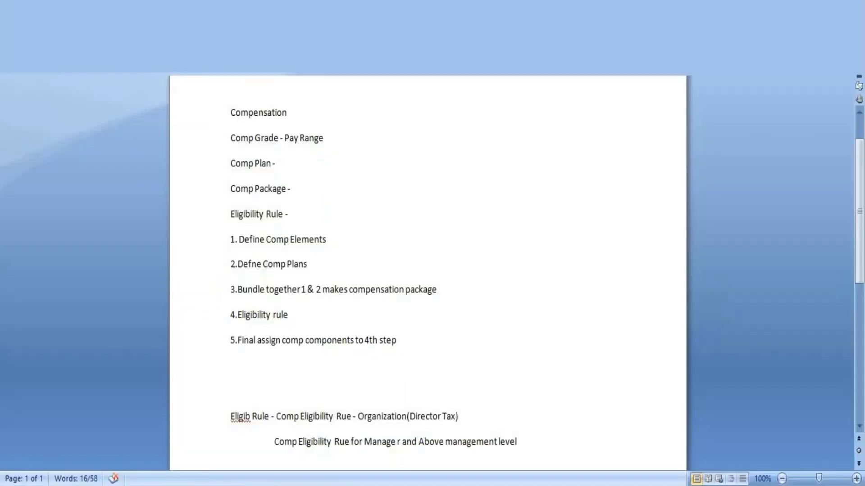